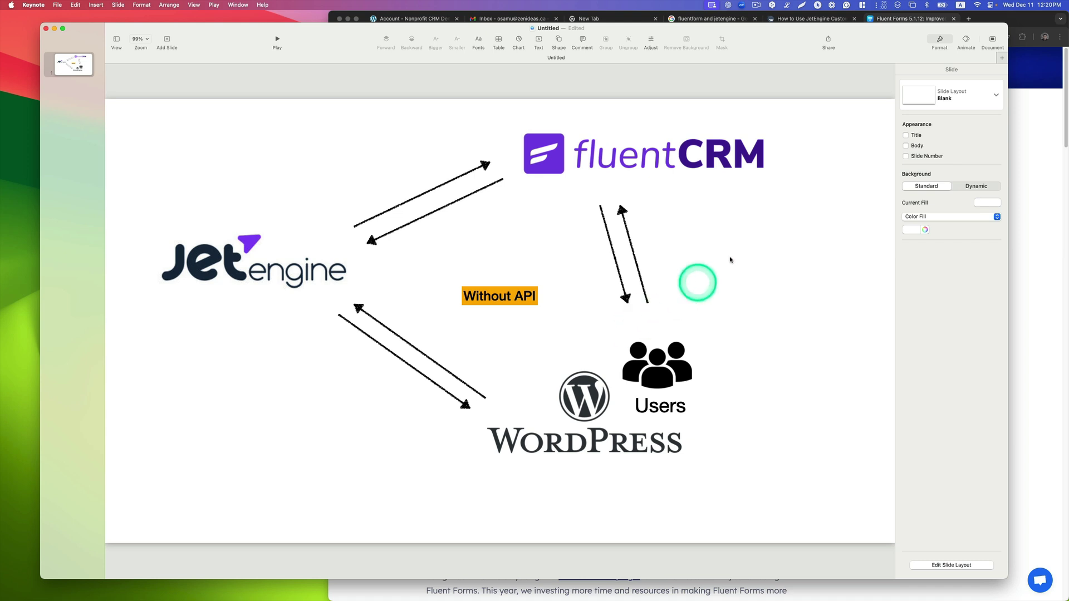
- Switch from the presentation to Chrome with the account's profile update form
{"action": "left_click", "coordinate": [1028, 219]}
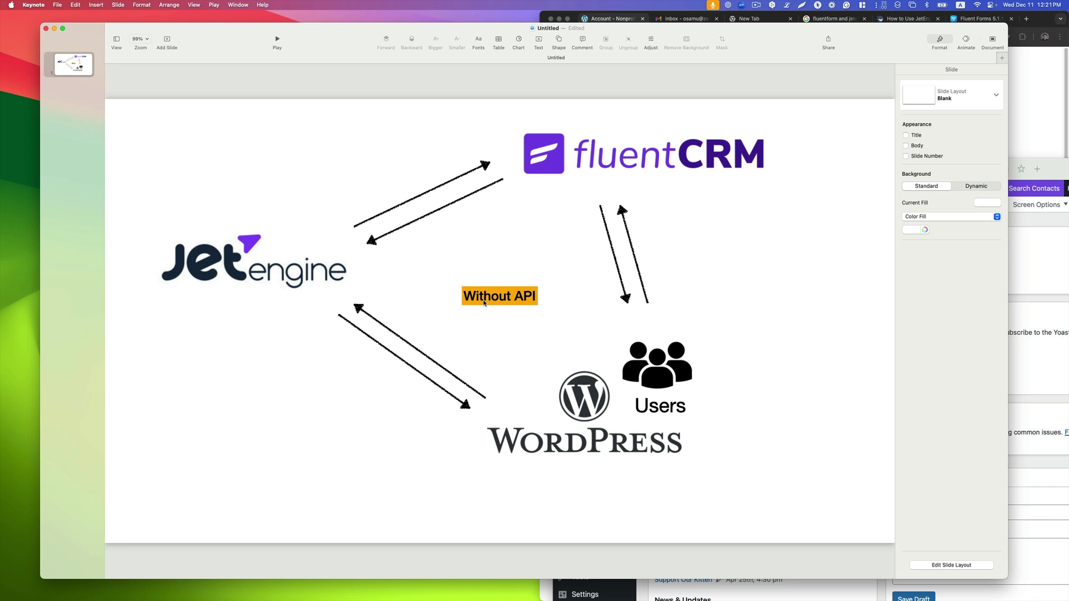
{"action": "left_click", "coordinate": [1036, 125]}
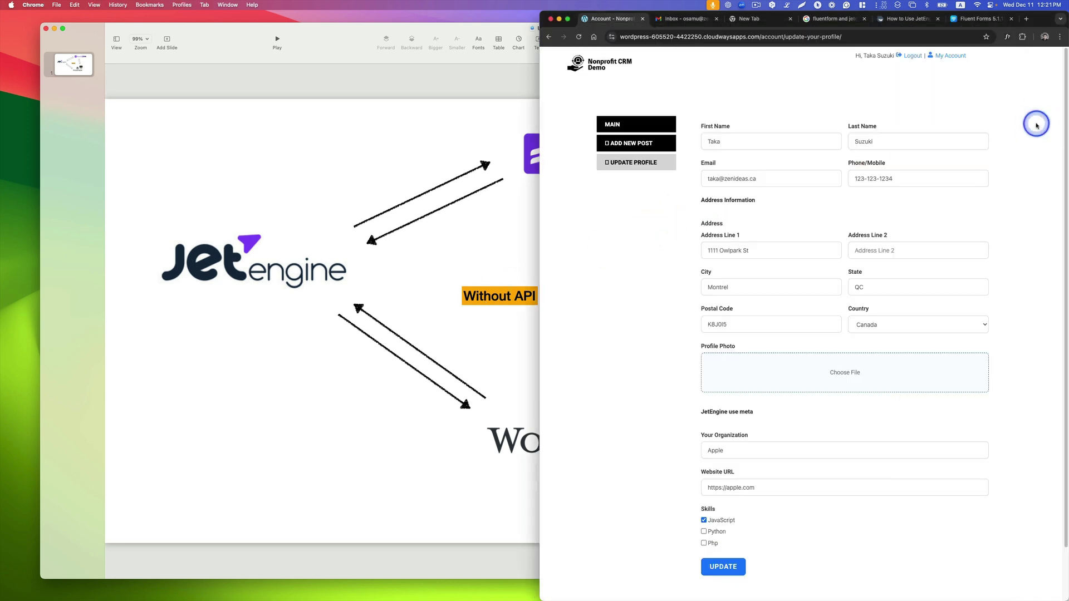
{"action": "left_click", "coordinate": [754, 7]}
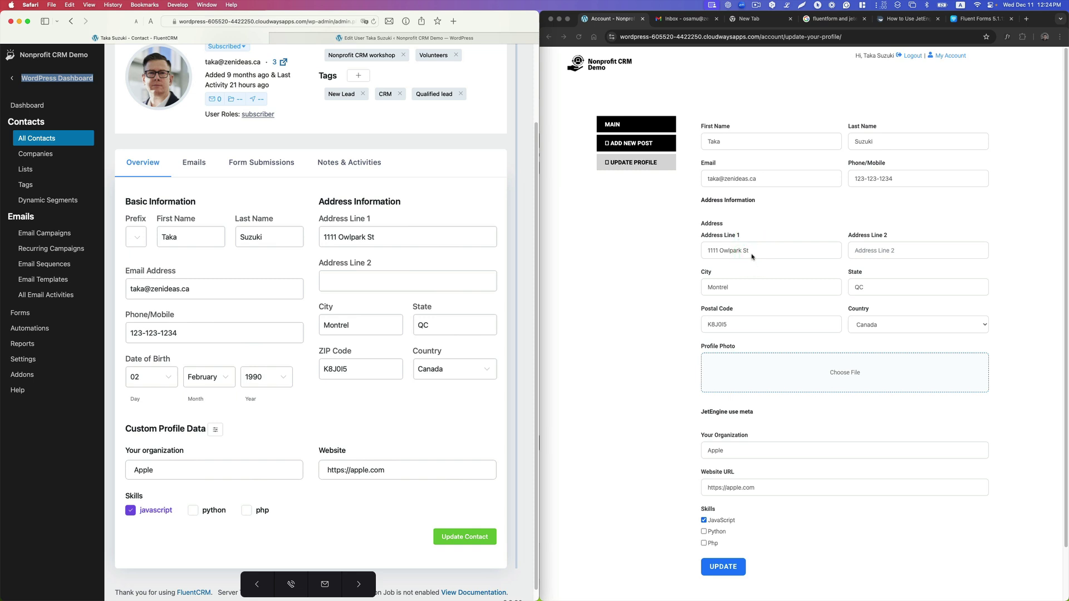
- Change the house number in Address Line 1 of the profile form, submit it, and reload the FluentCRM contact to compare the address
{"action": "left_click", "coordinate": [714, 251]}
{"action": "left_click", "coordinate": [713, 251]}
{"action": "double_click", "coordinate": [711, 250]}
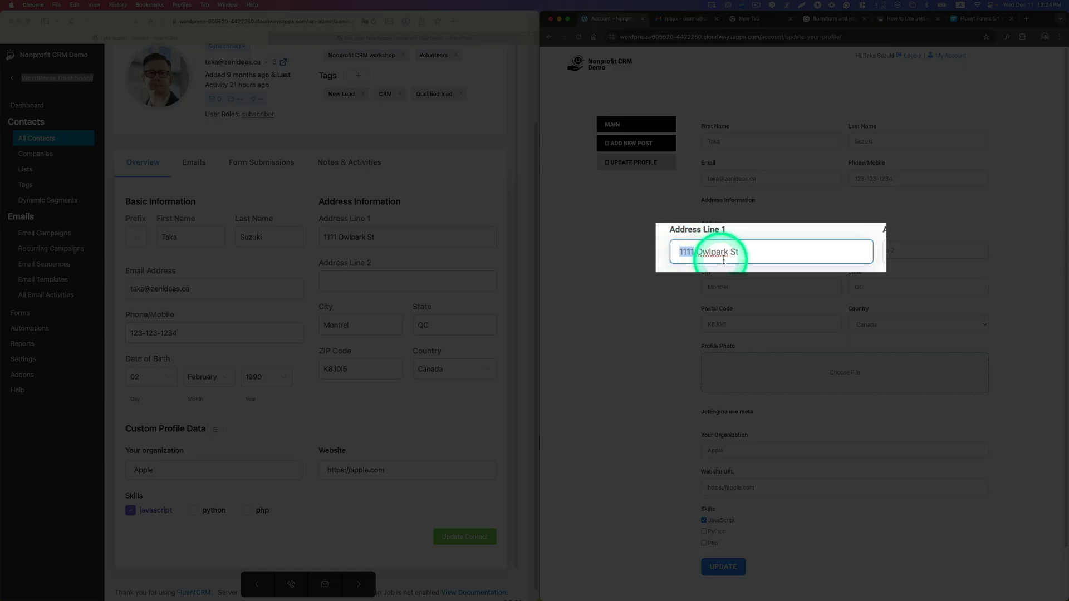
{"action": "type", "text": "1234"}
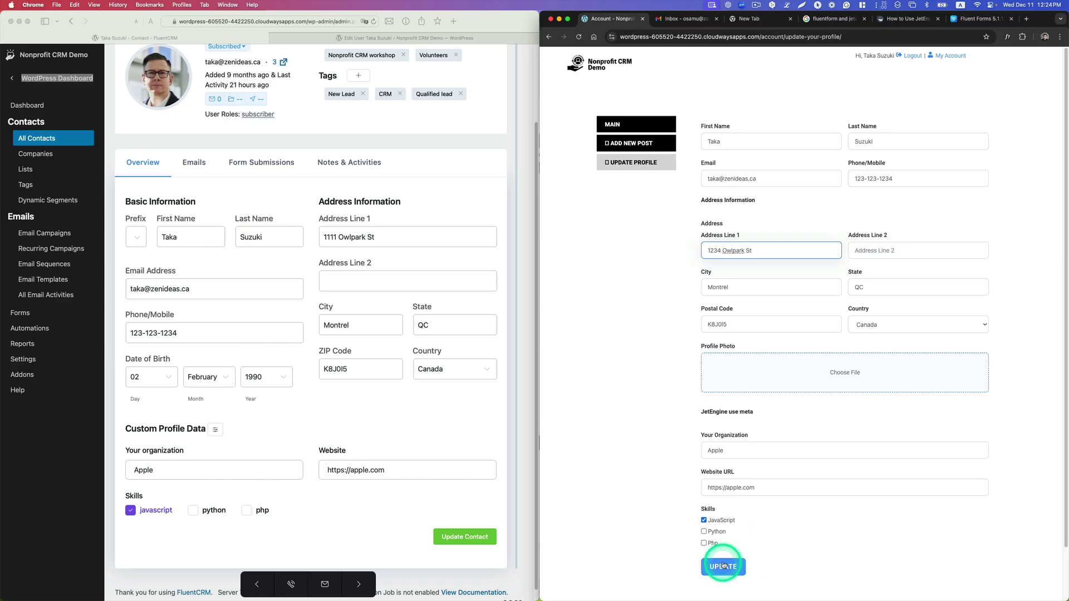
{"action": "left_click", "coordinate": [723, 567]}
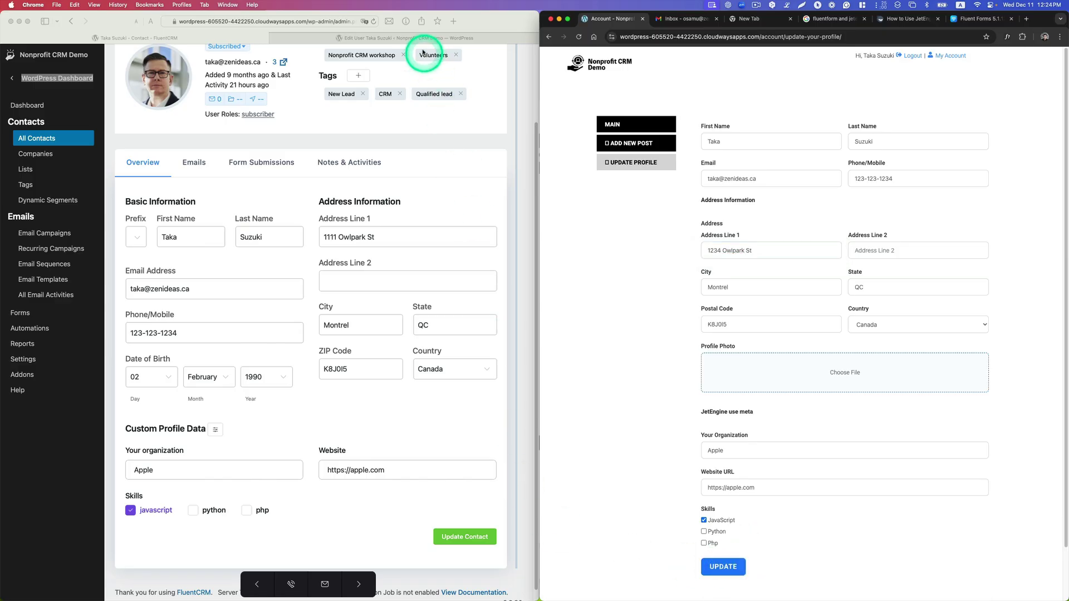
{"action": "left_click", "coordinate": [374, 21]}
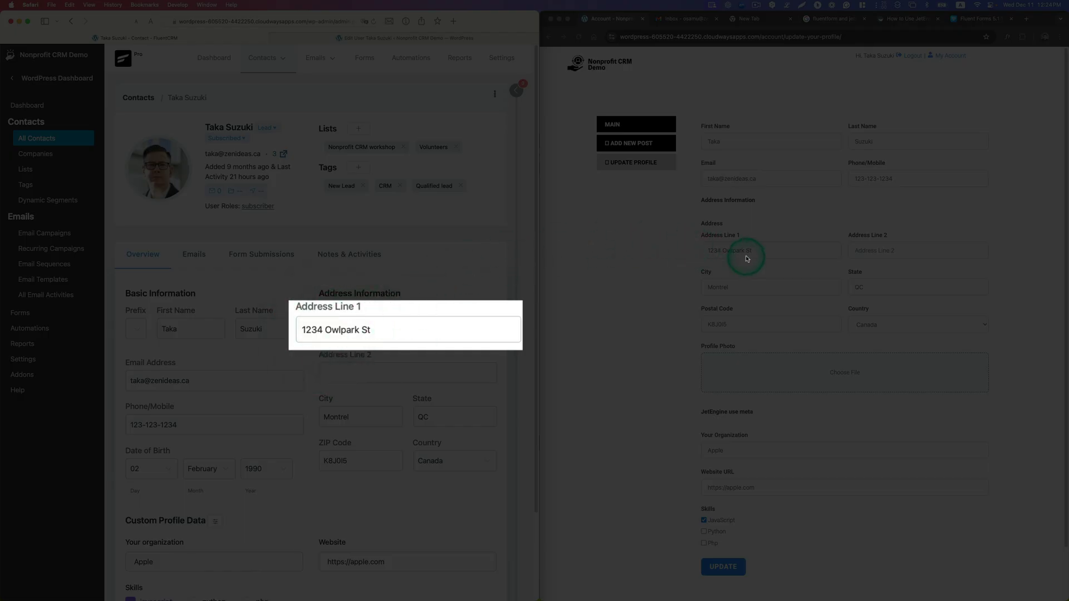
{"action": "scroll", "coordinate": [323, 255], "scroll_direction": "down", "scroll_amount": 3}
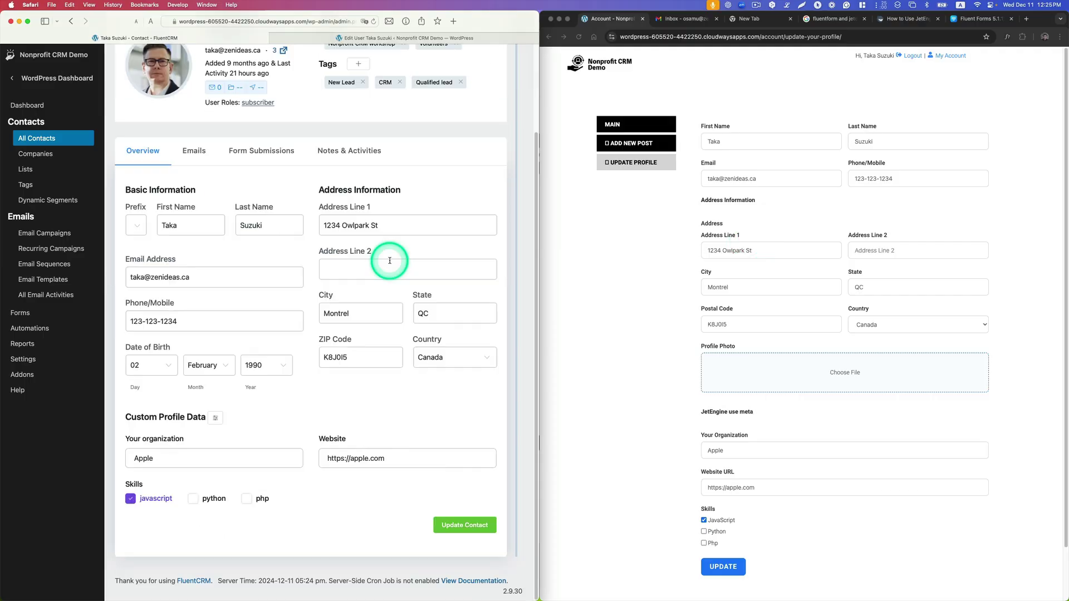
- Set Your Organization to Google in the profile form and submit the update
{"action": "left_click", "coordinate": [734, 452]}
{"action": "left_click_drag", "start_coordinate": [733, 452], "coordinate": [694, 451]}
{"action": "type", "text": "Gog"}
{"action": "left_click", "coordinate": [766, 471]}
{"action": "left_click", "coordinate": [729, 565]}
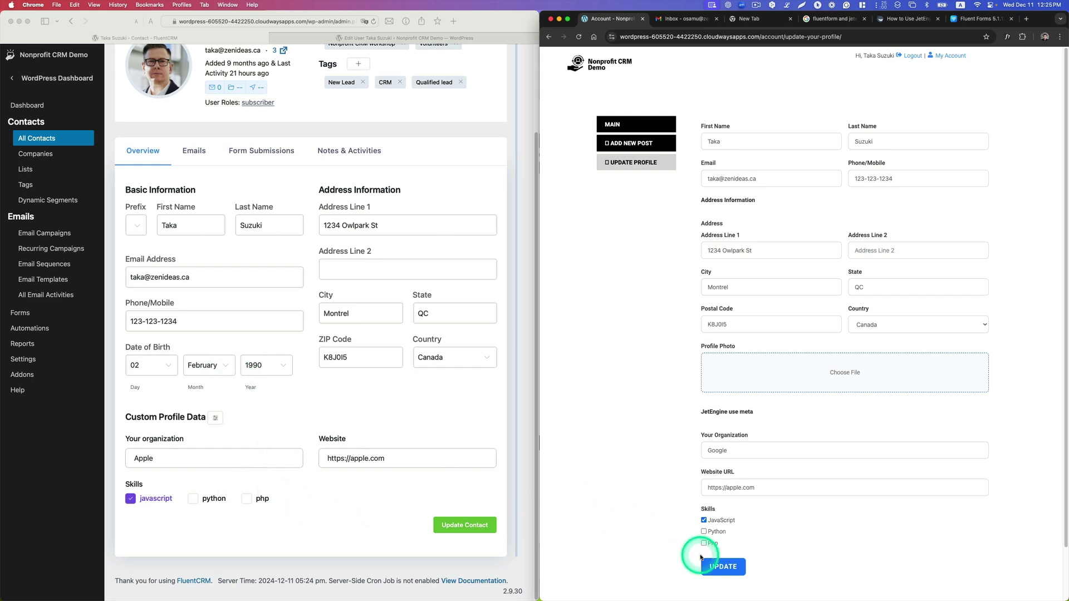
- Reload the FluentCRM contact and the WordPress Edit User page to check the organization in the custom profile data and User meta
{"action": "left_click", "coordinate": [375, 22]}
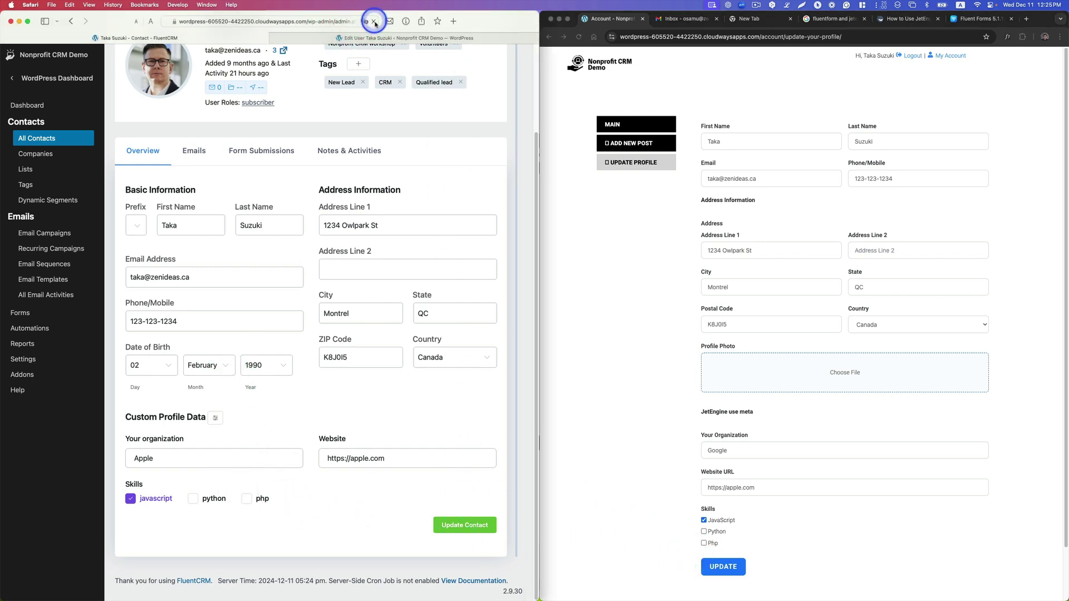
{"action": "scroll", "coordinate": [317, 461], "scroll_direction": "down", "scroll_amount": 3}
{"action": "left_click", "coordinate": [425, 39]}
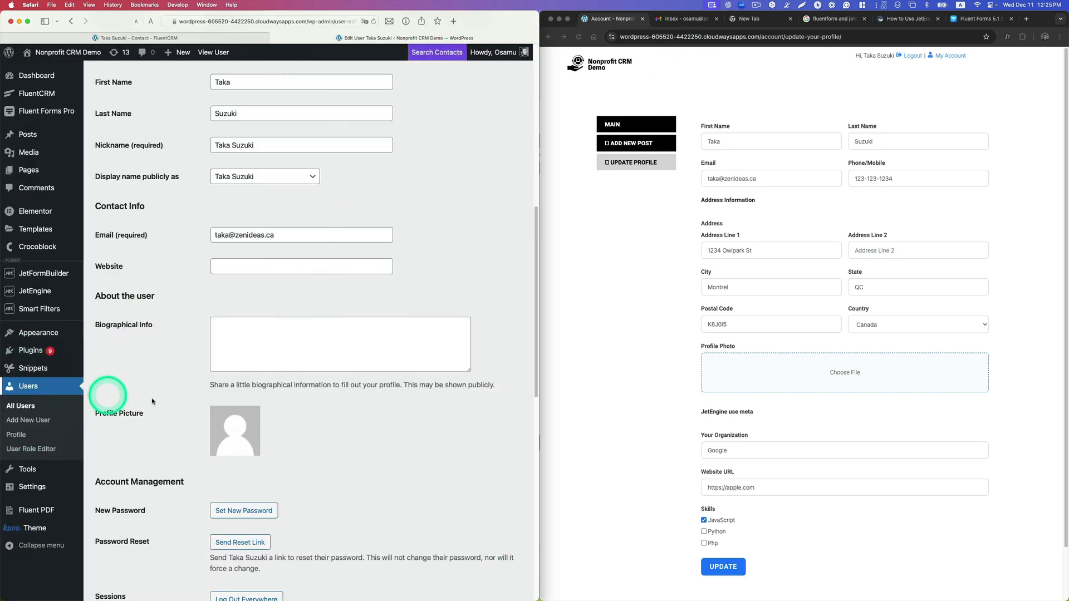
{"action": "scroll", "coordinate": [250, 420], "scroll_direction": "up", "scroll_amount": 5}
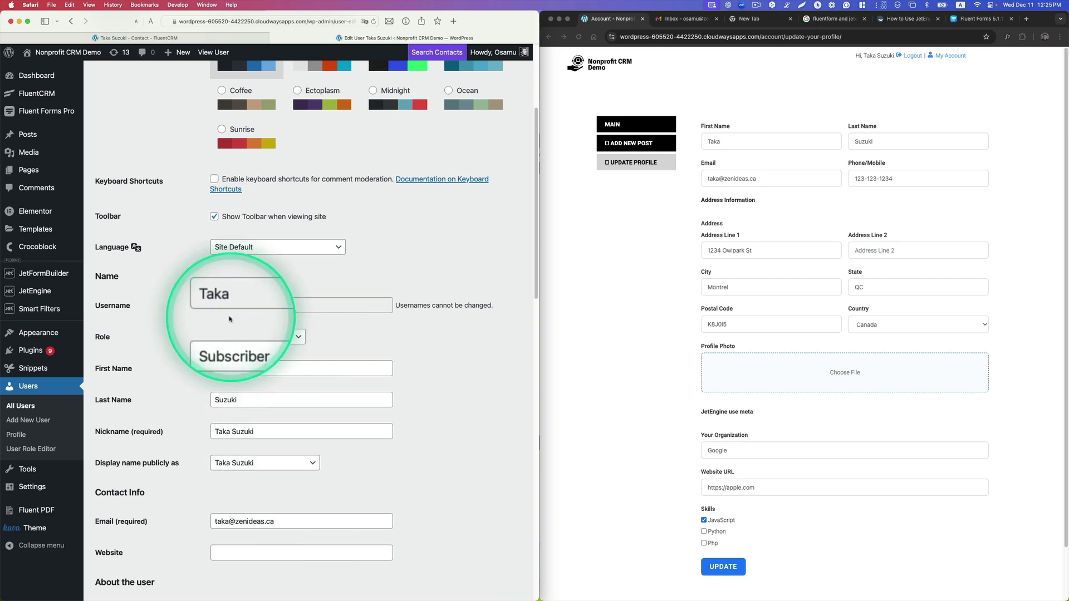
{"action": "scroll", "coordinate": [449, 389], "scroll_direction": "down", "scroll_amount": 6}
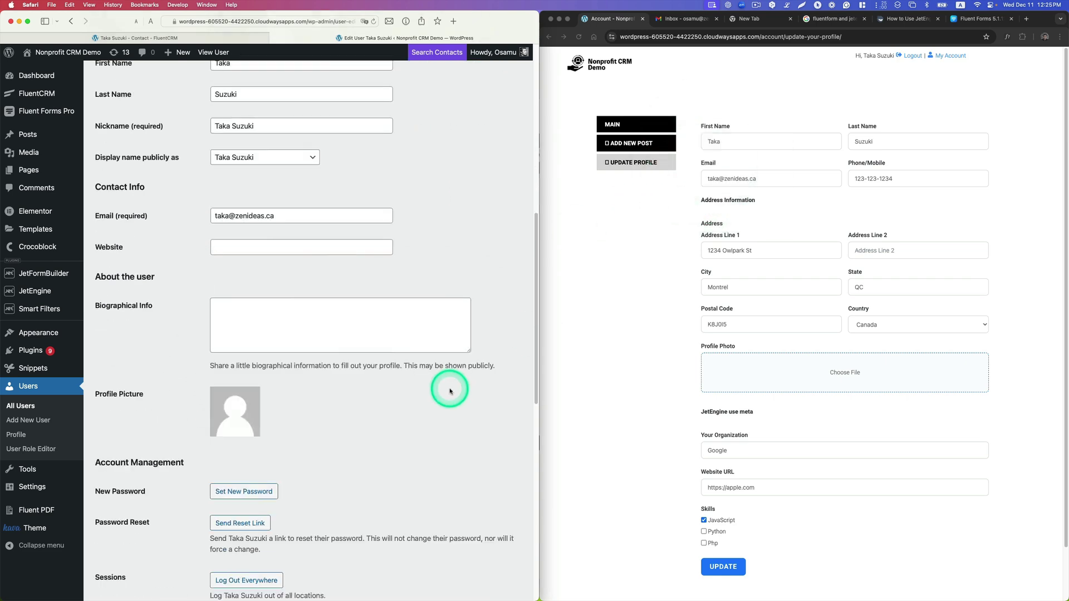
{"action": "scroll", "coordinate": [450, 390], "scroll_direction": "down", "scroll_amount": 8}
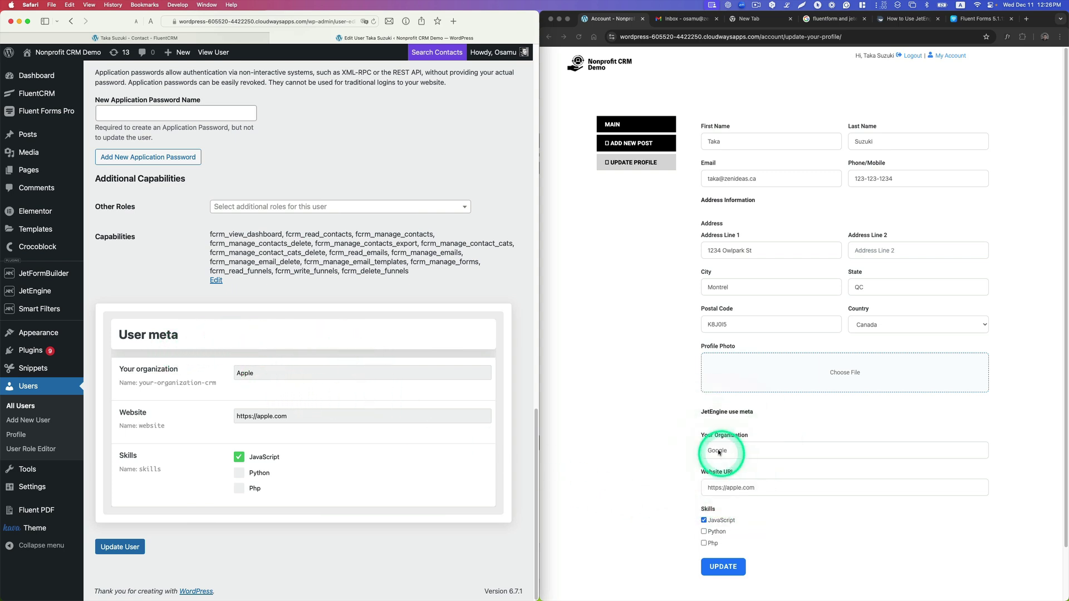
{"action": "left_click", "coordinate": [373, 21]}
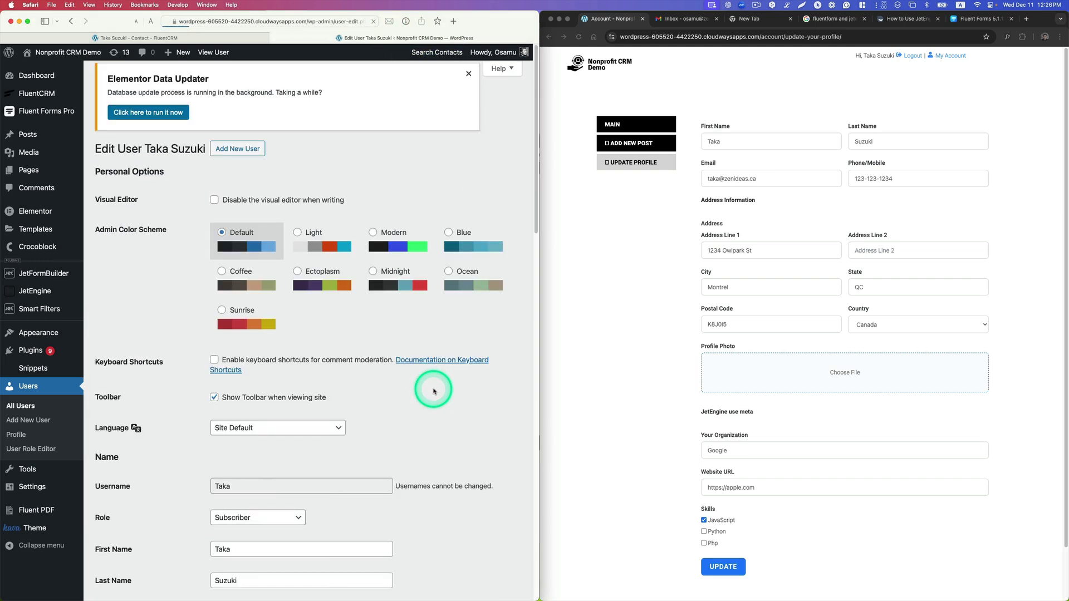
{"action": "left_click", "coordinate": [708, 460]}
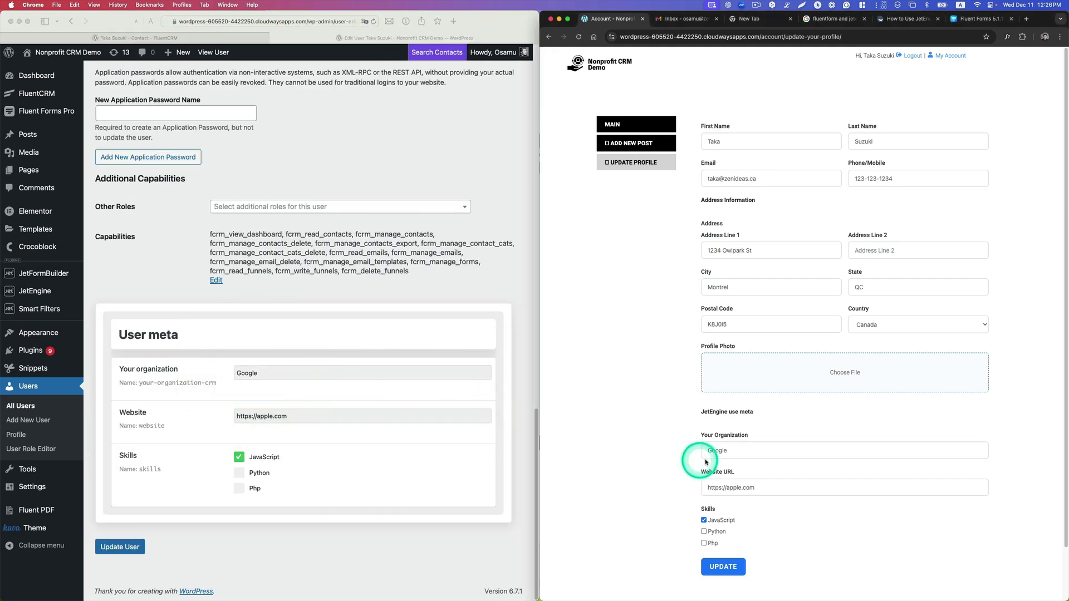
{"action": "left_click_drag", "start_coordinate": [734, 450], "coordinate": [703, 450]}
{"action": "type", "text": "Met"}
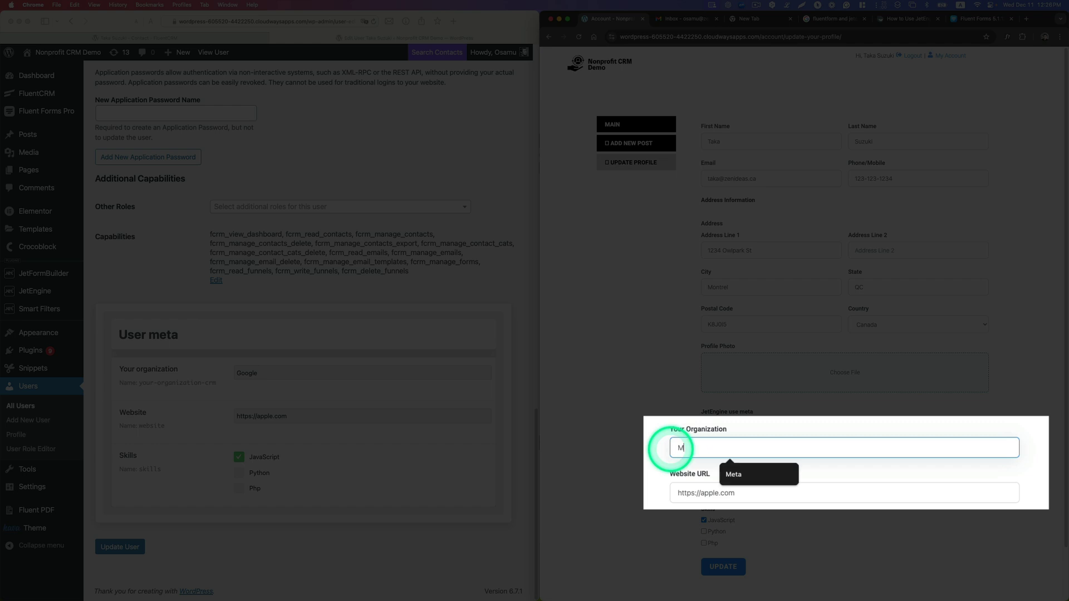
{"action": "type", "text": "a"}
{"action": "double_click", "coordinate": [710, 493]}
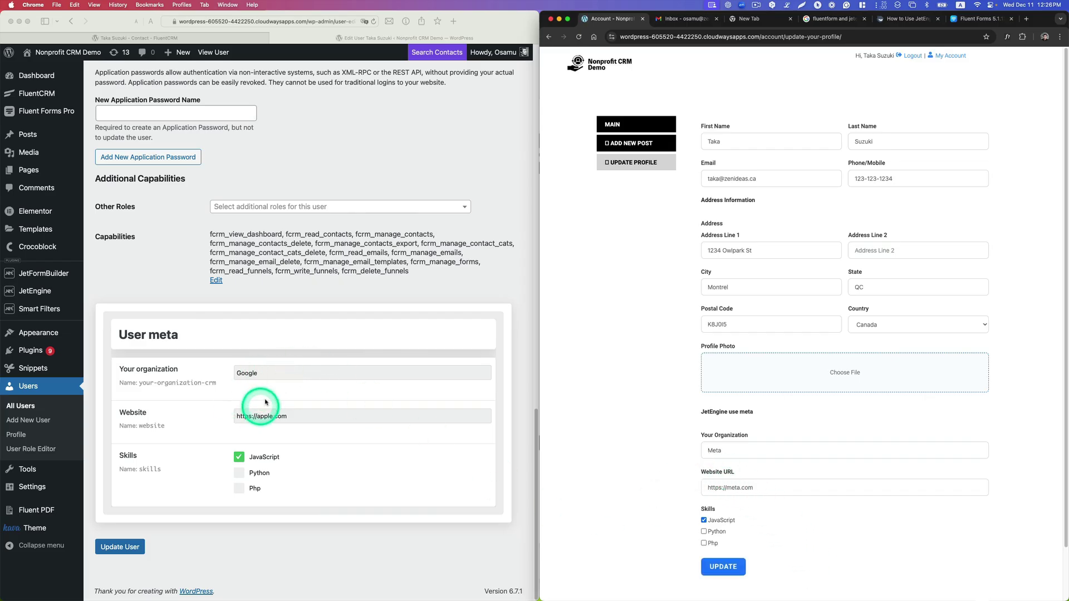
{"action": "left_click", "coordinate": [373, 24]}
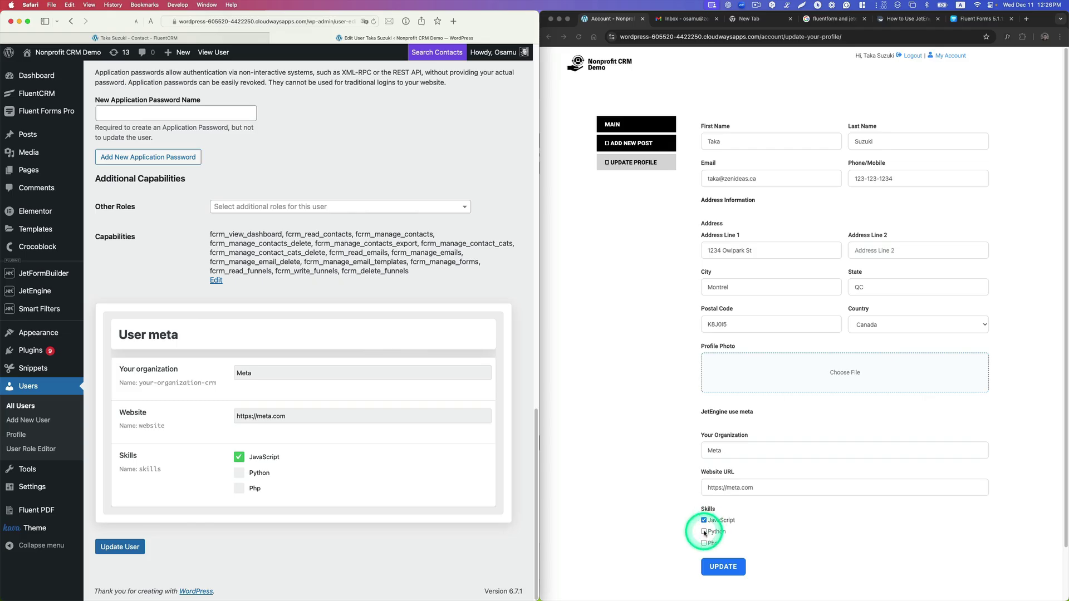
- Add the Python and Php skills in the profile form, submit the update, and reload the WordPress user page
{"action": "left_click", "coordinate": [704, 533]}
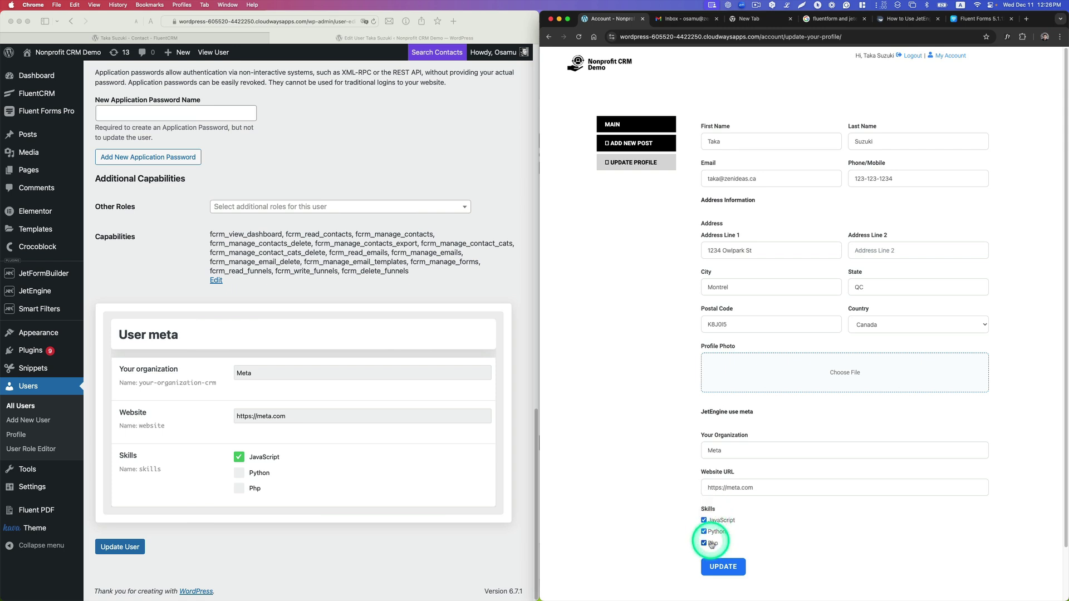
{"action": "left_click", "coordinate": [720, 565]}
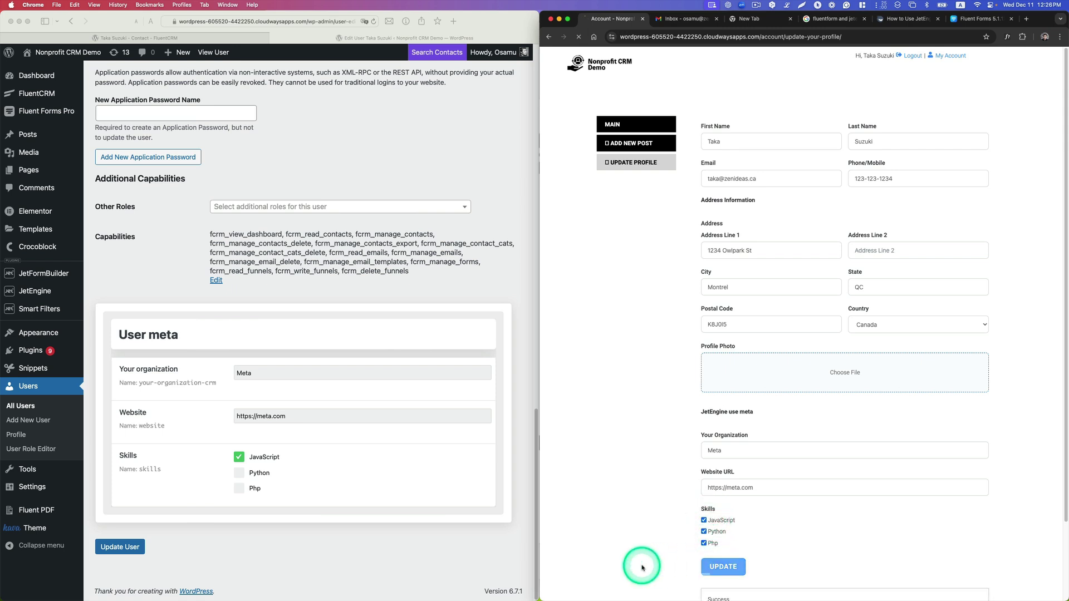
{"action": "left_click", "coordinate": [374, 23]}
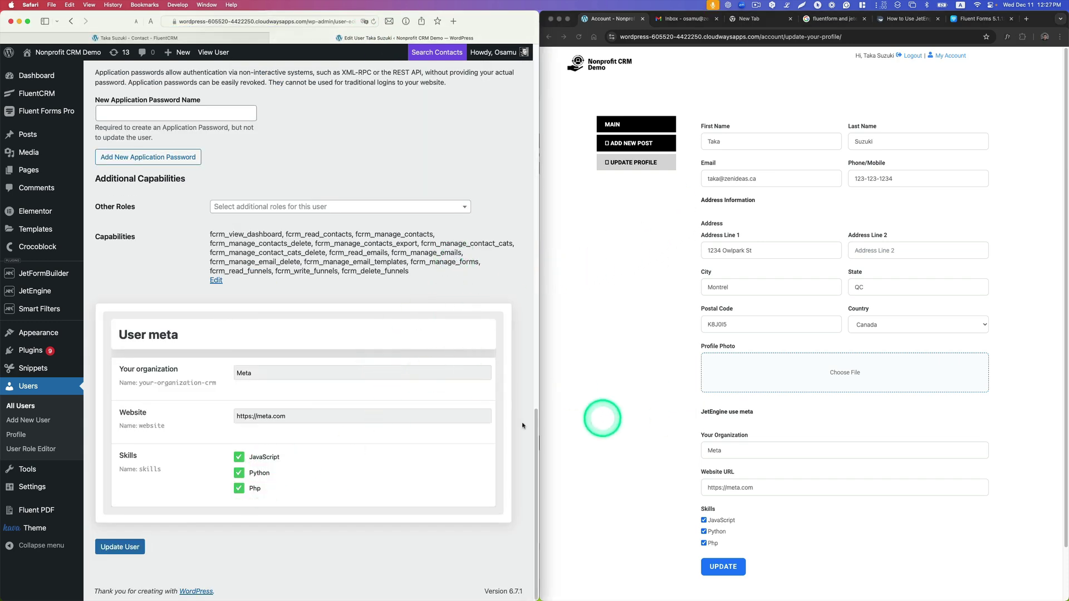
- Set Your organization to Apple in the WordPress User meta, update the user, and check it in the reloaded profile form and FluentCRM contact
{"action": "left_click", "coordinate": [274, 373]}
{"action": "double_click", "coordinate": [265, 372]}
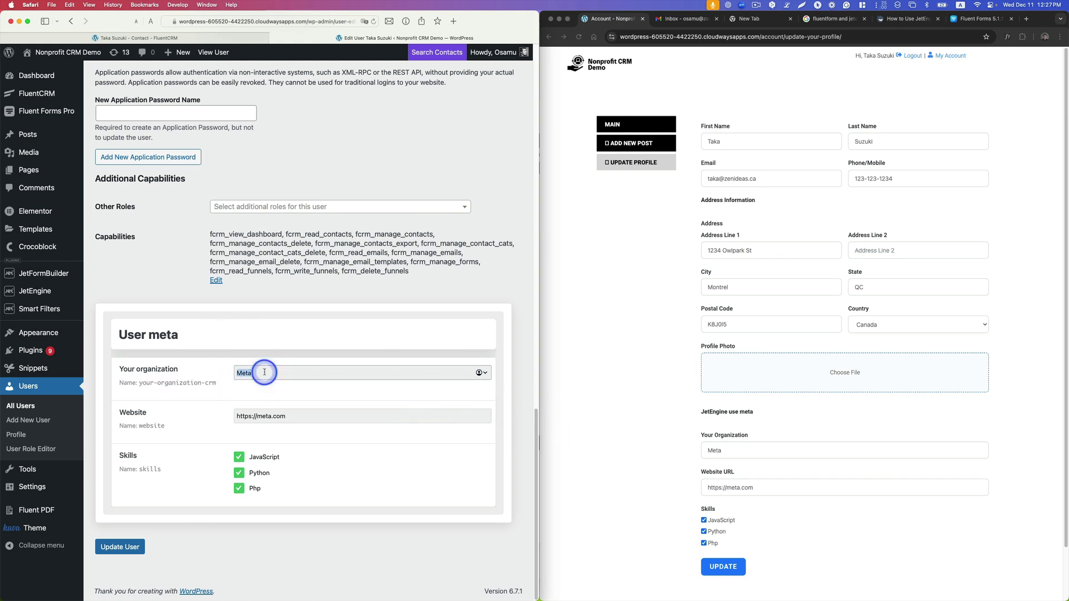
{"action": "type", "text": "Apple"}
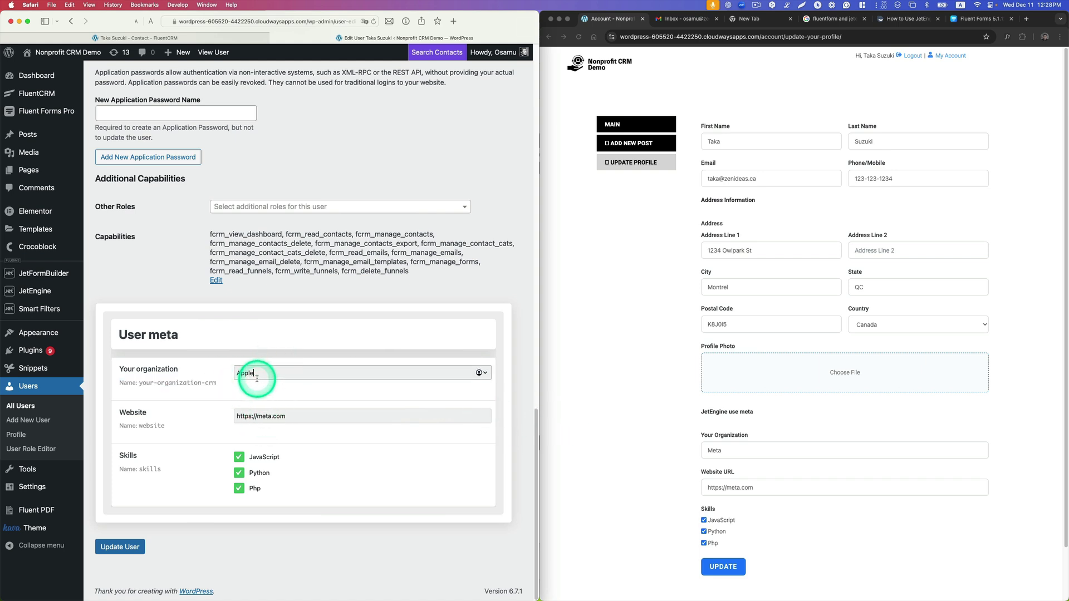
{"action": "left_click", "coordinate": [126, 545]}
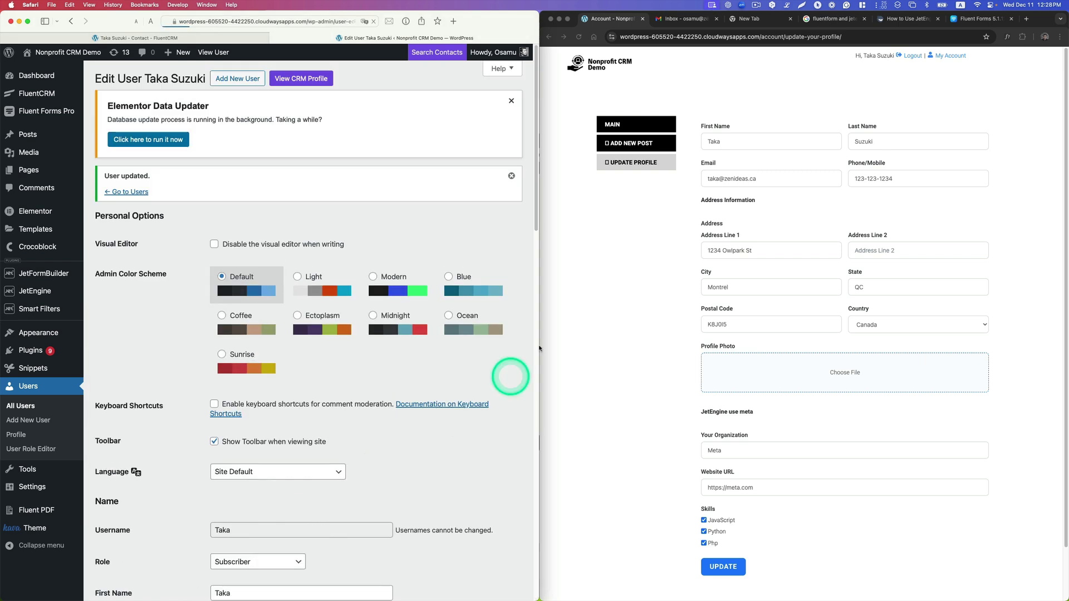
{"action": "left_click", "coordinate": [615, 88]}
{"action": "left_click", "coordinate": [580, 37]}
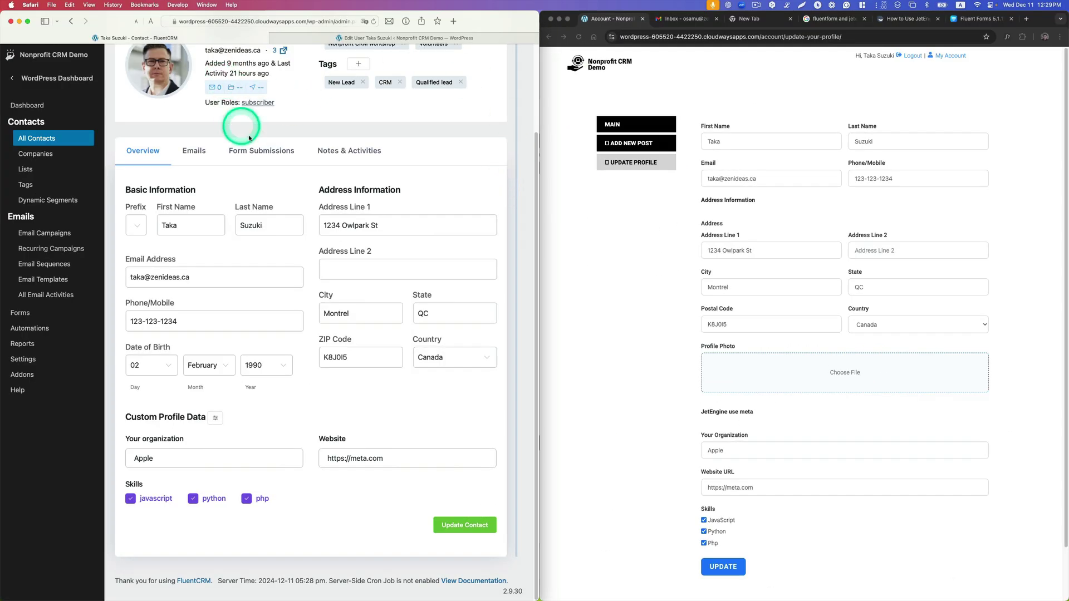
{"action": "scroll", "coordinate": [249, 138], "scroll_direction": "up", "scroll_amount": 3}
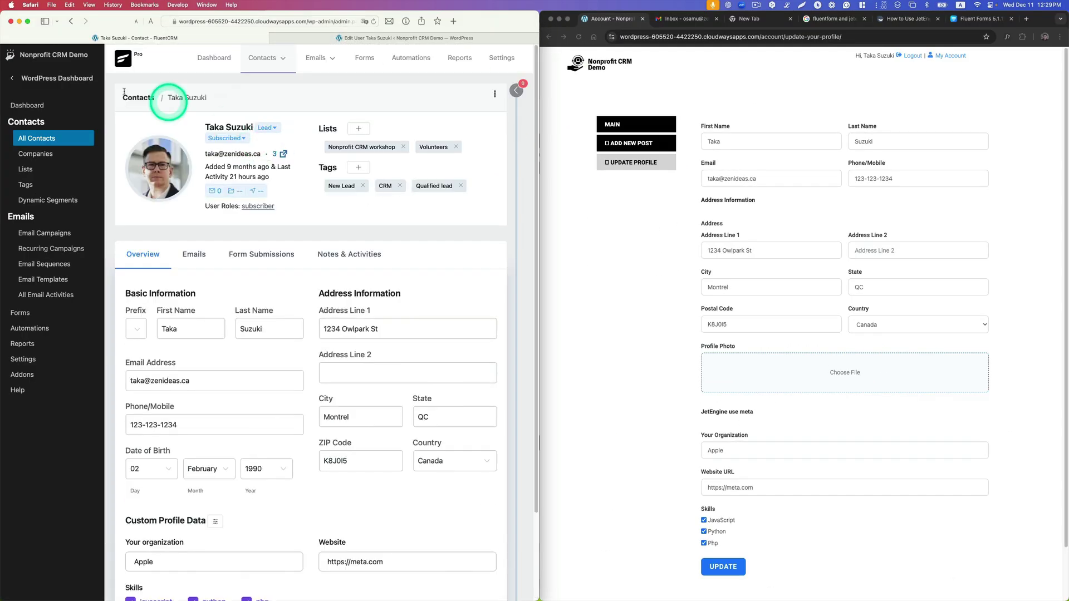
{"action": "scroll", "coordinate": [262, 183], "scroll_direction": "down", "scroll_amount": 3}
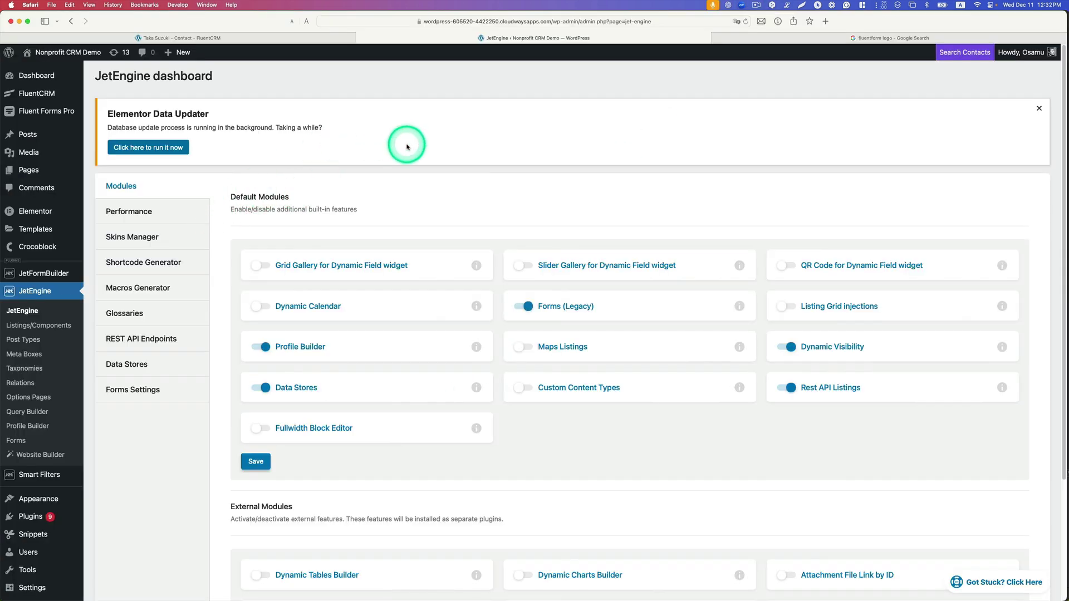
- Open the User meta box for editing from JetEngine's list of meta boxes
{"action": "left_click", "coordinate": [36, 358]}
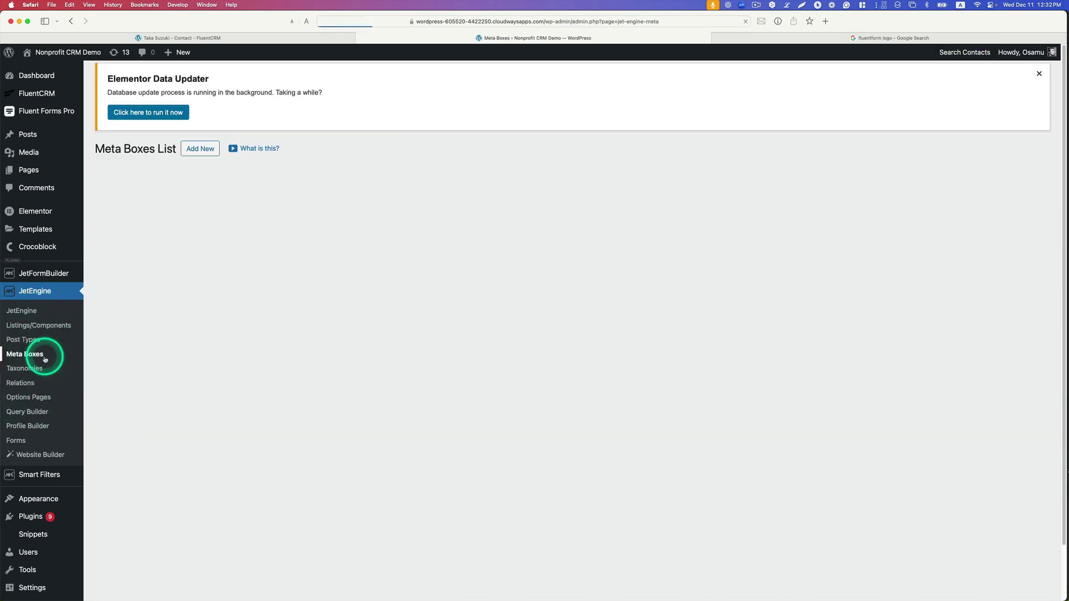
{"action": "key", "text": "super+equal"}
{"action": "key", "text": "super+equal"}
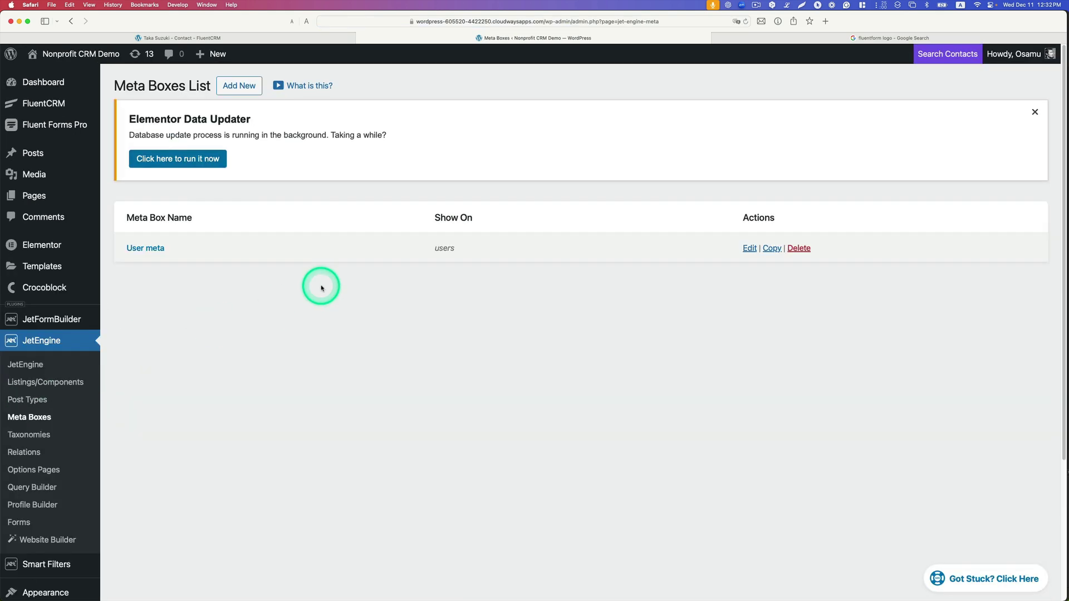
{"action": "key", "text": "super+minus"}
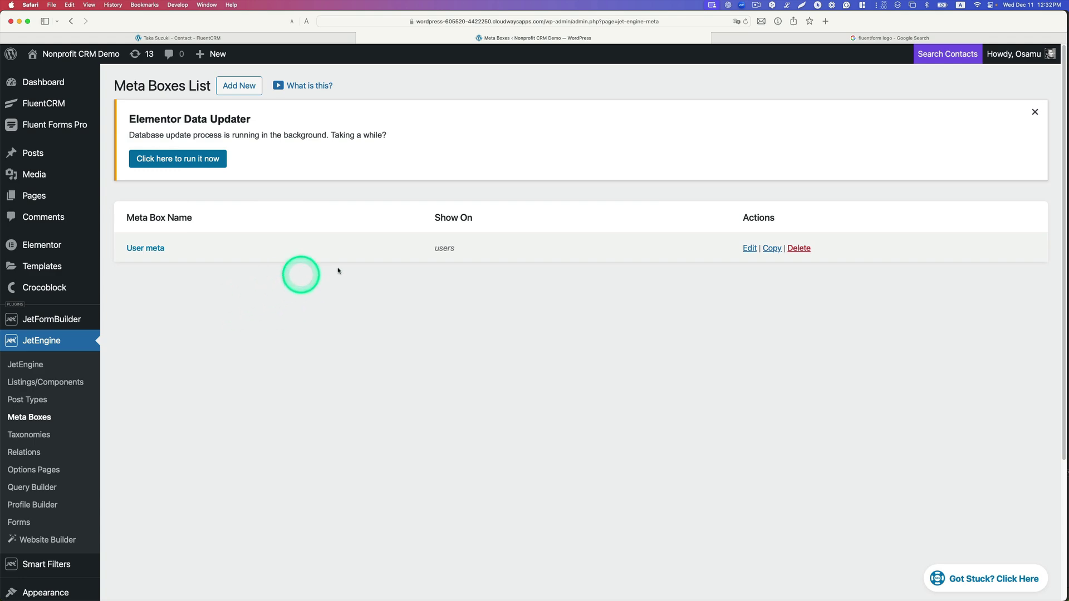
{"action": "left_click", "coordinate": [157, 251]}
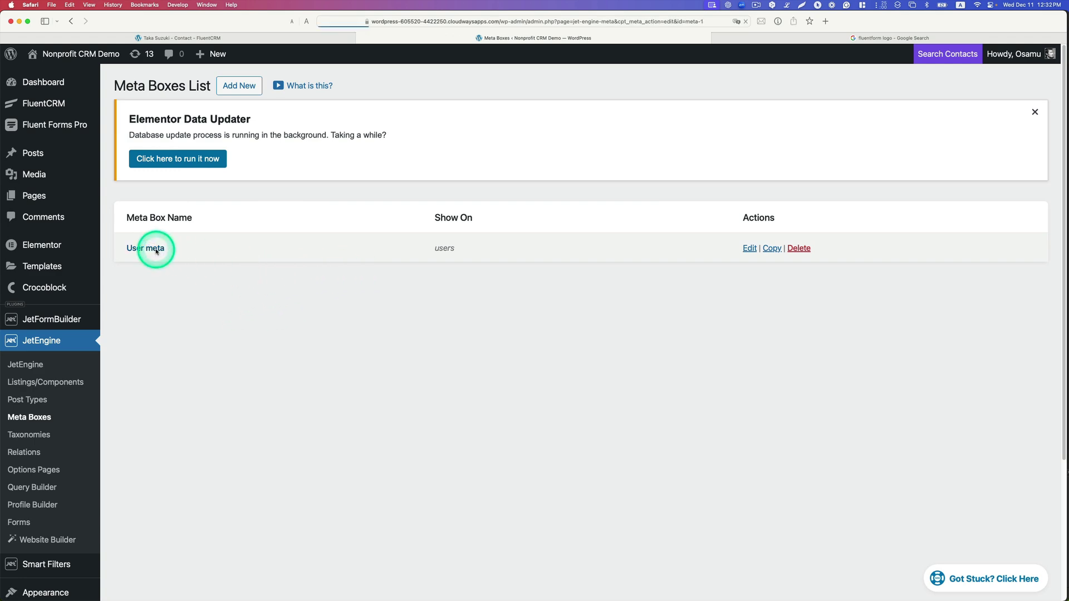
- Choose User as the Meta Box for target in the meta box's General Settings
{"action": "scroll", "coordinate": [324, 282], "scroll_direction": "down", "scroll_amount": 3}
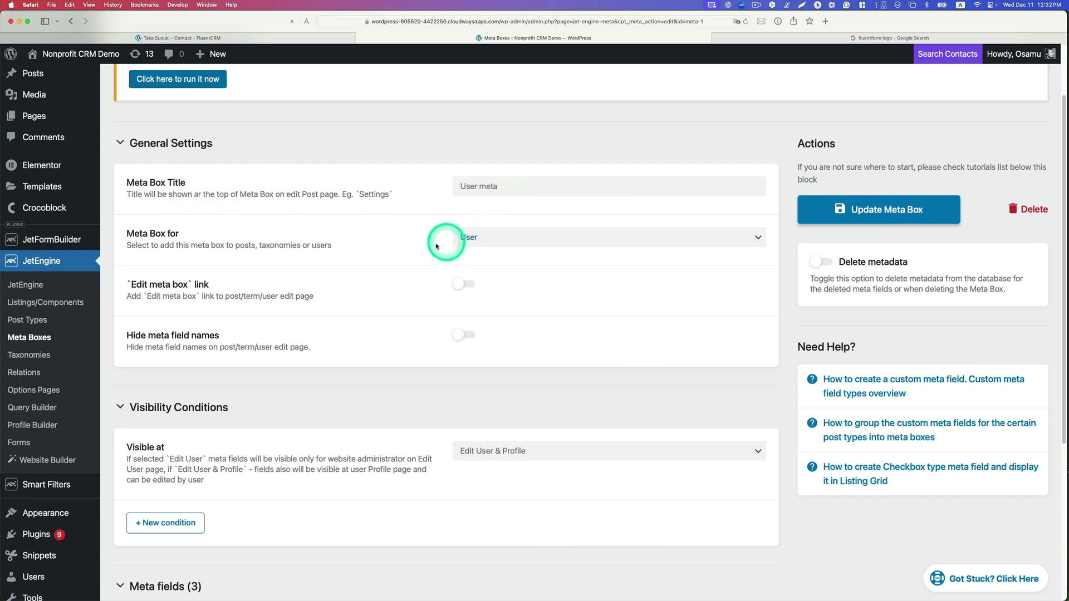
{"action": "left_click", "coordinate": [478, 247]}
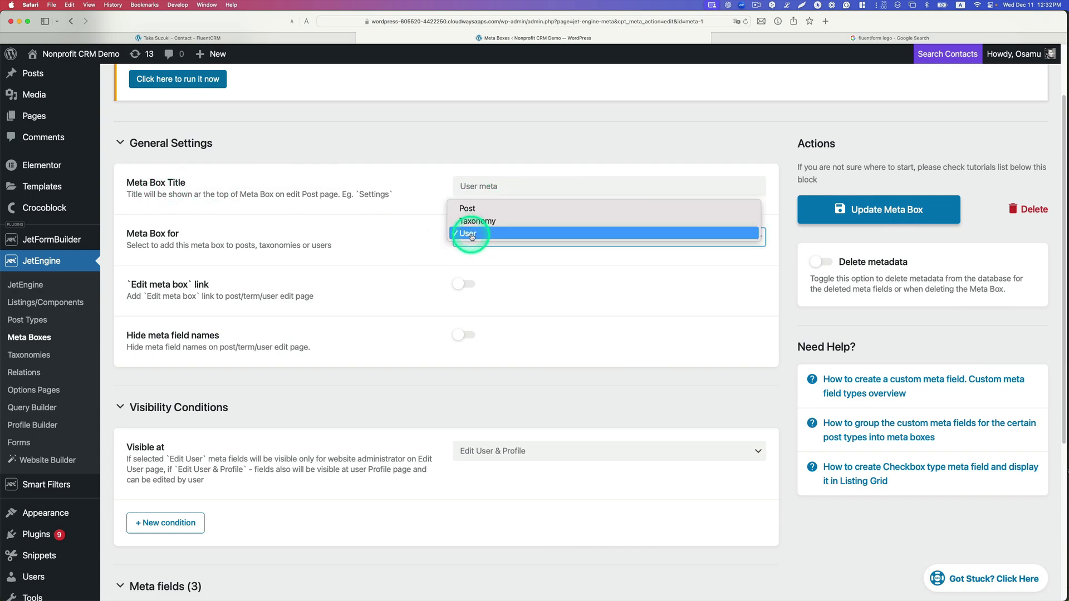
{"action": "left_click", "coordinate": [473, 235]}
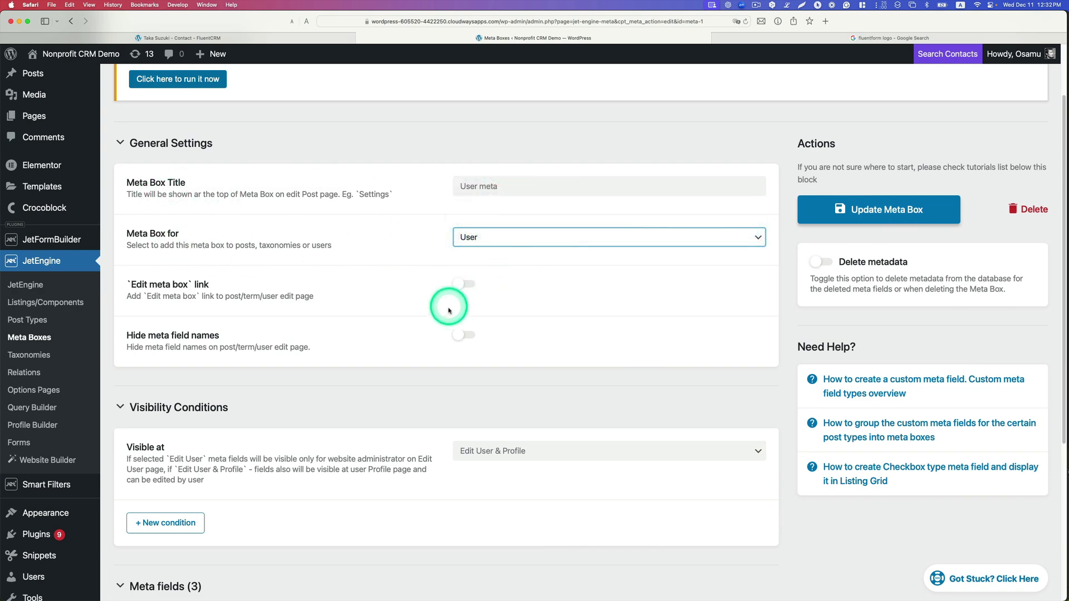
- Review the settings of the Your organization and Website meta fields, expanding and collapsing each one
{"action": "scroll", "coordinate": [449, 306], "scroll_direction": "down", "scroll_amount": 5}
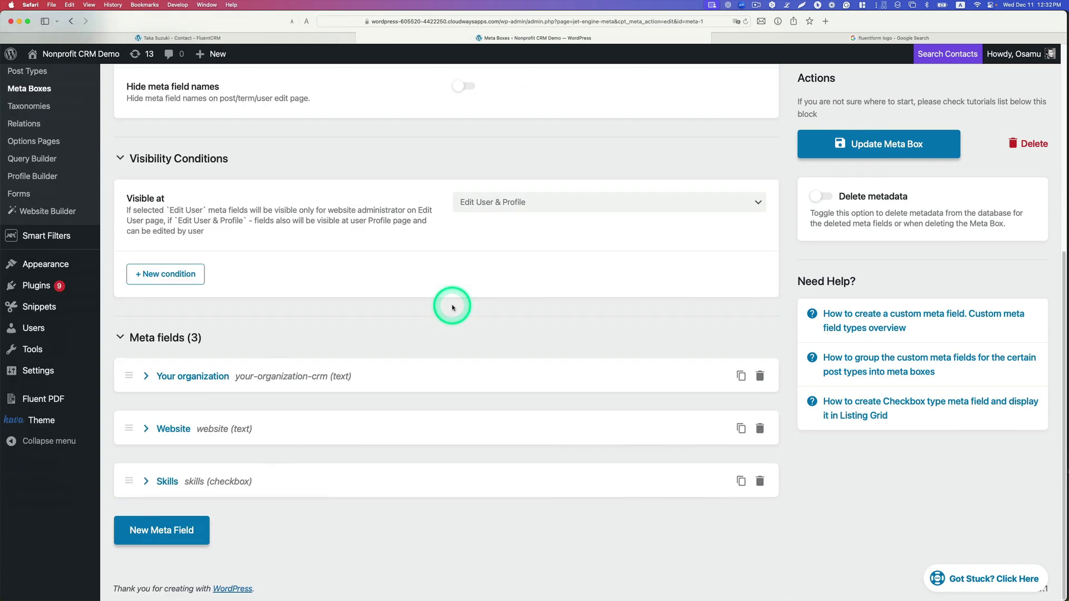
{"action": "left_click", "coordinate": [146, 376]}
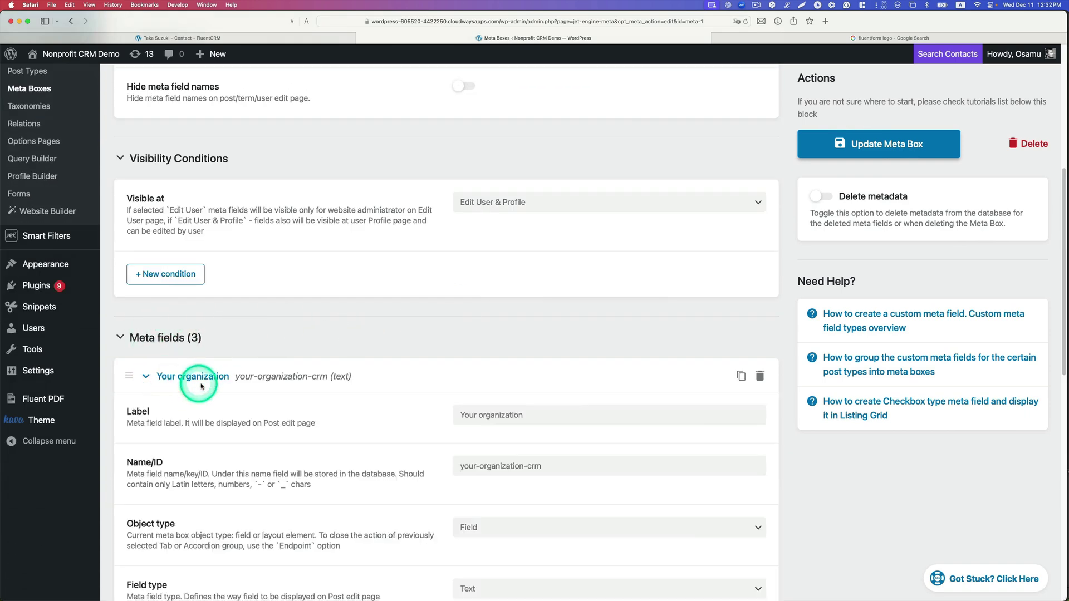
{"action": "left_click", "coordinate": [146, 375]}
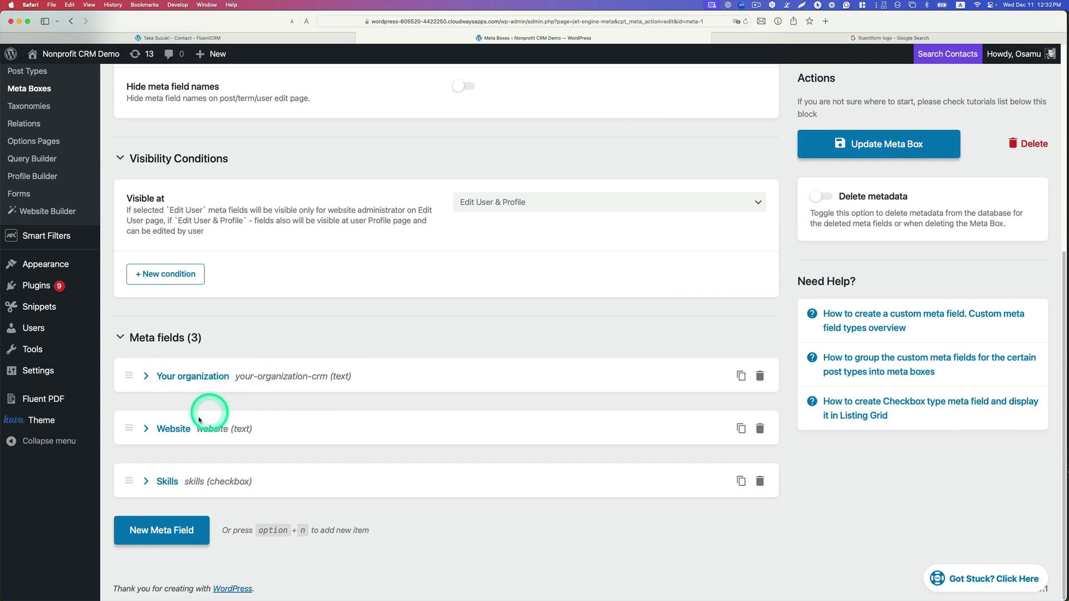
{"action": "left_click", "coordinate": [146, 429]}
{"action": "scroll", "coordinate": [301, 400], "scroll_direction": "down", "scroll_amount": 3}
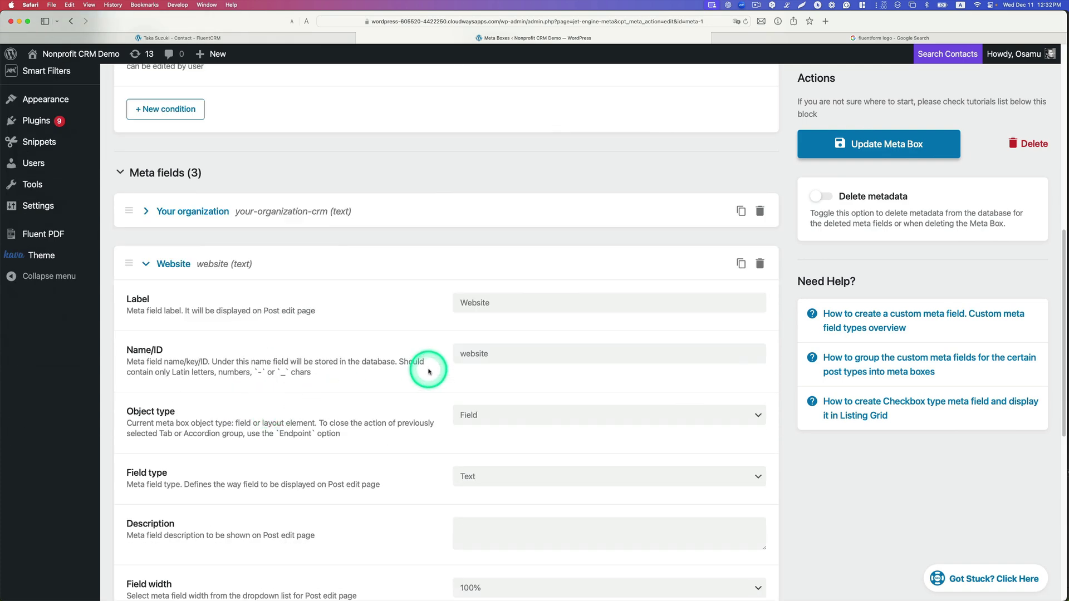
{"action": "left_click", "coordinate": [147, 265]}
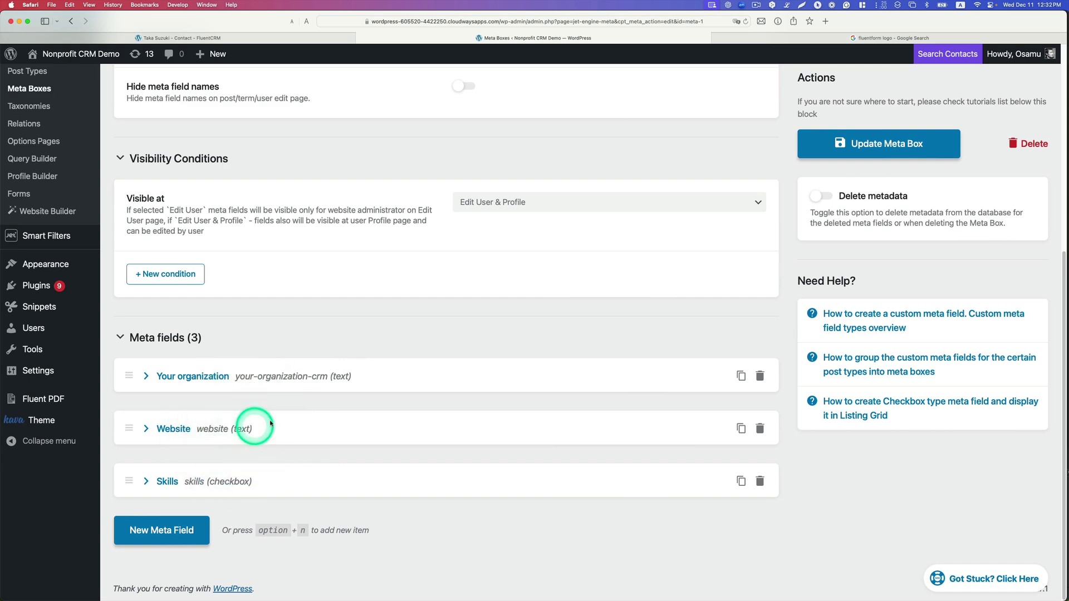
- Expand the Skills meta field and examine its name, field type, source and glossary settings
{"action": "left_click", "coordinate": [146, 481]}
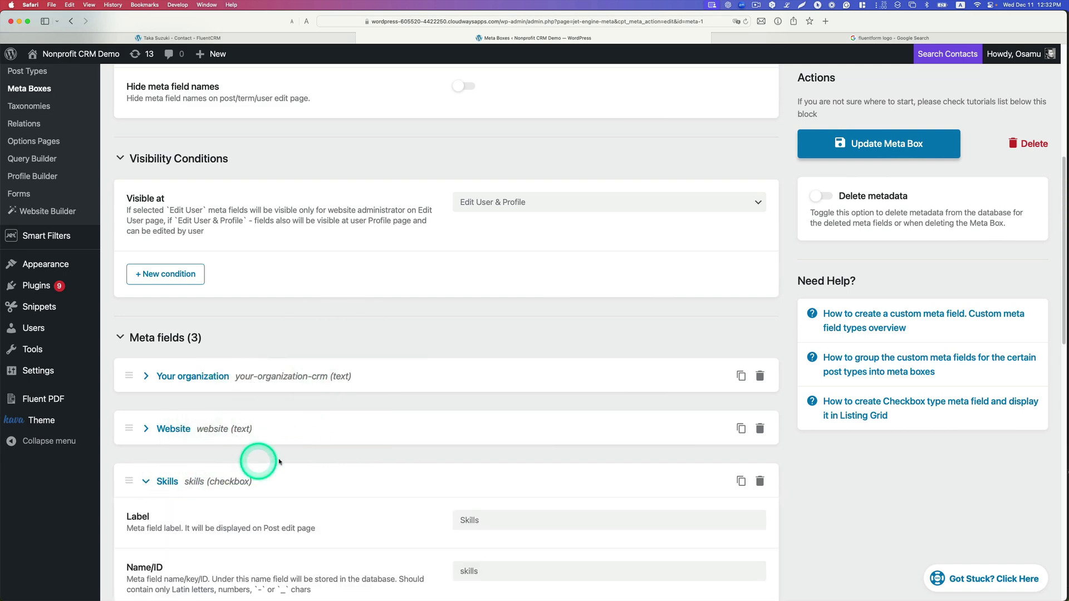
{"action": "scroll", "coordinate": [318, 454], "scroll_direction": "down", "scroll_amount": 5}
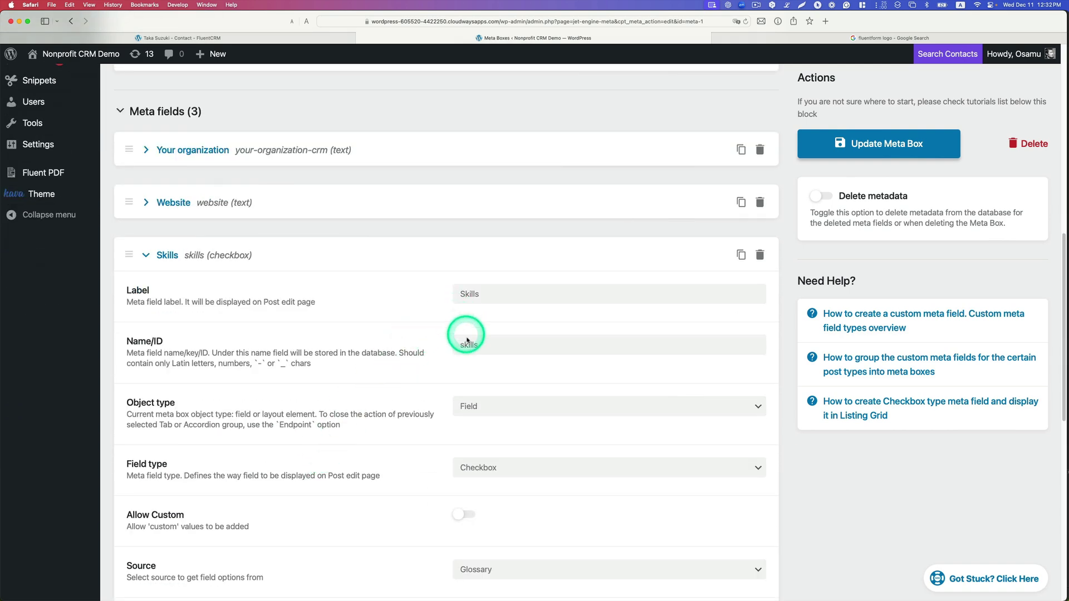
{"action": "scroll", "coordinate": [473, 465], "scroll_direction": "down", "scroll_amount": 2}
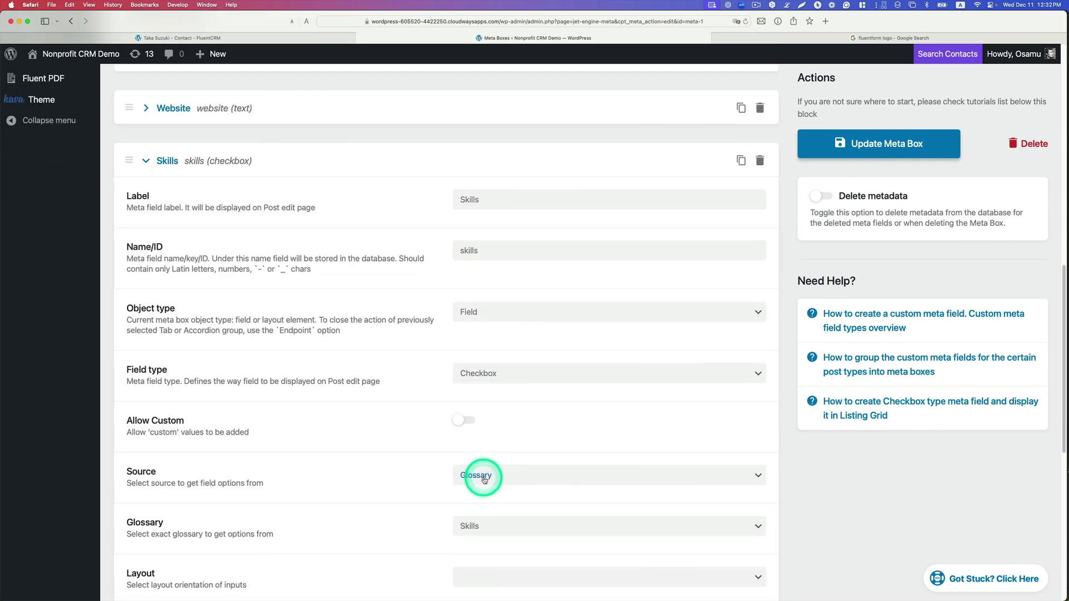
{"action": "scroll", "coordinate": [460, 465], "scroll_direction": "up", "scroll_amount": 4}
{"action": "scroll", "coordinate": [456, 470], "scroll_direction": "down", "scroll_amount": 4}
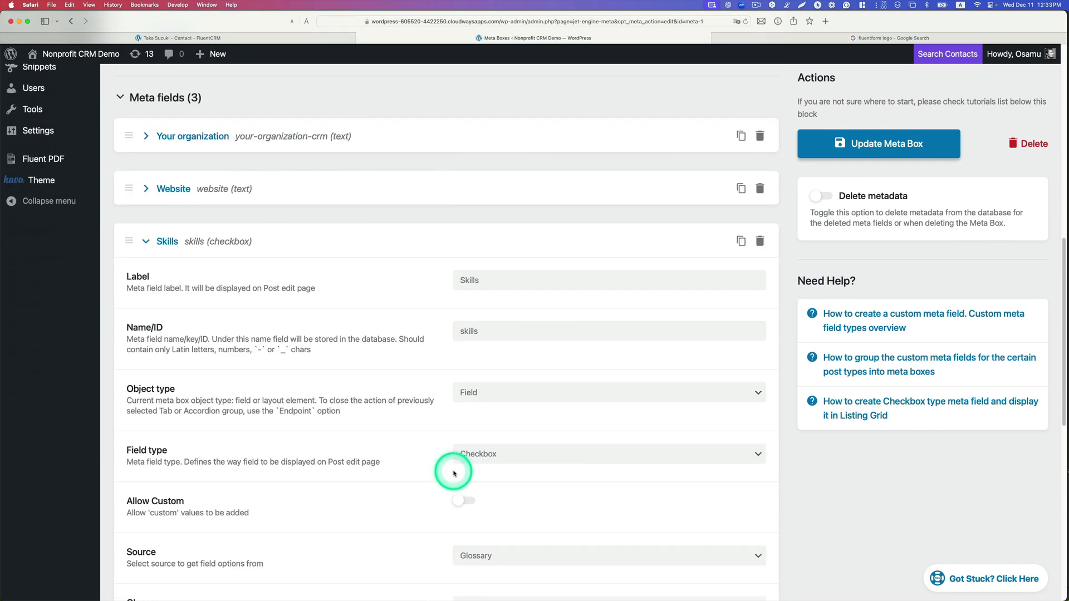
{"action": "scroll", "coordinate": [457, 471], "scroll_direction": "up", "scroll_amount": 8}
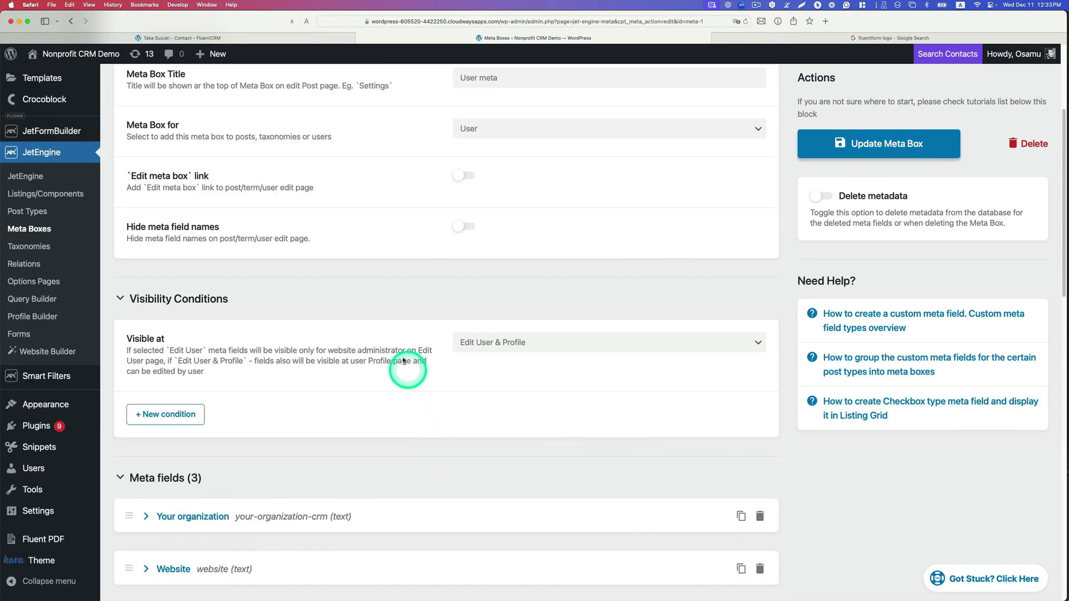
- Open the Skills glossary among JetEngine's glossaries and review its items
{"action": "left_click", "coordinate": [36, 177]}
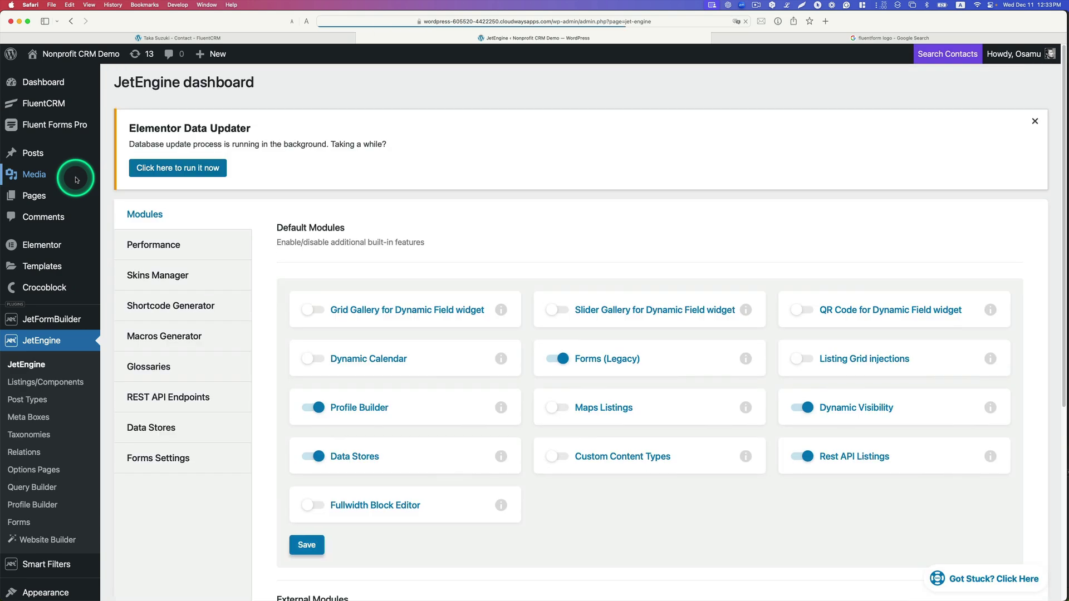
{"action": "left_click", "coordinate": [156, 367]}
{"action": "left_click", "coordinate": [328, 281]}
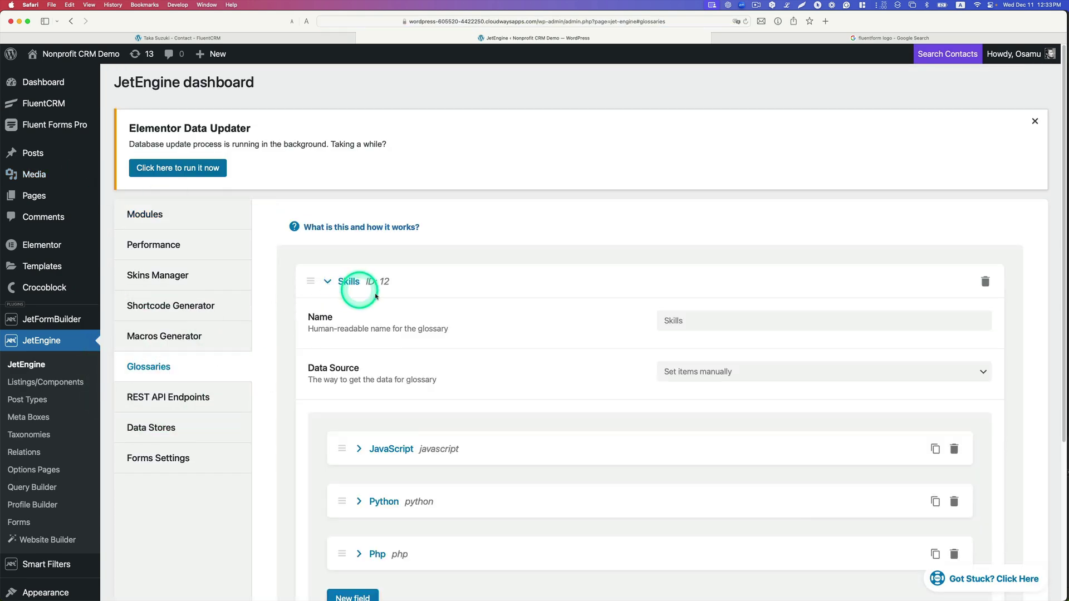
{"action": "scroll", "coordinate": [554, 334], "scroll_direction": "down", "scroll_amount": 3}
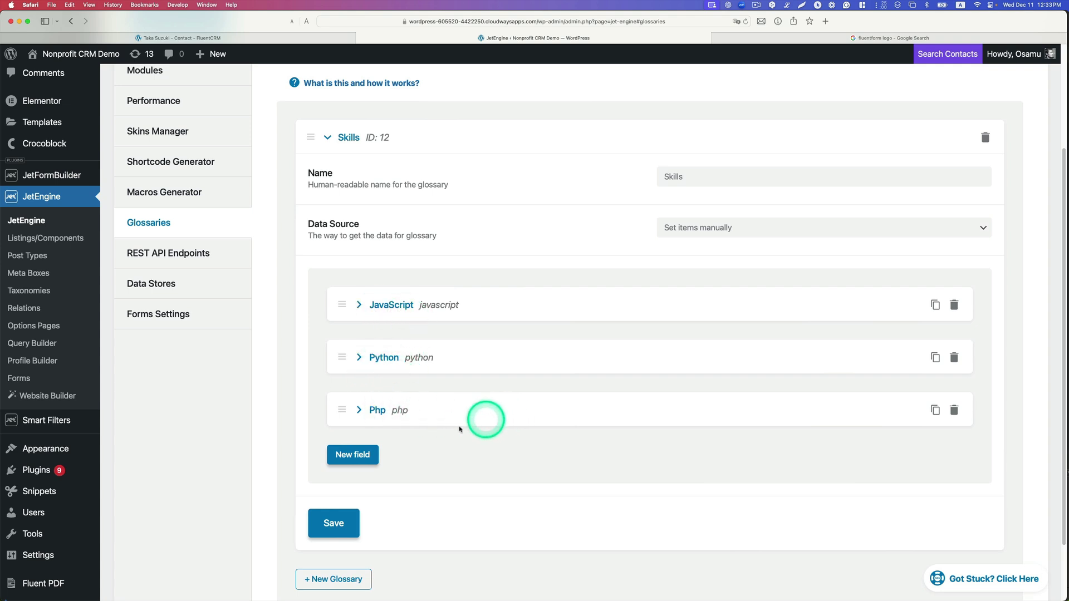
{"action": "scroll", "coordinate": [496, 434], "scroll_direction": "up", "scroll_amount": 3}
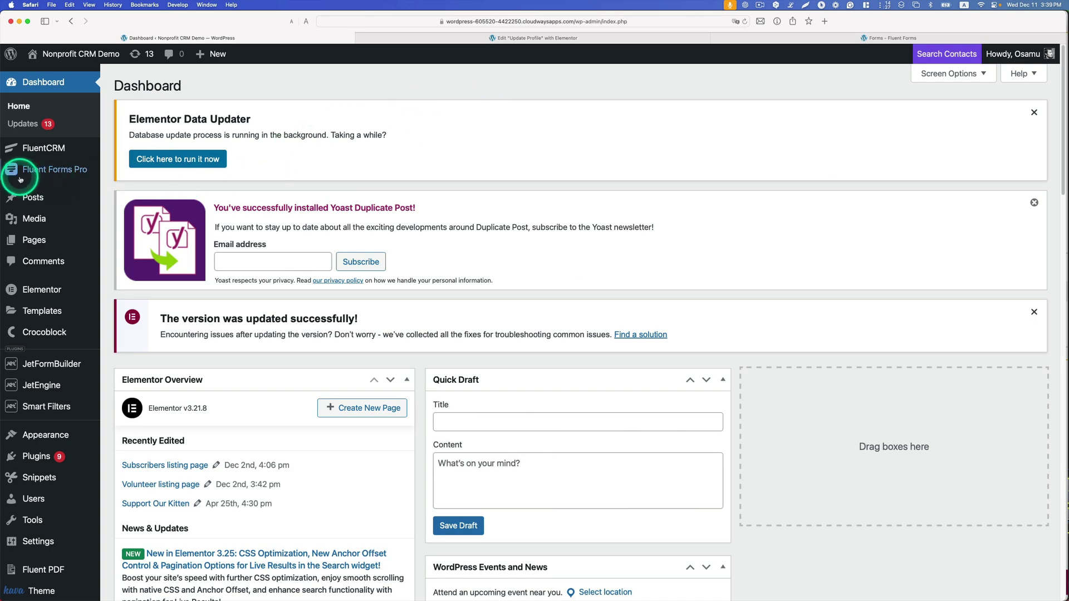
- Open the Member profile update form from the Fluent Forms list in the form editor
{"action": "mouse_move", "coordinate": [22, 172]}
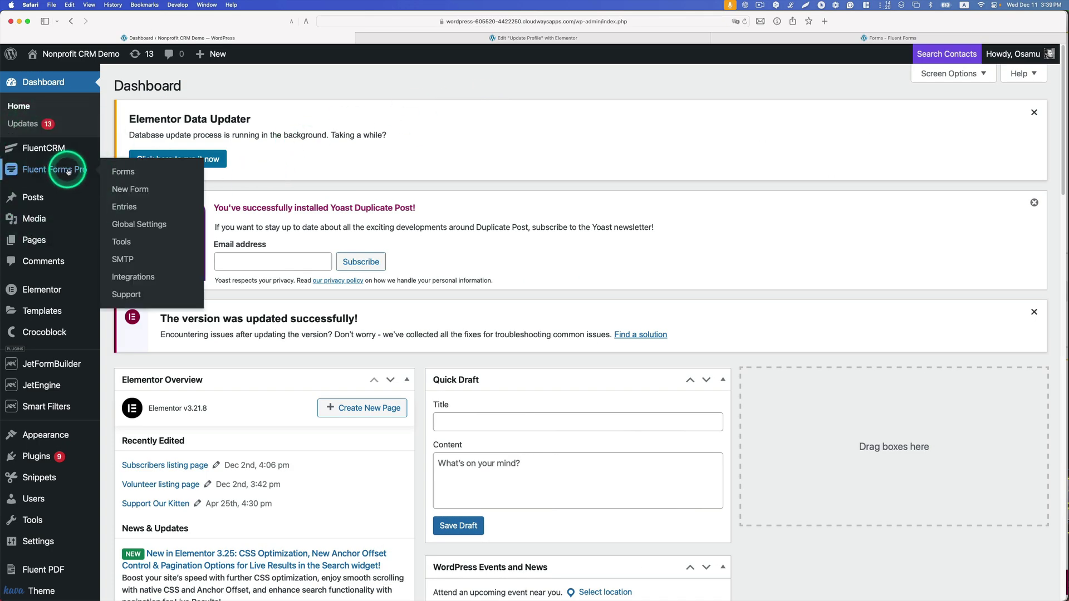
{"action": "left_click", "coordinate": [126, 172]}
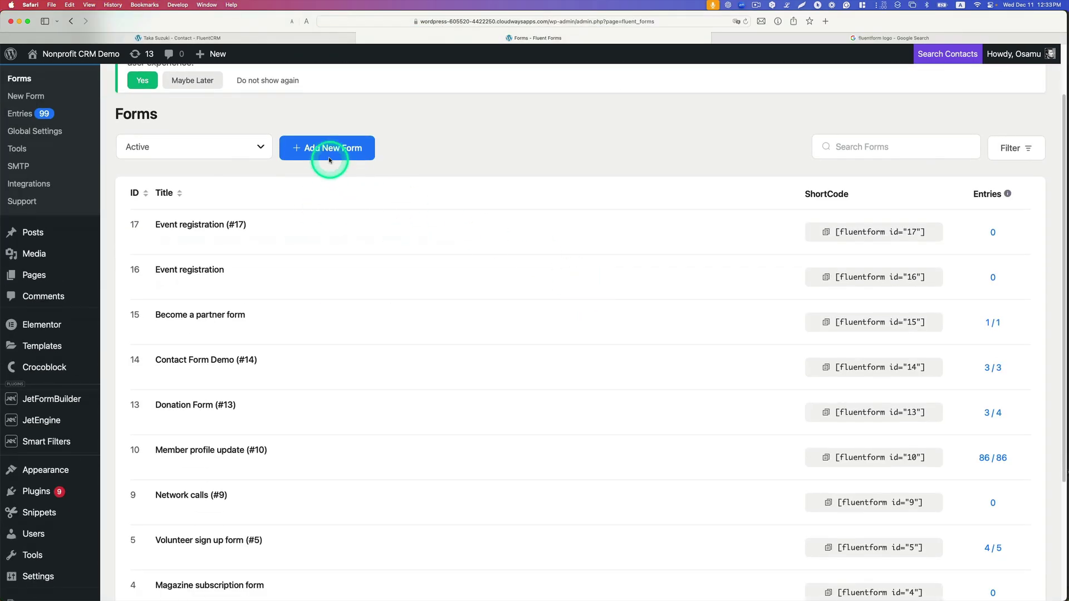
{"action": "mouse_move", "coordinate": [352, 444]}
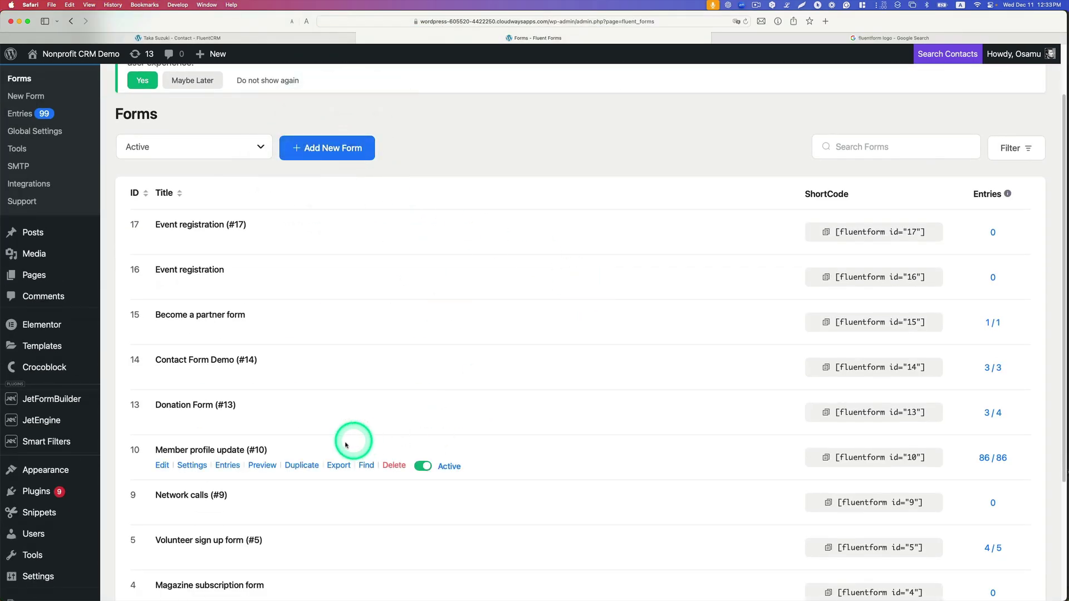
{"action": "scroll", "coordinate": [352, 444], "scroll_direction": "down", "scroll_amount": 1}
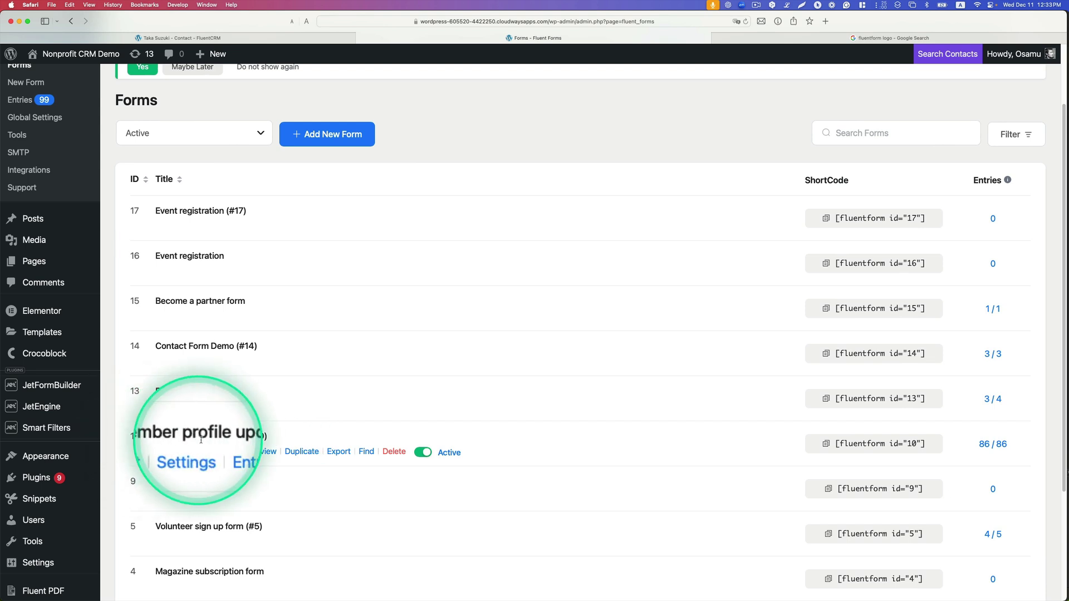
{"action": "left_click", "coordinate": [162, 452]}
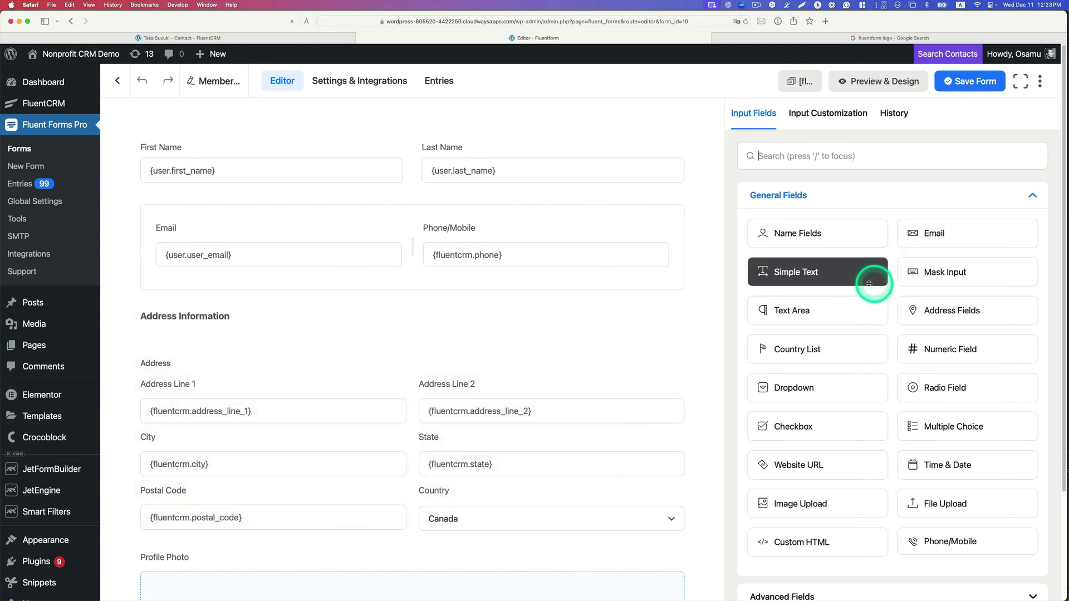
- Review the input settings of the form's Phone/Mobile and Email fields, including the default value options for Email
{"action": "mouse_move", "coordinate": [569, 367]}
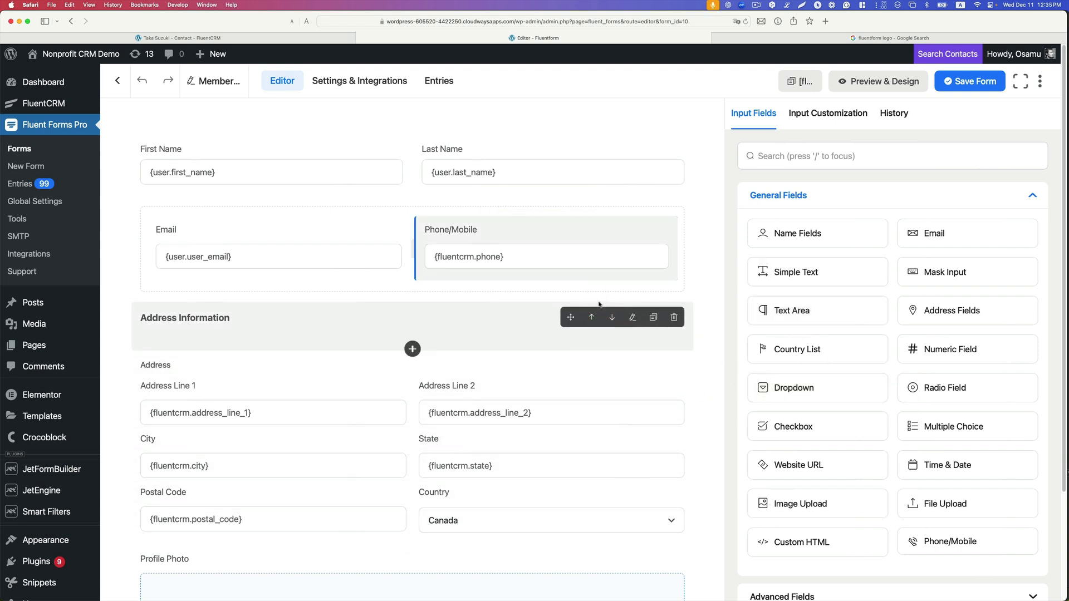
{"action": "left_click", "coordinate": [611, 292]}
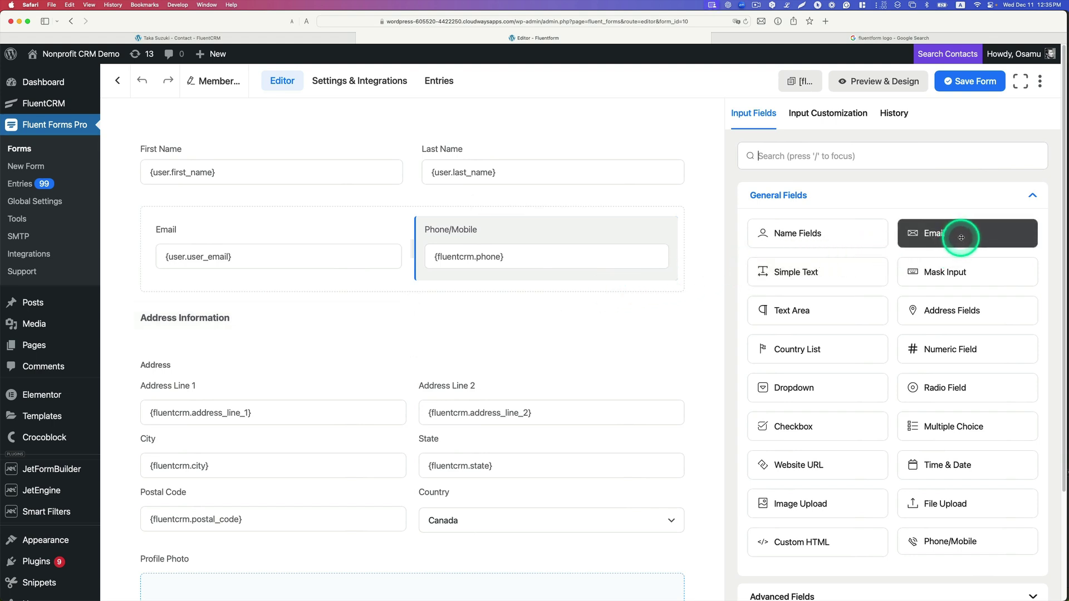
{"action": "left_click_drag", "start_coordinate": [969, 235], "coordinate": [947, 233]}
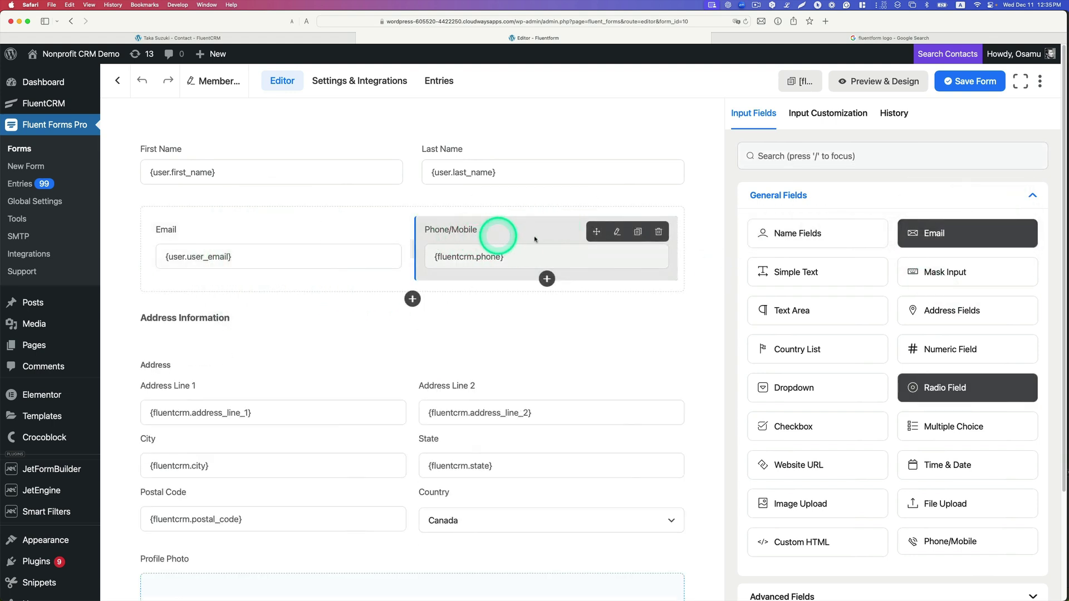
{"action": "left_click", "coordinate": [957, 274]}
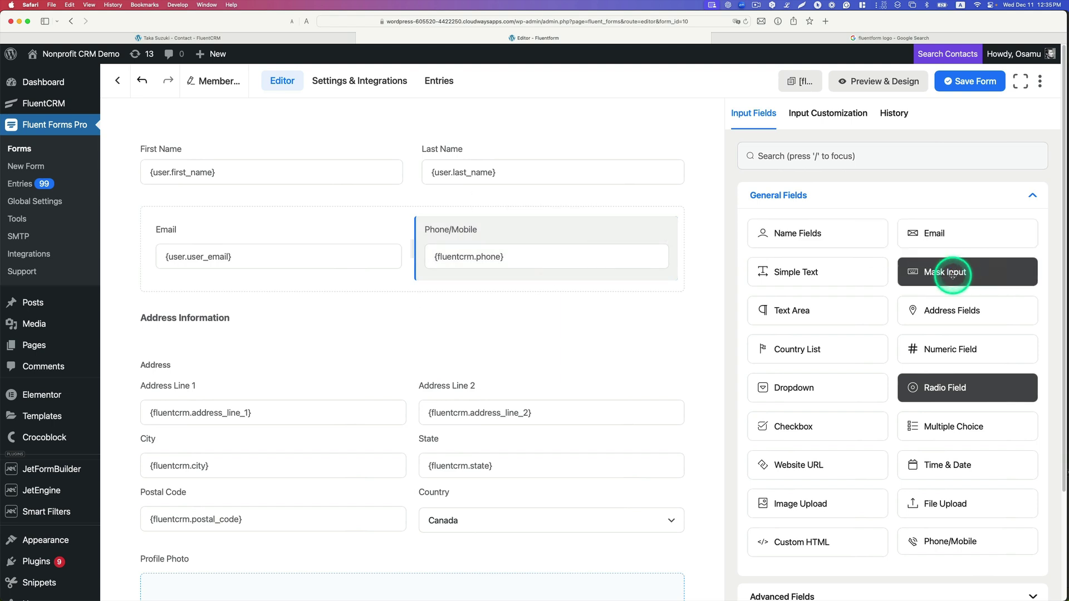
{"action": "mouse_move", "coordinate": [965, 274]}
{"action": "left_mouse_down"}
{"action": "mouse_move", "coordinate": [537, 267]}
{"action": "mouse_move", "coordinate": [973, 278]}
{"action": "left_mouse_up"}
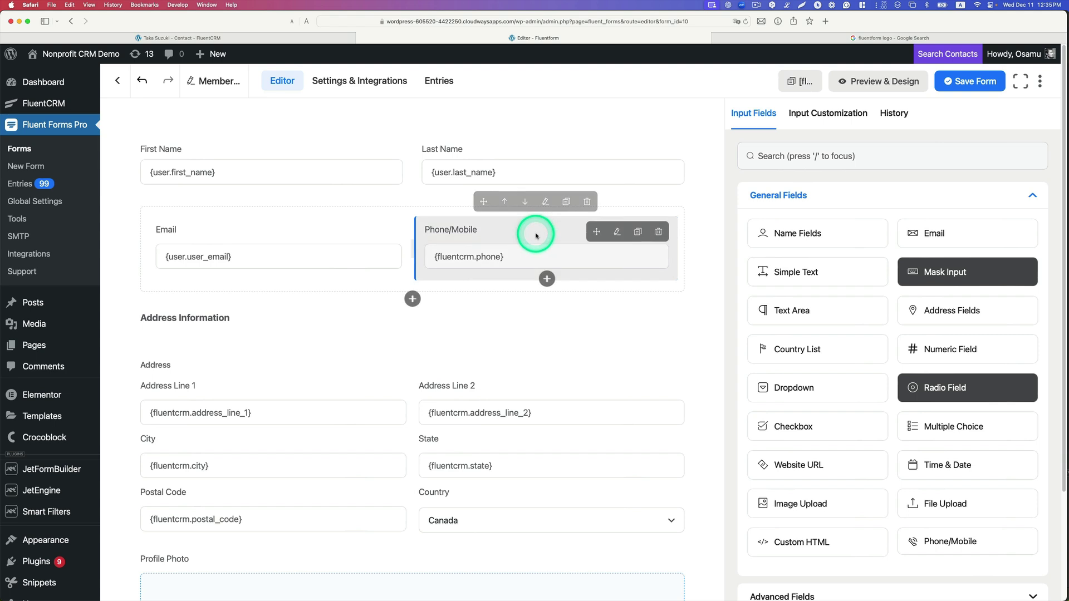
{"action": "left_click", "coordinate": [579, 256]}
{"action": "triple_click", "coordinate": [811, 207]}
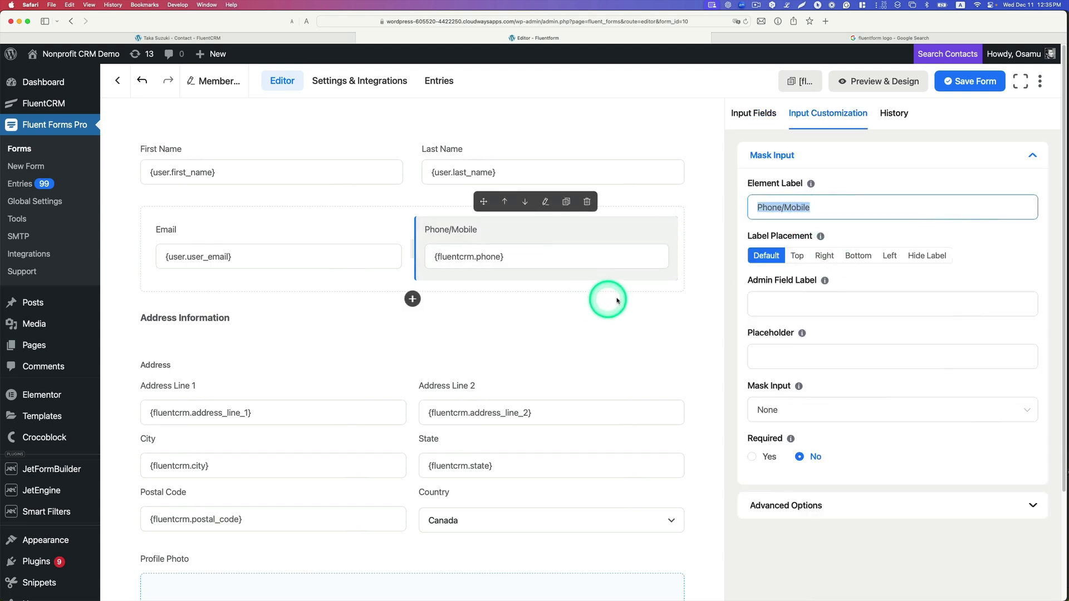
{"action": "left_click", "coordinate": [353, 238]}
{"action": "left_click", "coordinate": [233, 222]}
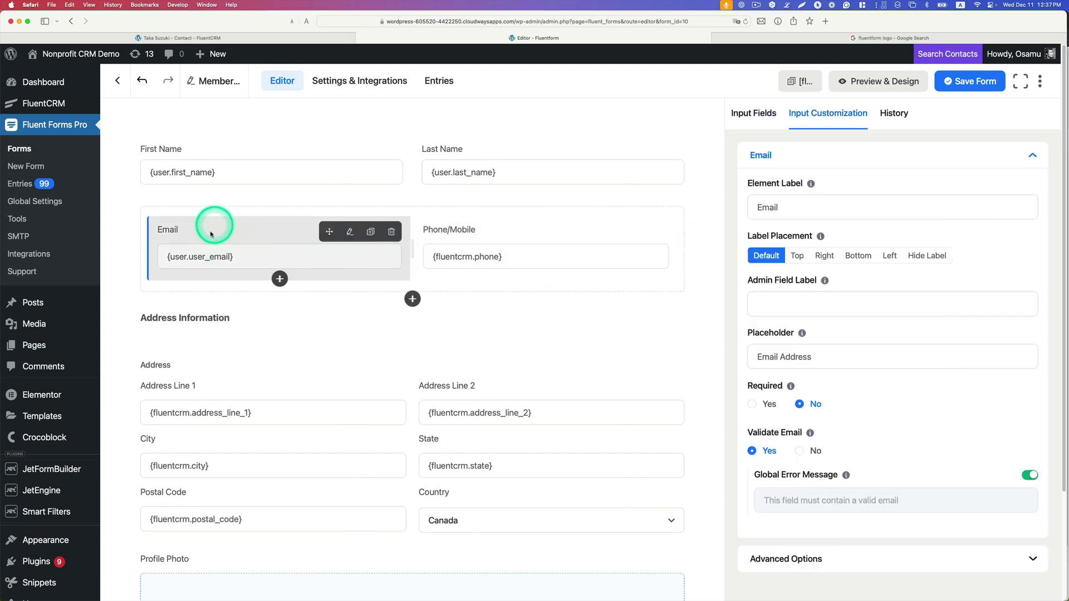
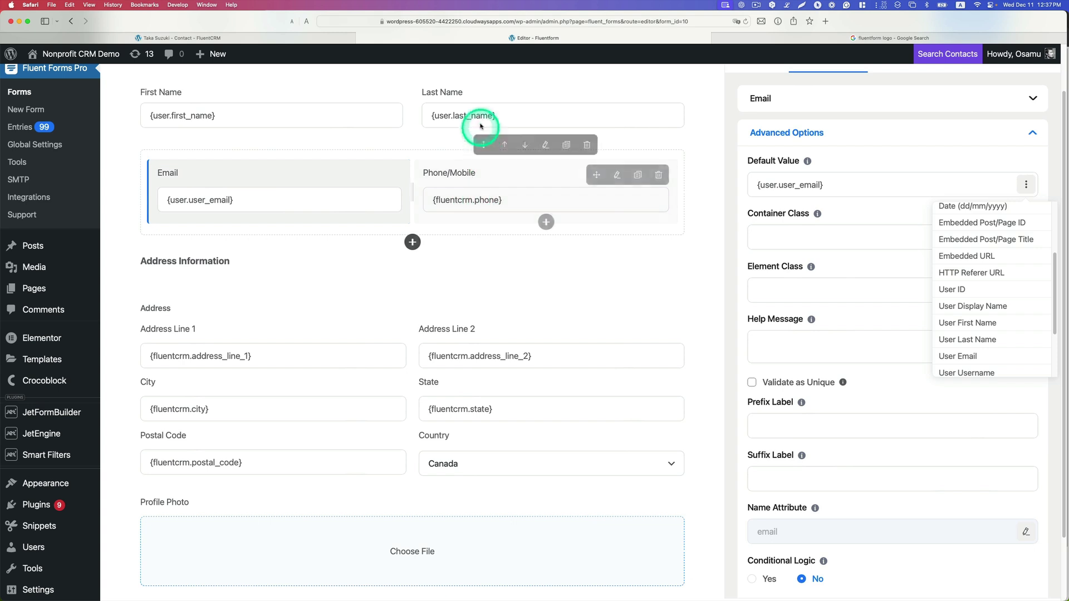
- Expand the First Name settings of the name fields and look through the shortcodes offered for its default value
{"action": "left_click", "coordinate": [511, 115]}
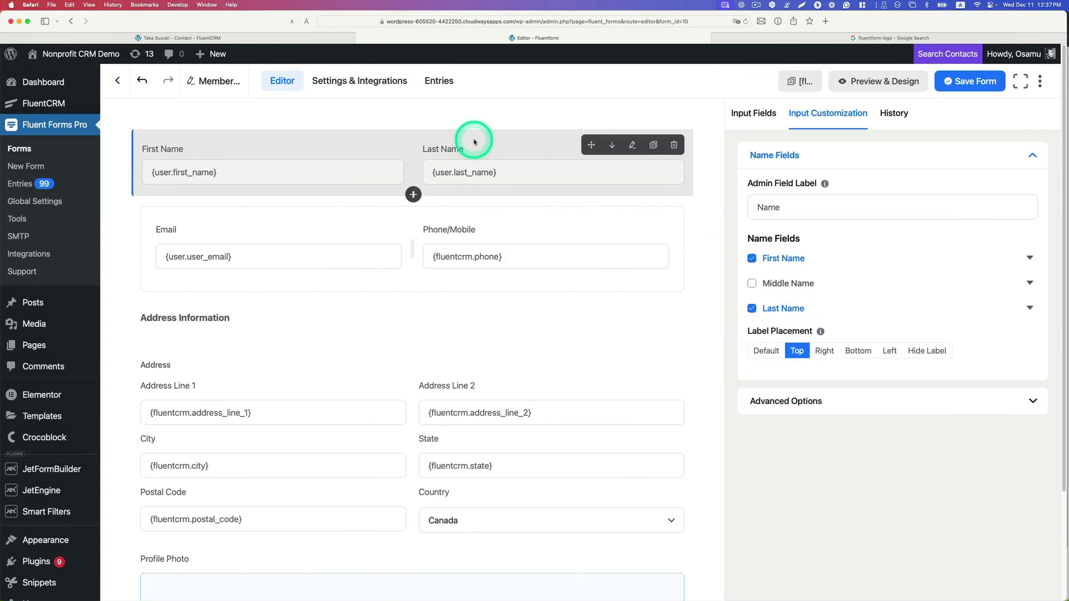
{"action": "left_click", "coordinate": [1029, 259]}
{"action": "scroll", "coordinate": [895, 303], "scroll_direction": "down", "scroll_amount": 1}
{"action": "left_click", "coordinate": [809, 395]}
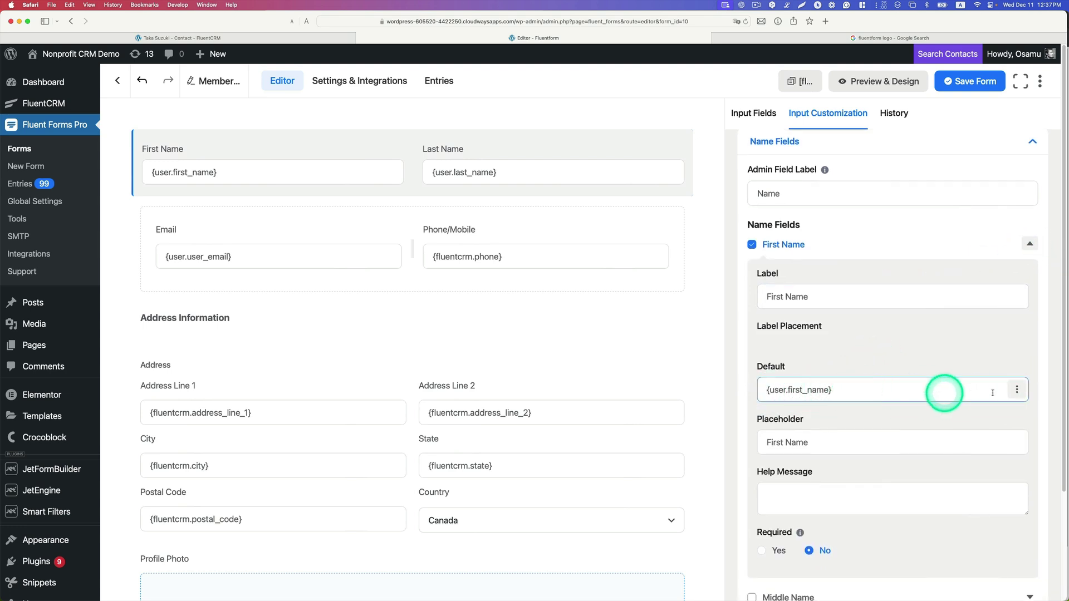
{"action": "left_click", "coordinate": [1017, 390]}
{"action": "scroll", "coordinate": [991, 518], "scroll_direction": "down", "scroll_amount": 2}
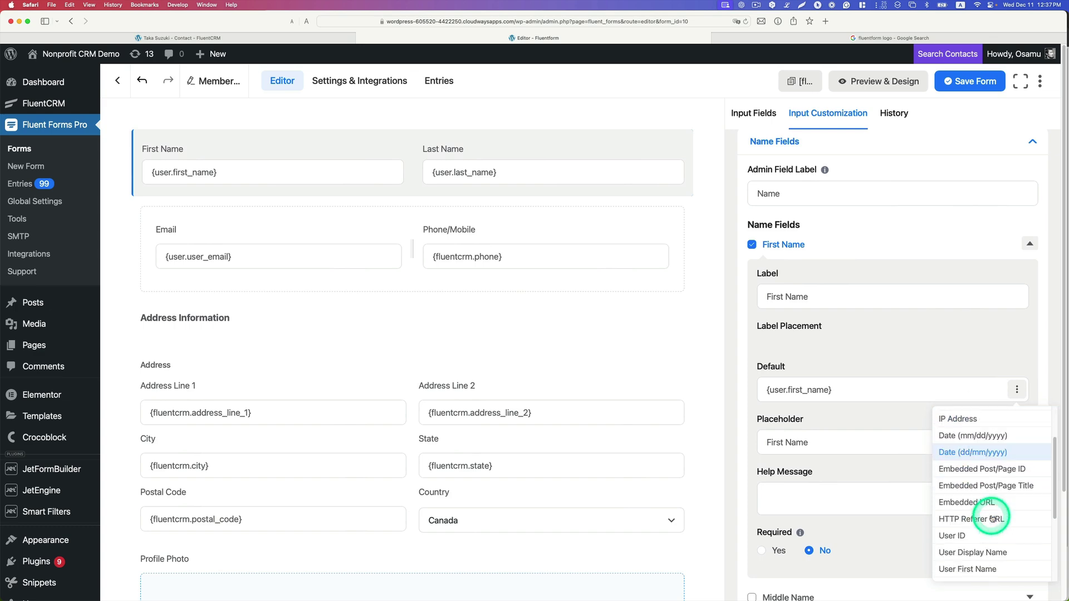
{"action": "scroll", "coordinate": [990, 513], "scroll_direction": "down", "scroll_amount": 3}
{"action": "scroll", "coordinate": [991, 507], "scroll_direction": "up", "scroll_amount": 5}
- Switch to the Chrome window with the front-end Update Profile page, enlarge it, and review the prefilled name, contact and address fields
{"action": "key", "text": "ctrl+Up"}
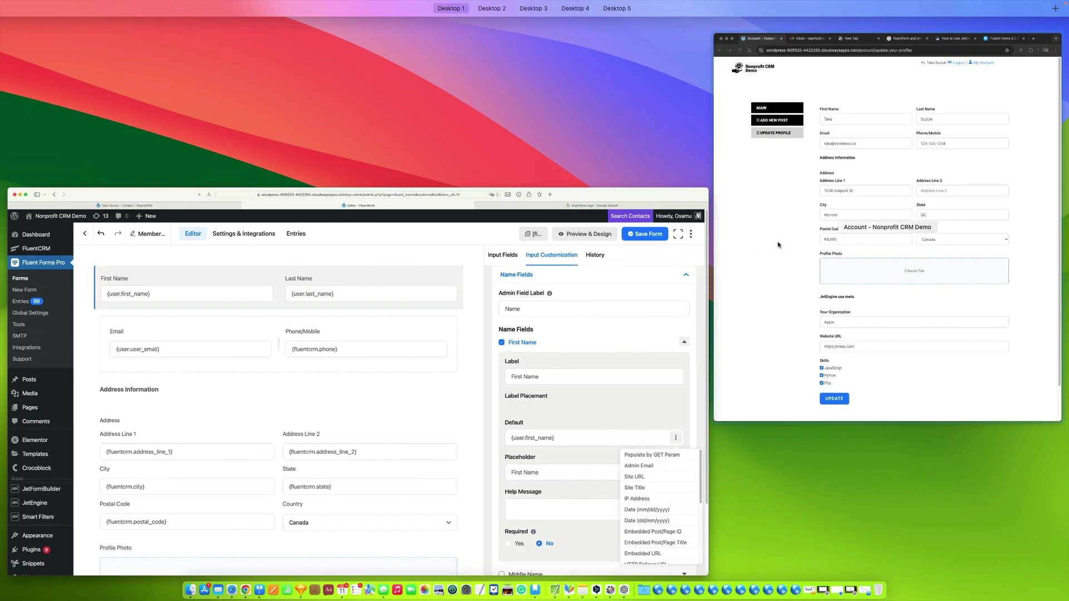
{"action": "left_click", "coordinate": [776, 210]}
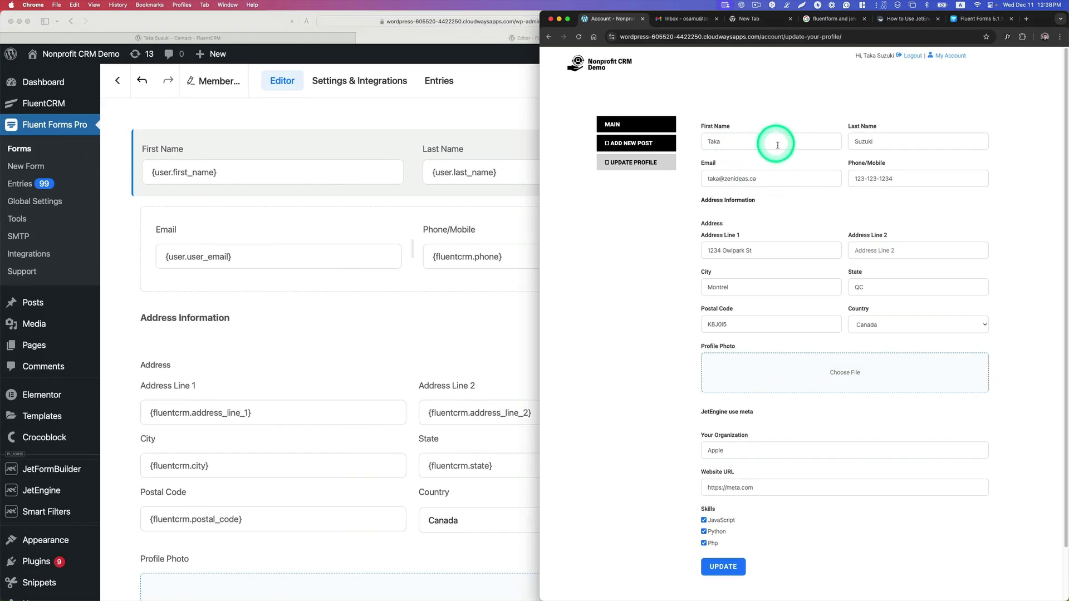
{"action": "key", "text": "super+equal"}
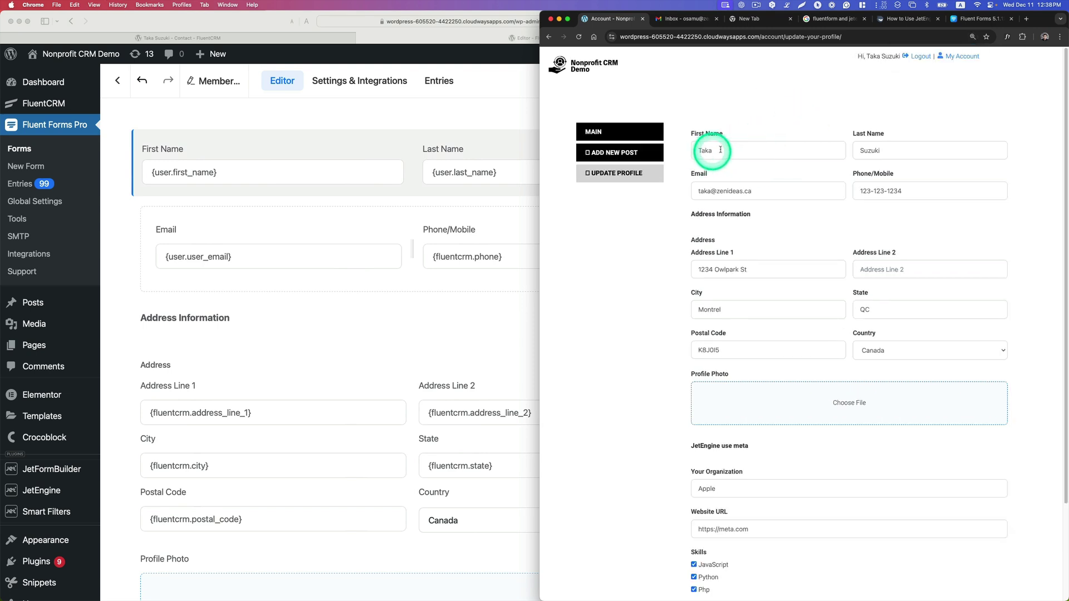
{"action": "left_click_drag", "start_coordinate": [883, 153], "coordinate": [851, 158]}
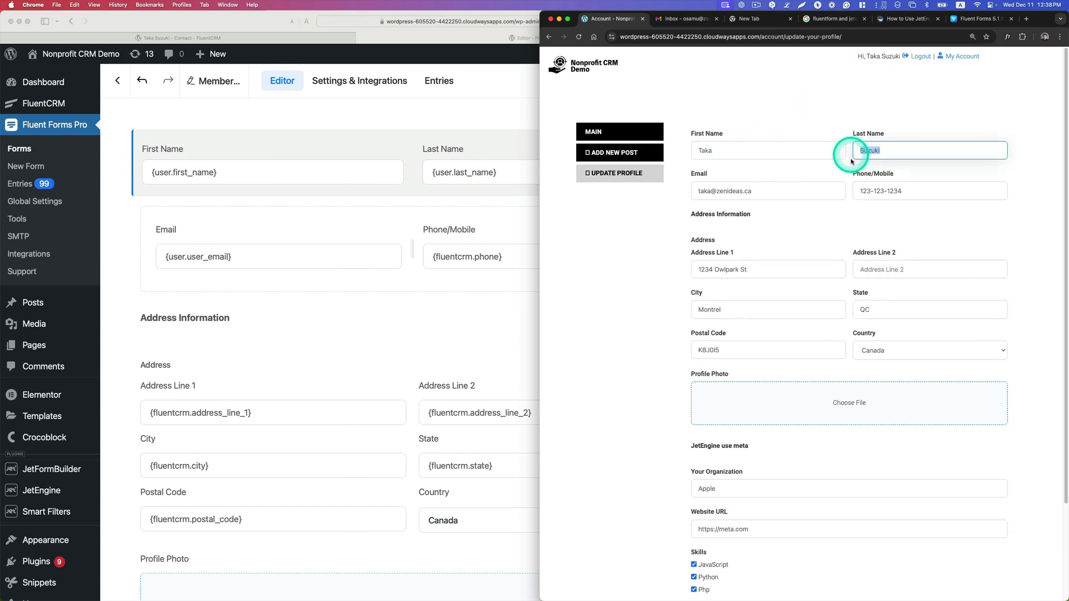
{"action": "left_click_drag", "start_coordinate": [772, 189], "coordinate": [694, 194]}
{"action": "left_click", "coordinate": [915, 201]}
{"action": "left_click", "coordinate": [916, 269]}
{"action": "scroll", "coordinate": [766, 273], "scroll_direction": "down", "scroll_amount": 3}
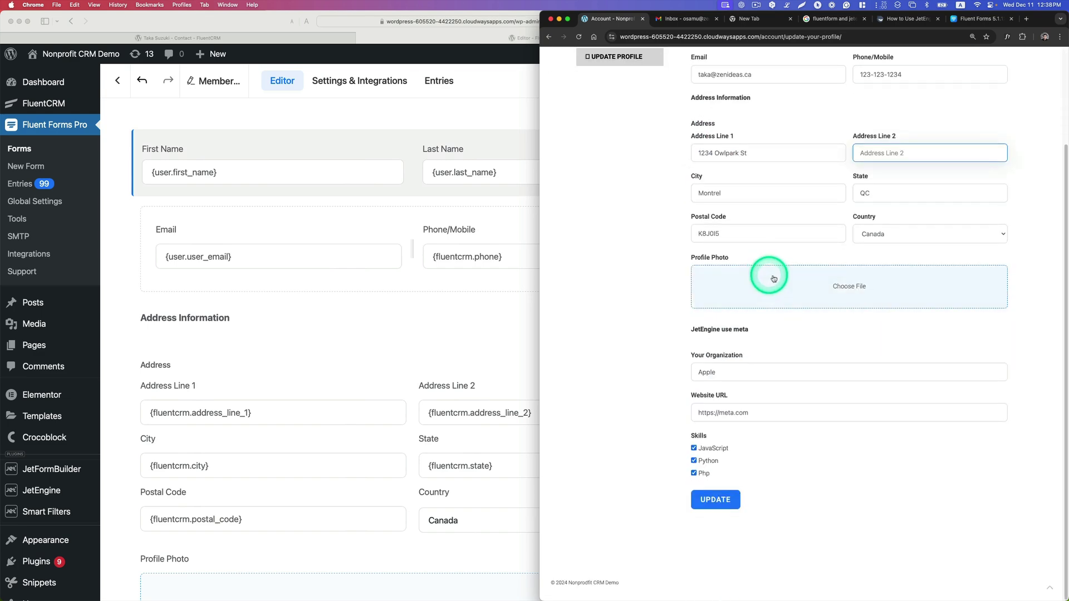
- Return to the form editor in Safari and review the input settings of the Your Organization, Website URL and Skills fields
{"action": "scroll", "coordinate": [778, 191], "scroll_direction": "up", "scroll_amount": 3}
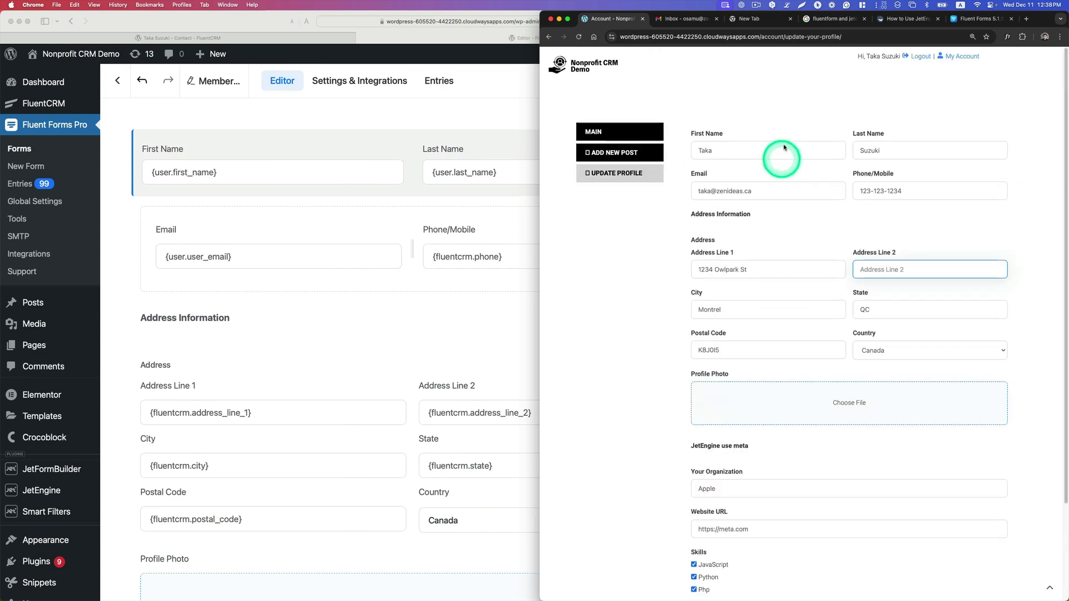
{"action": "left_click", "coordinate": [477, 222]}
{"action": "scroll", "coordinate": [477, 223], "scroll_direction": "down", "scroll_amount": 10}
{"action": "scroll", "coordinate": [477, 224], "scroll_direction": "down", "scroll_amount": 4}
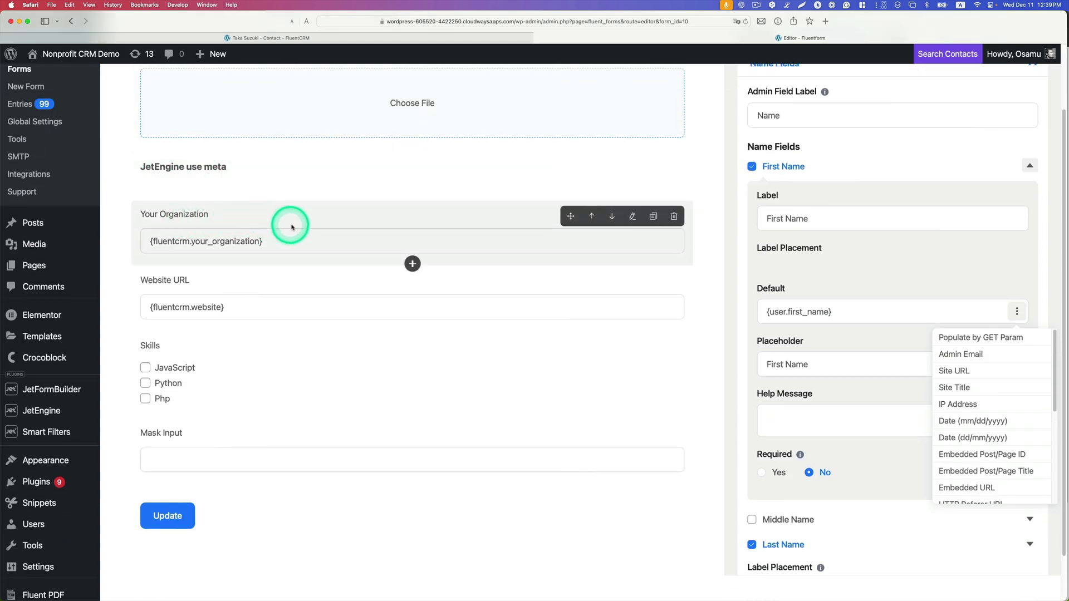
{"action": "left_click", "coordinate": [317, 226]}
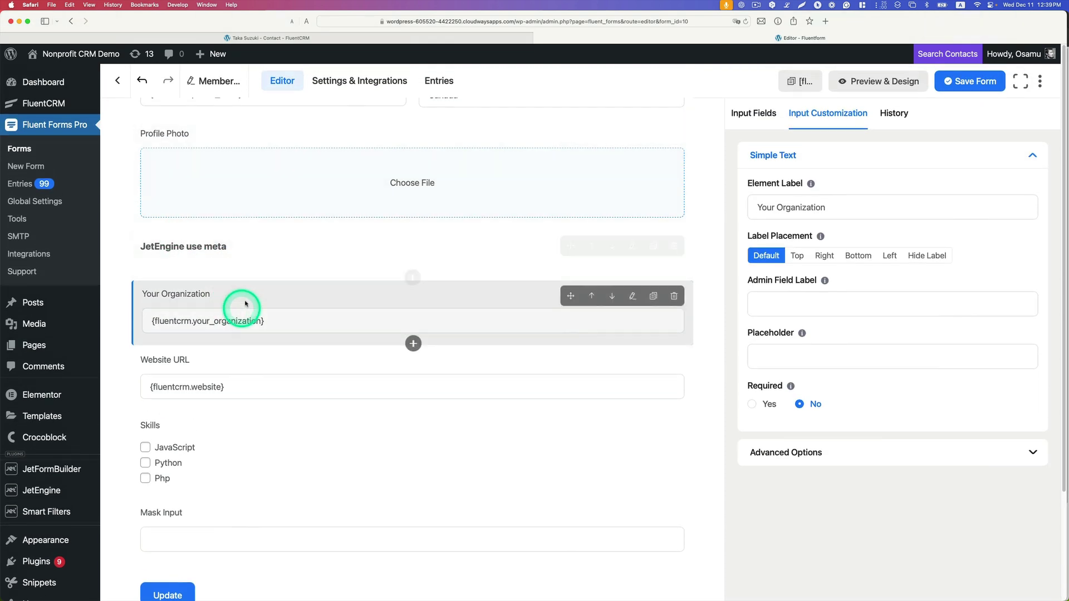
{"action": "left_click", "coordinate": [190, 369]}
{"action": "left_click", "coordinate": [211, 434]}
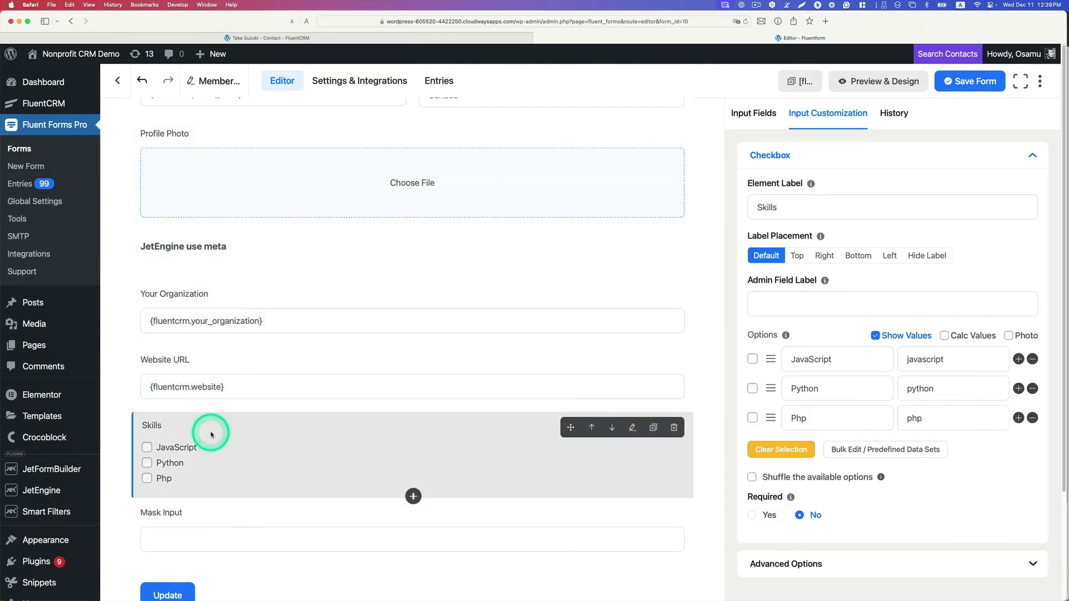
{"action": "scroll", "coordinate": [211, 433], "scroll_direction": "up", "scroll_amount": 3}
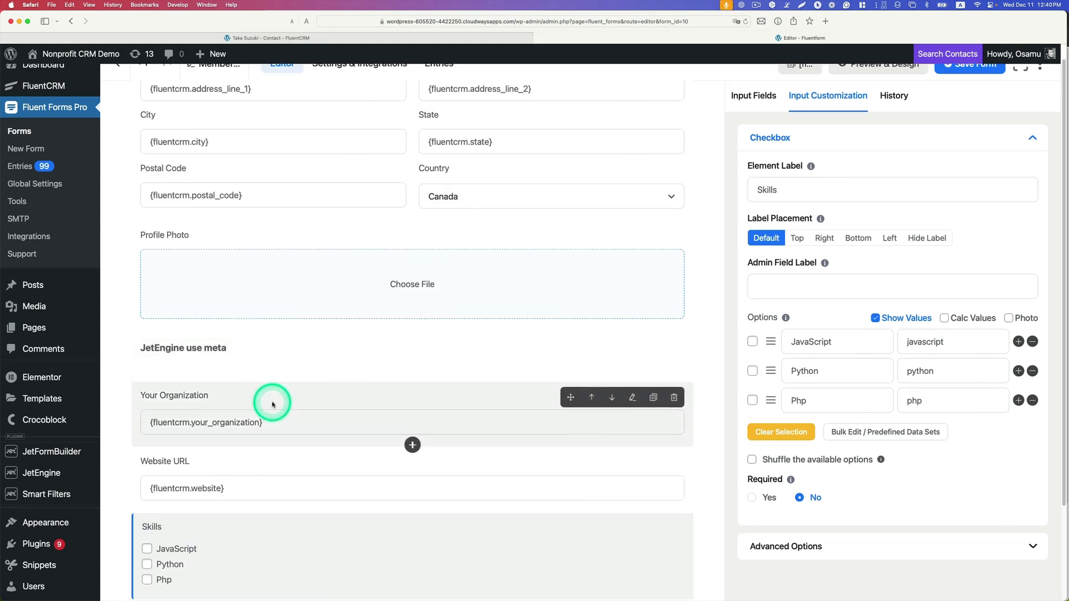
{"action": "scroll", "coordinate": [864, 262], "scroll_direction": "up", "scroll_amount": 1}
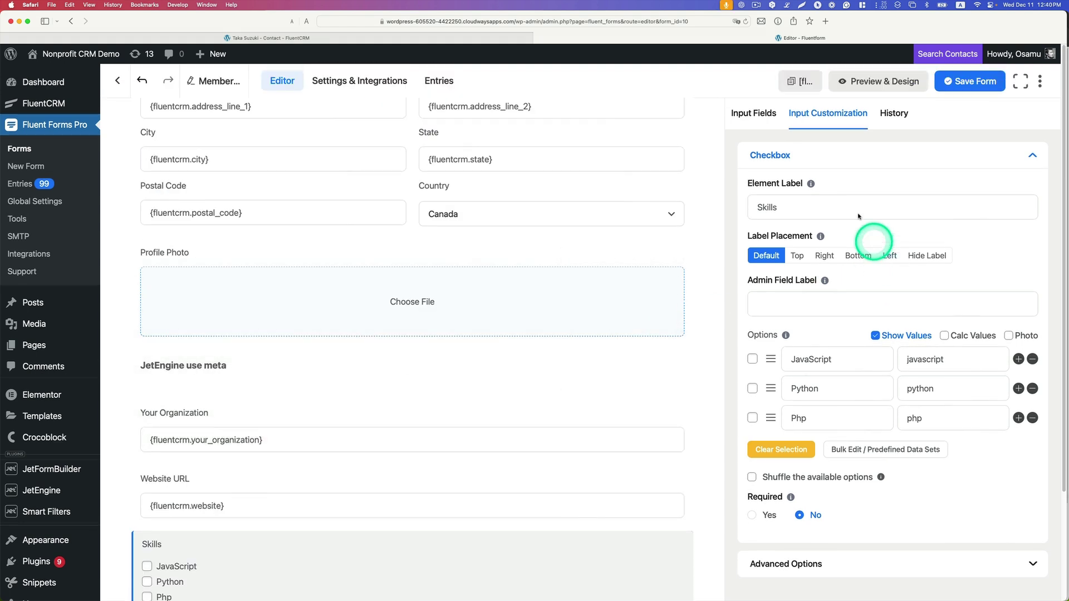
- Add a Simple Text field above Your Organization in the JetEngine use meta section and label it "Your organition"
{"action": "left_click", "coordinate": [763, 118]}
{"action": "scroll", "coordinate": [964, 261], "scroll_direction": "down", "scroll_amount": 1}
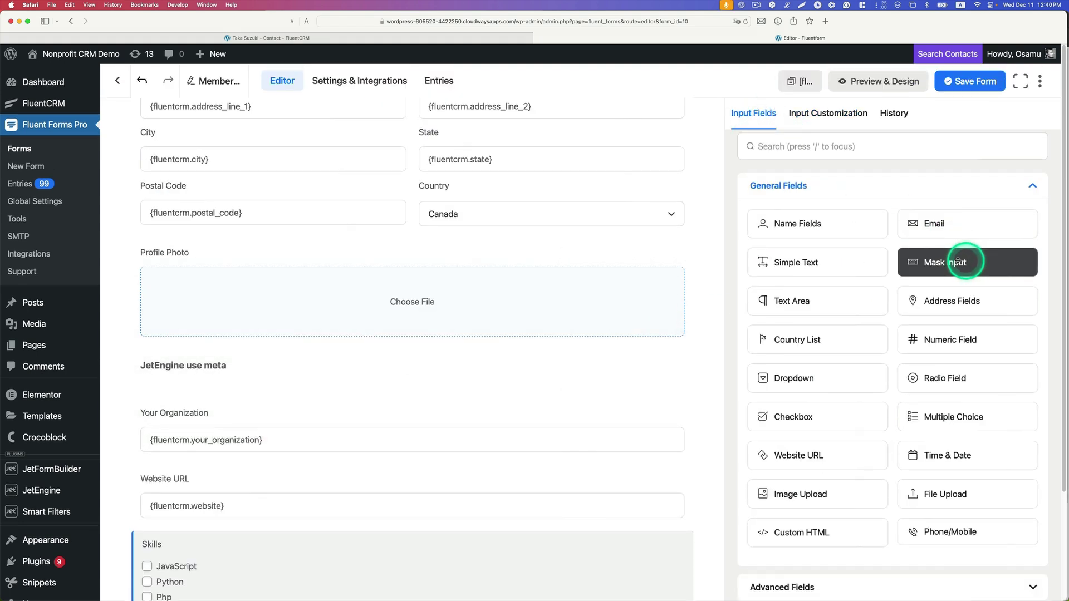
{"action": "left_click_drag", "start_coordinate": [805, 265], "coordinate": [245, 429]}
{"action": "left_click", "coordinate": [202, 418]}
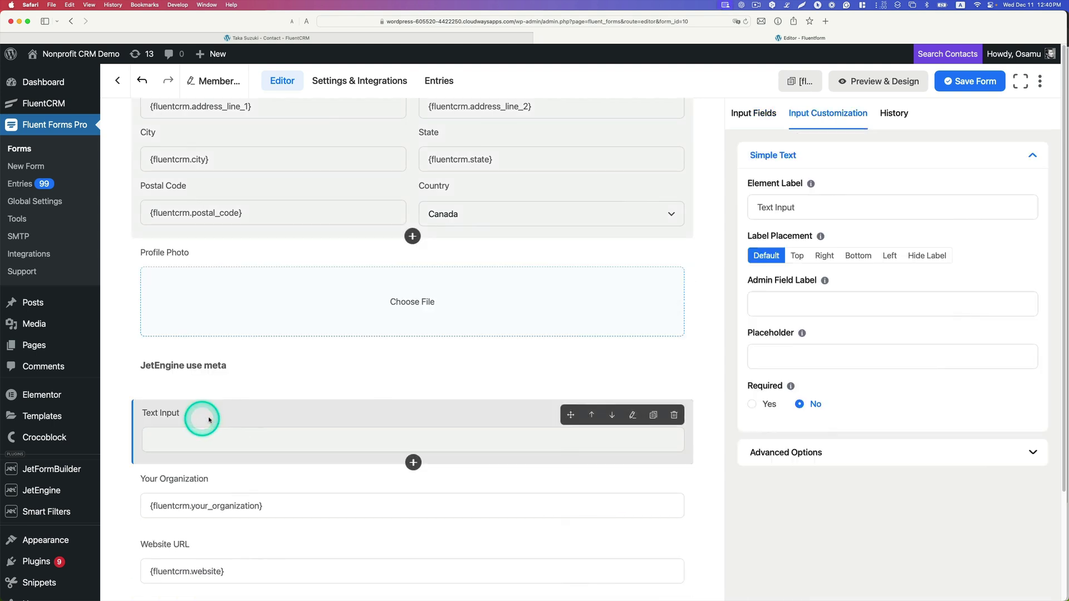
{"action": "left_click", "coordinate": [796, 207]}
{"action": "left_click_drag", "start_coordinate": [794, 206], "coordinate": [751, 198]}
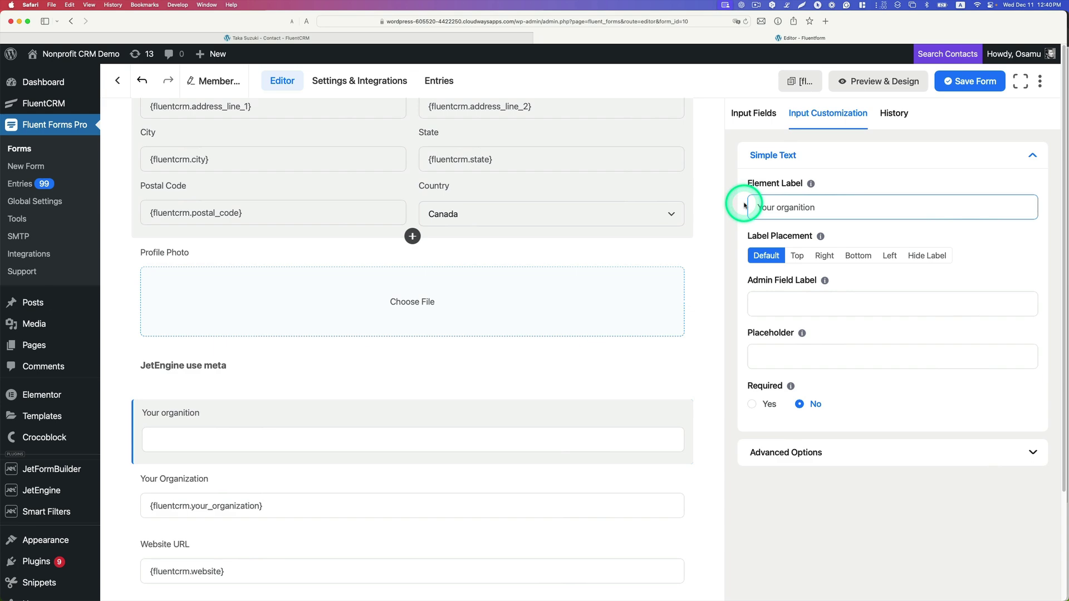
- Delete the "Your organition" text field and try to bring Website URL and Checkbox fields into the form
{"action": "left_click", "coordinate": [668, 417]}
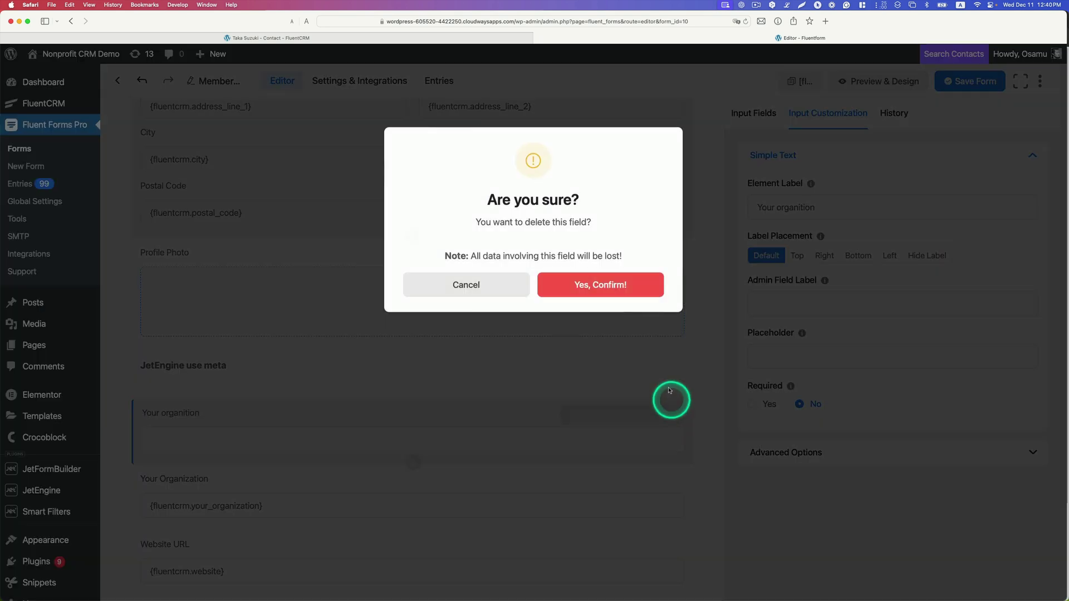
{"action": "left_click", "coordinate": [630, 296]}
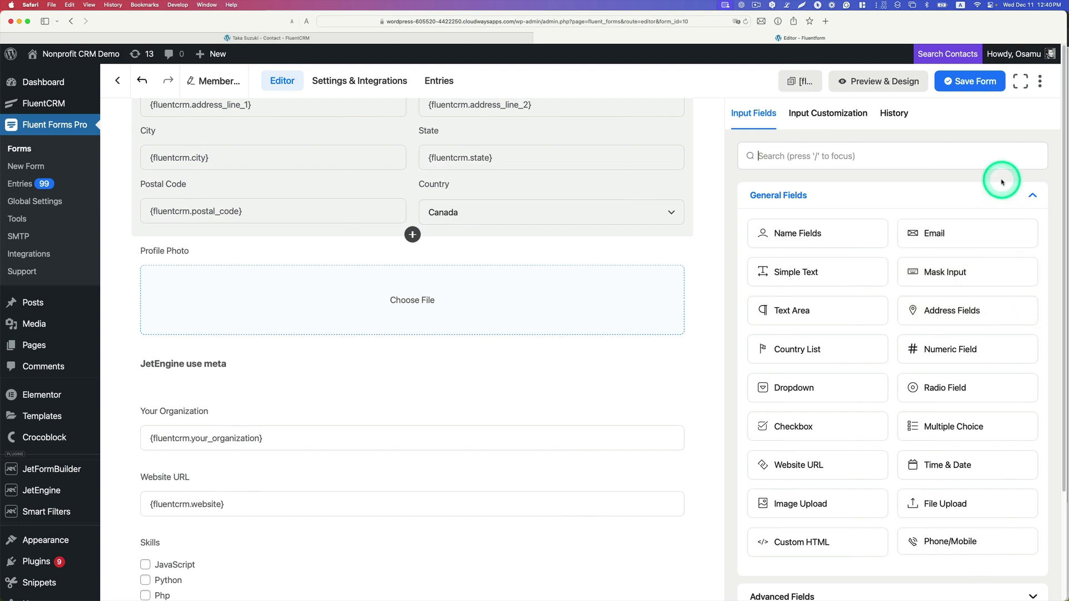
{"action": "left_click_drag", "start_coordinate": [801, 466], "coordinate": [888, 360]}
{"action": "left_click_drag", "start_coordinate": [791, 356], "coordinate": [609, 435]}
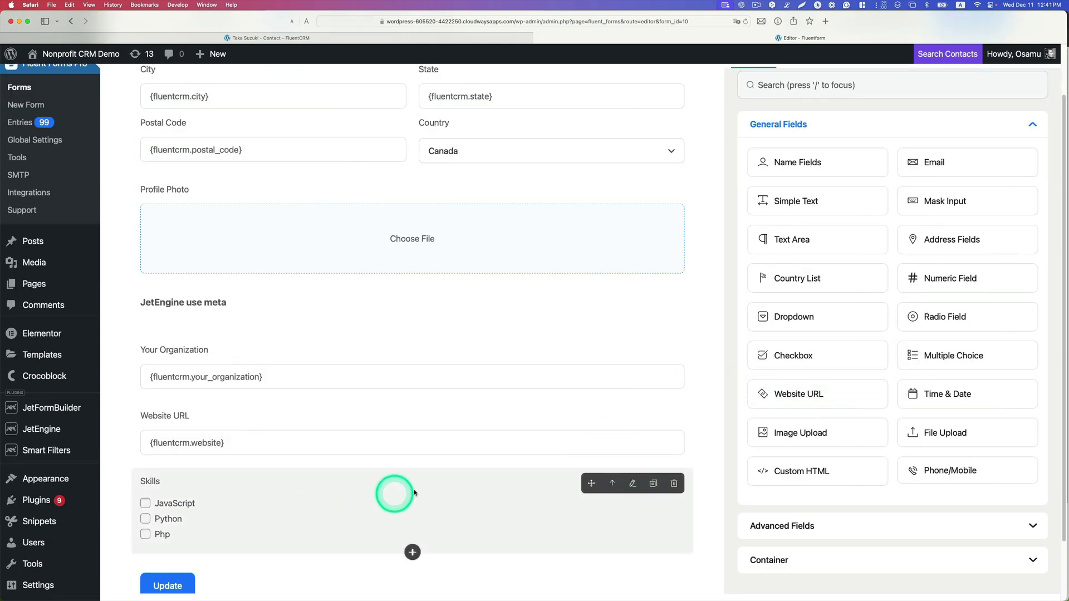
- Review the option labels and values of the Skills checkbox field, and try out its Required setting, ending on No
{"action": "left_click", "coordinate": [352, 508]}
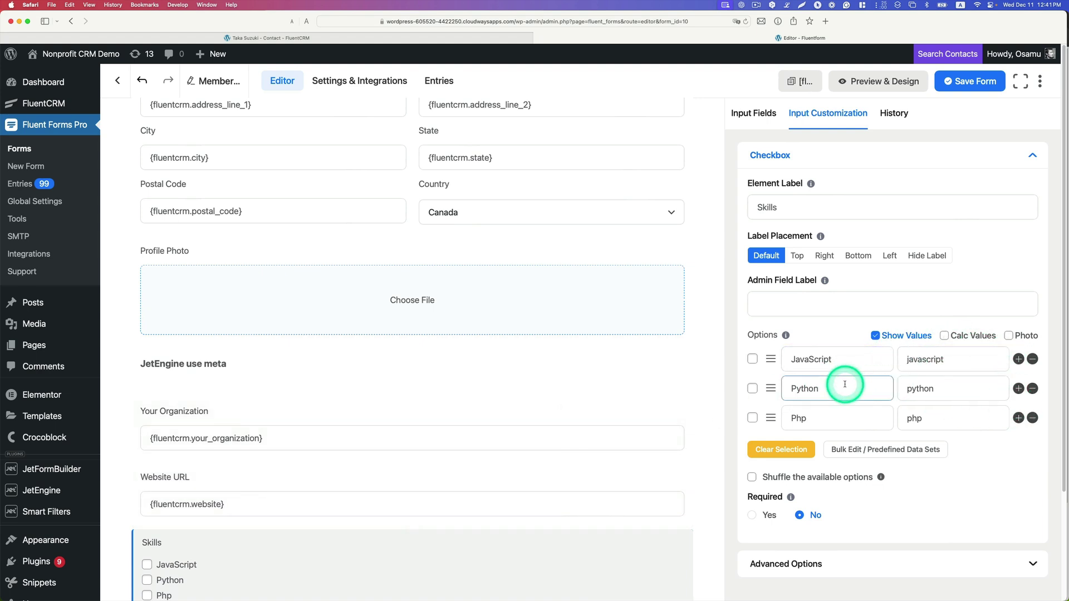
{"action": "left_click", "coordinate": [932, 361]}
{"action": "left_click", "coordinate": [932, 391]}
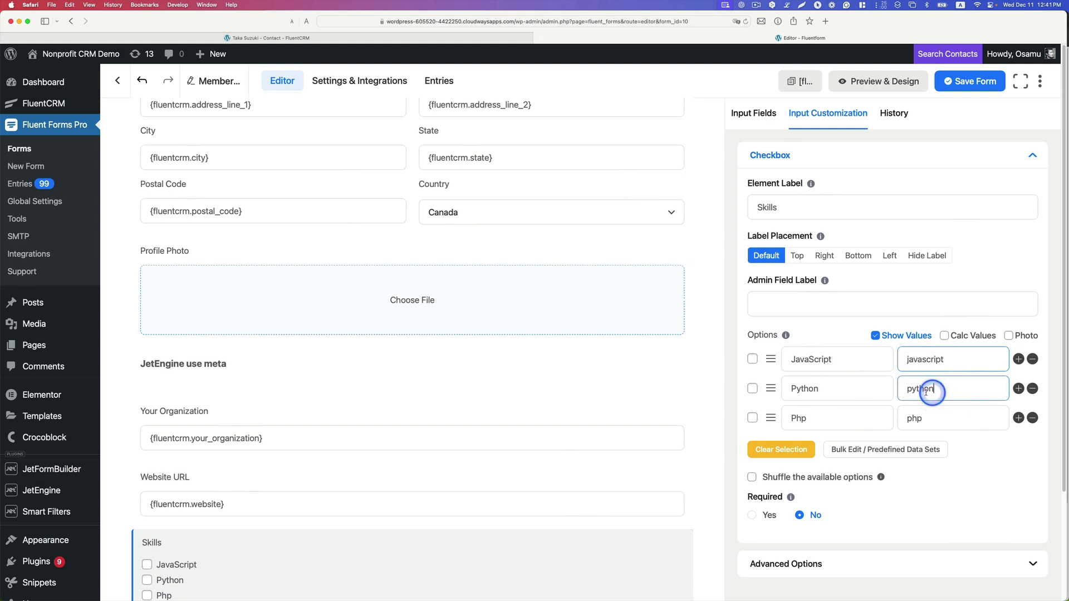
{"action": "scroll", "coordinate": [891, 501], "scroll_direction": "down", "scroll_amount": 2}
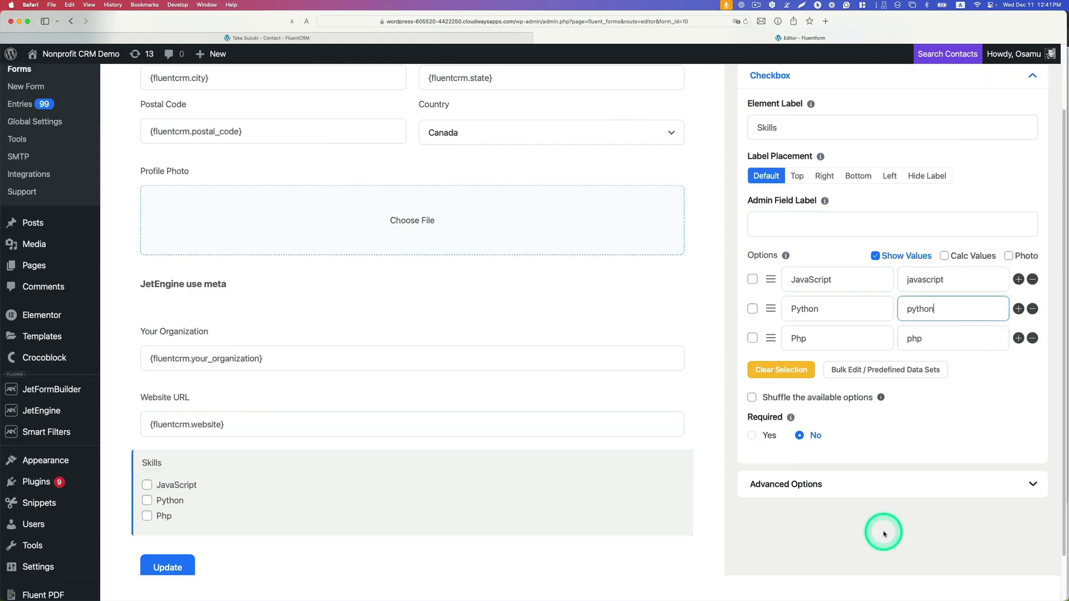
{"action": "left_click", "coordinate": [753, 436]}
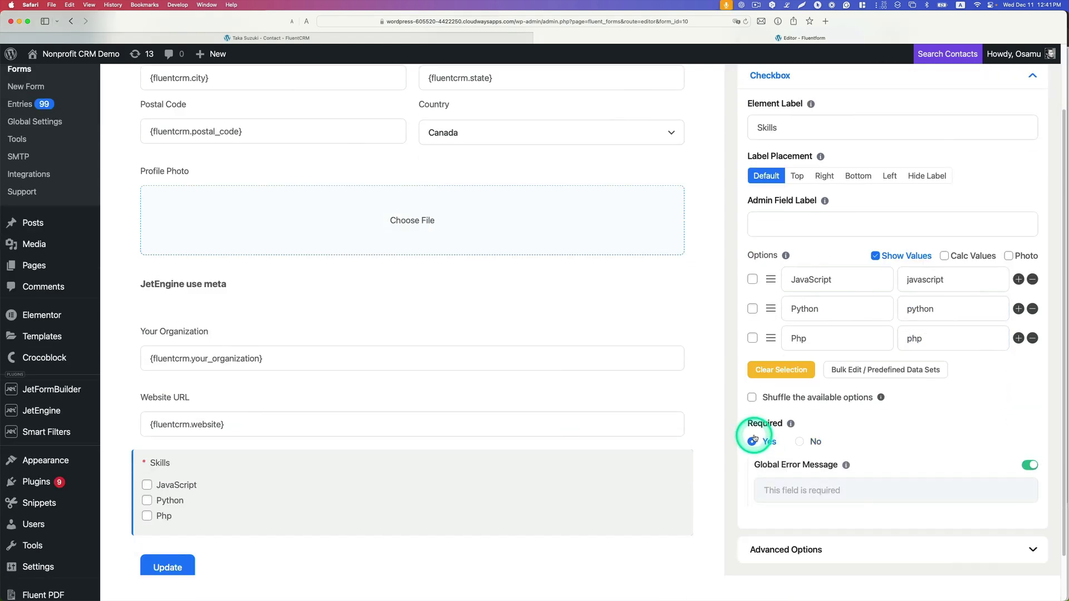
{"action": "left_click", "coordinate": [800, 442]}
{"action": "scroll", "coordinate": [238, 532], "scroll_direction": "up", "scroll_amount": 2}
{"action": "scroll", "coordinate": [239, 532], "scroll_direction": "down", "scroll_amount": 2}
- Check the form's name, contact and address fields once more and save the form
{"action": "scroll", "coordinate": [480, 323], "scroll_direction": "up", "scroll_amount": 7}
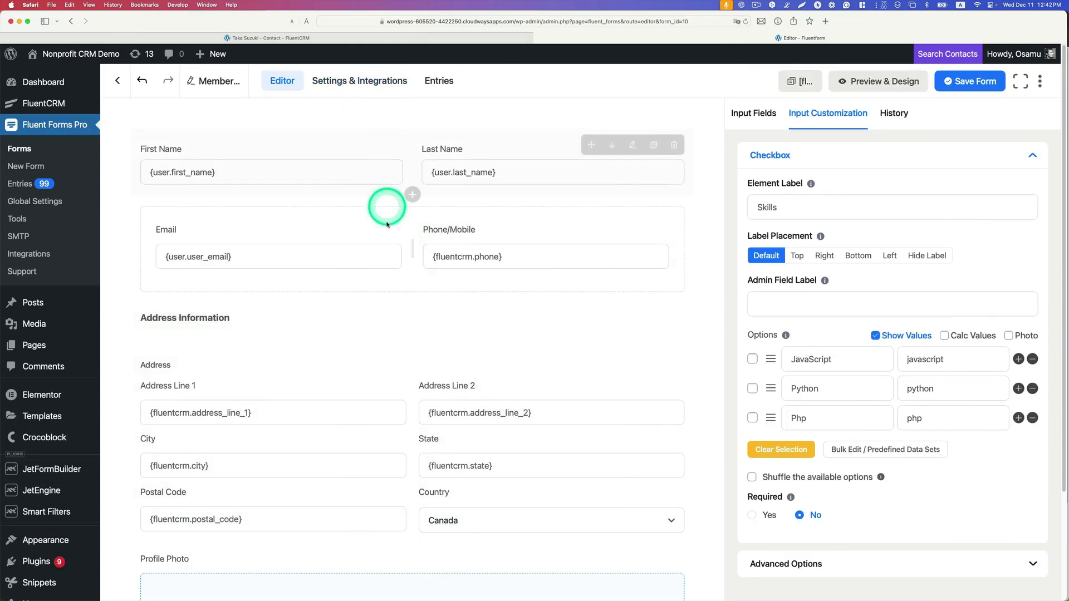
{"action": "scroll", "coordinate": [387, 231], "scroll_direction": "down", "scroll_amount": 1}
{"action": "mouse_move", "coordinate": [60, 105]}
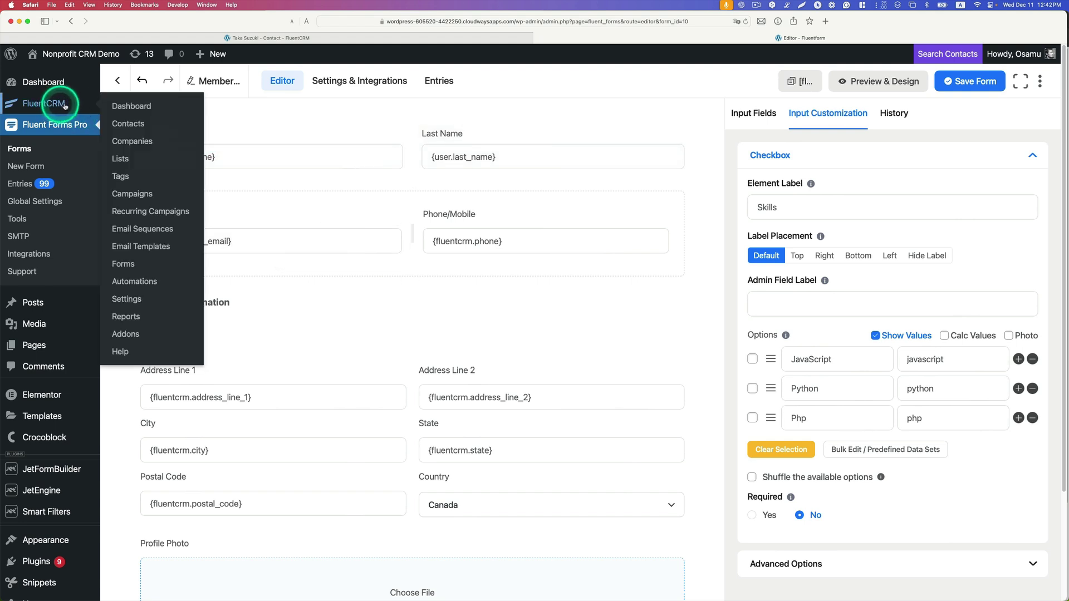
{"action": "left_click", "coordinate": [956, 84]}
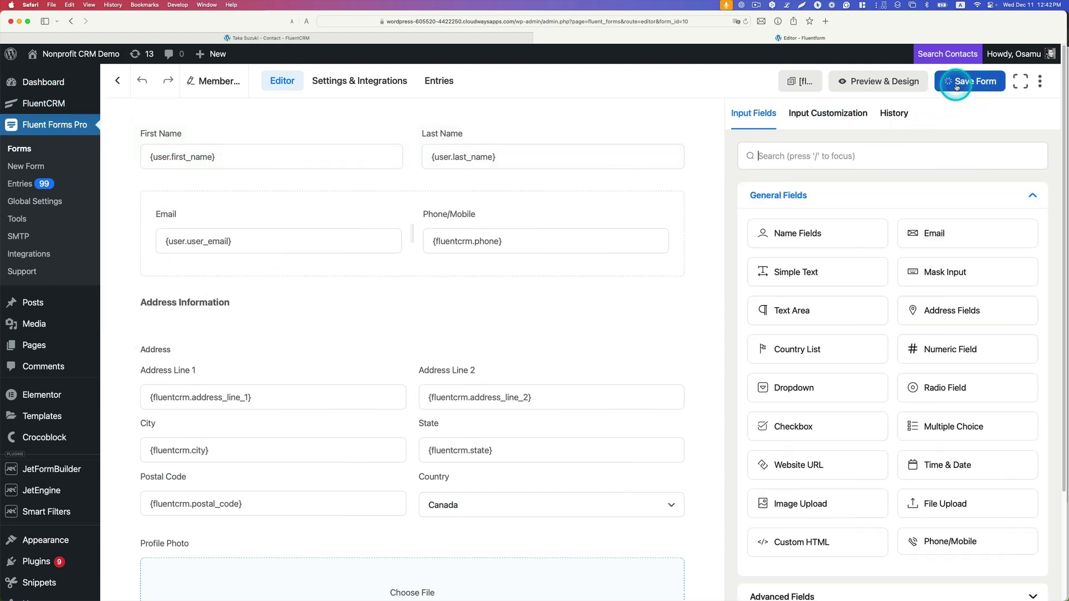
- Open the Custom Contact Fields page in FluentCRM's settings
{"action": "mouse_move", "coordinate": [43, 106]}
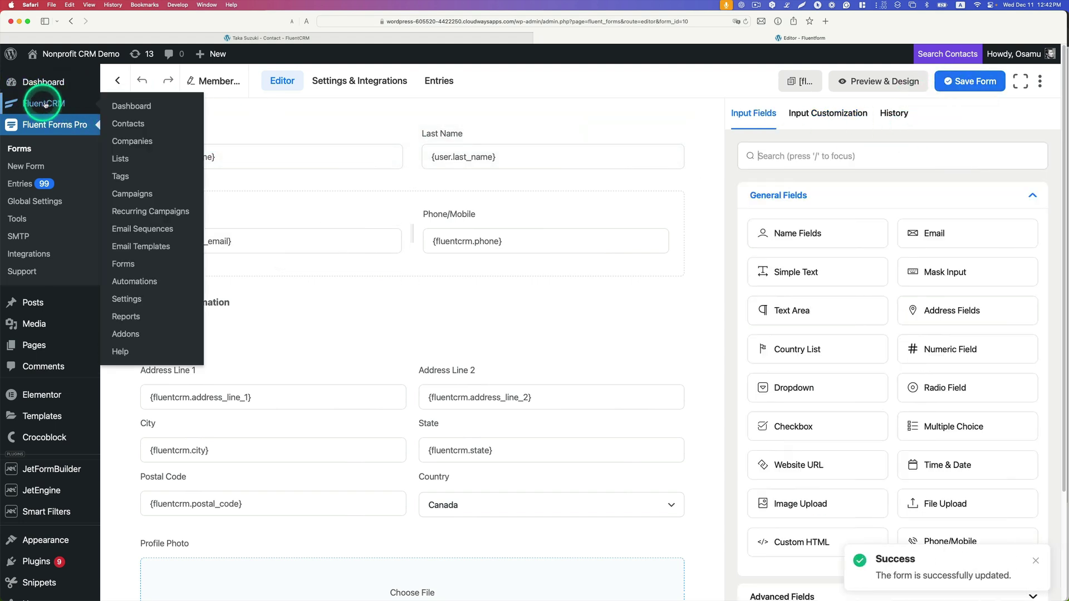
{"action": "scroll", "coordinate": [305, 349], "scroll_direction": "down", "scroll_amount": 6}
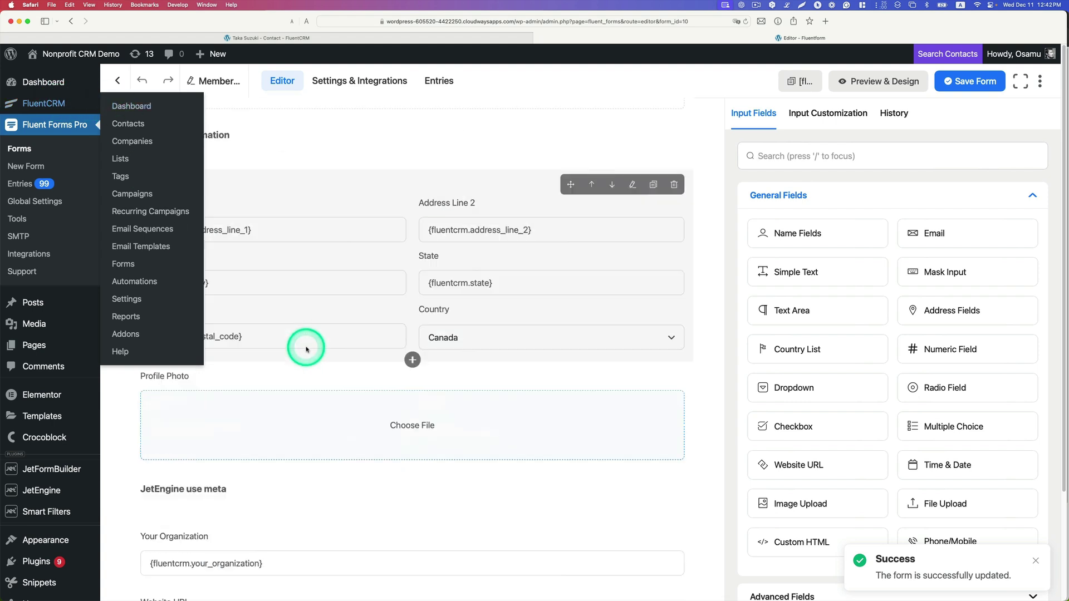
{"action": "scroll", "coordinate": [221, 365], "scroll_direction": "up", "scroll_amount": 6}
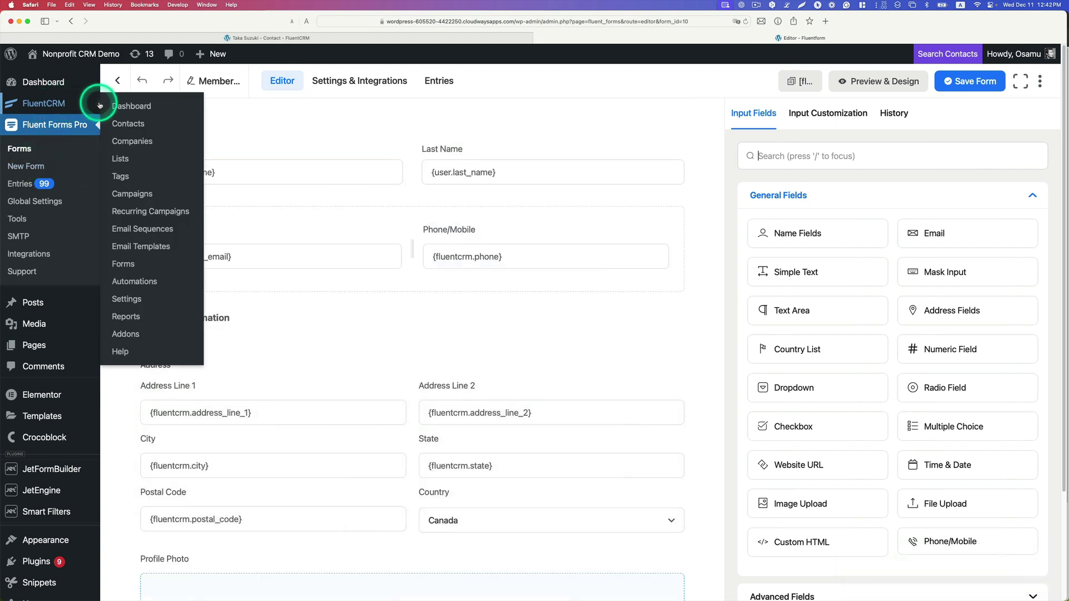
{"action": "left_click", "coordinate": [143, 301]}
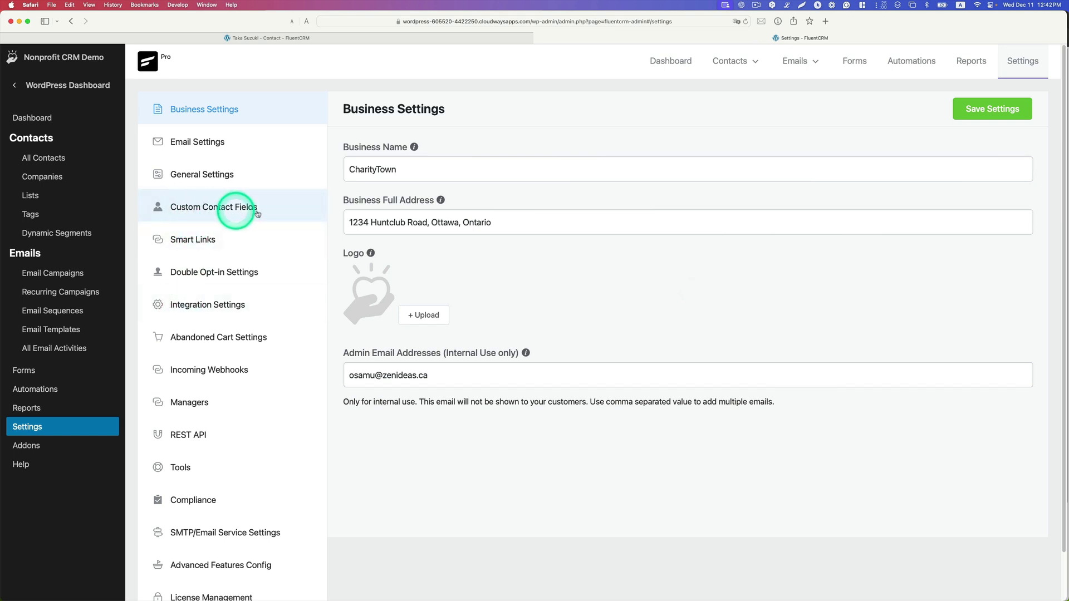
{"action": "left_click", "coordinate": [200, 211]}
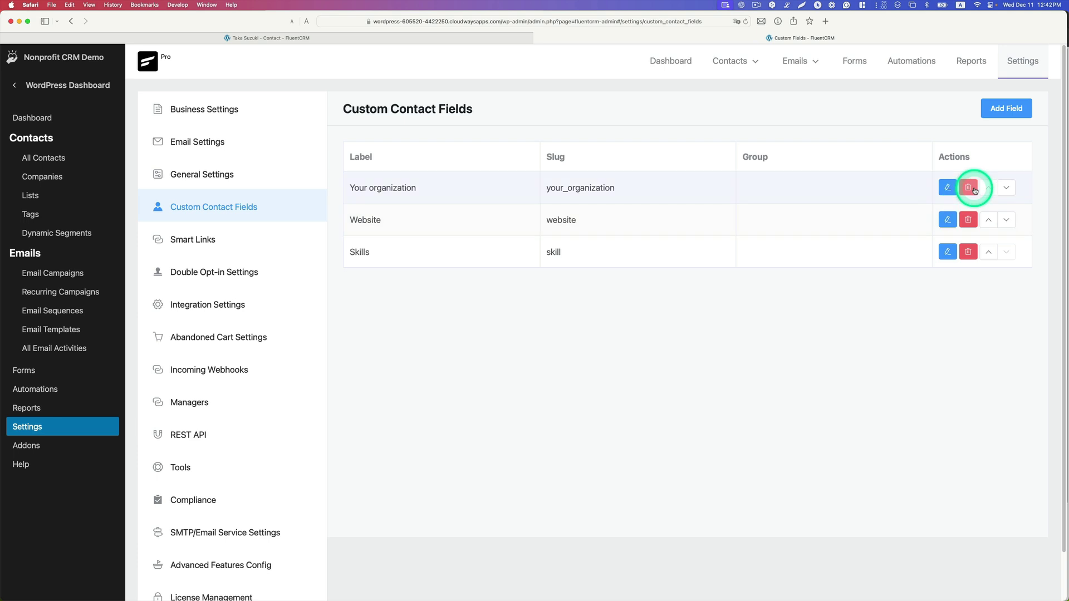
- Look at the form for adding a custom contact field, and review the type, label and slug of Your organization
{"action": "left_click", "coordinate": [1000, 109]}
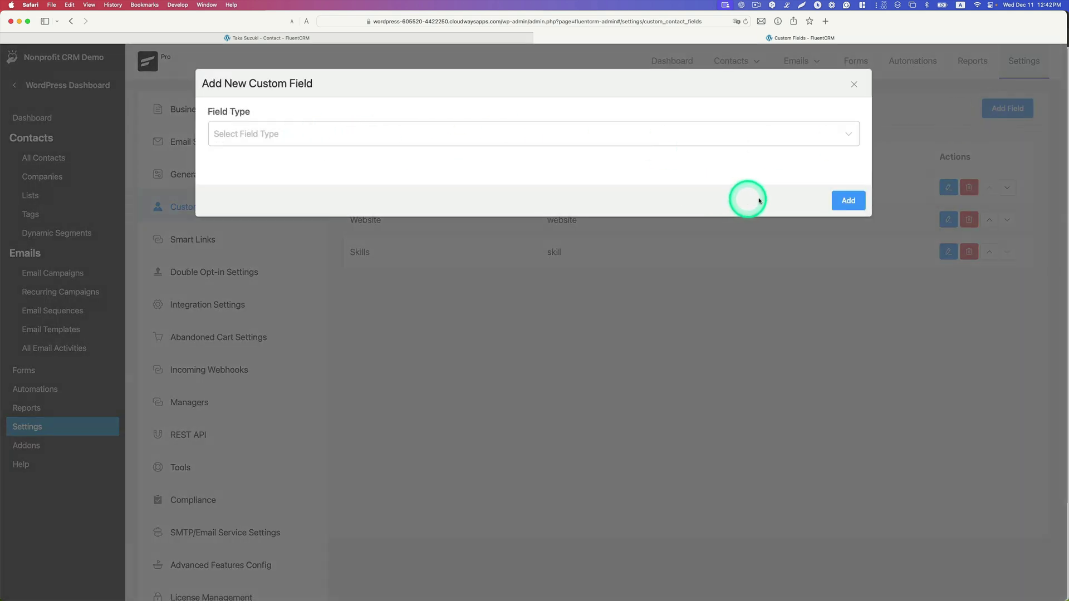
{"action": "left_click", "coordinate": [852, 86]}
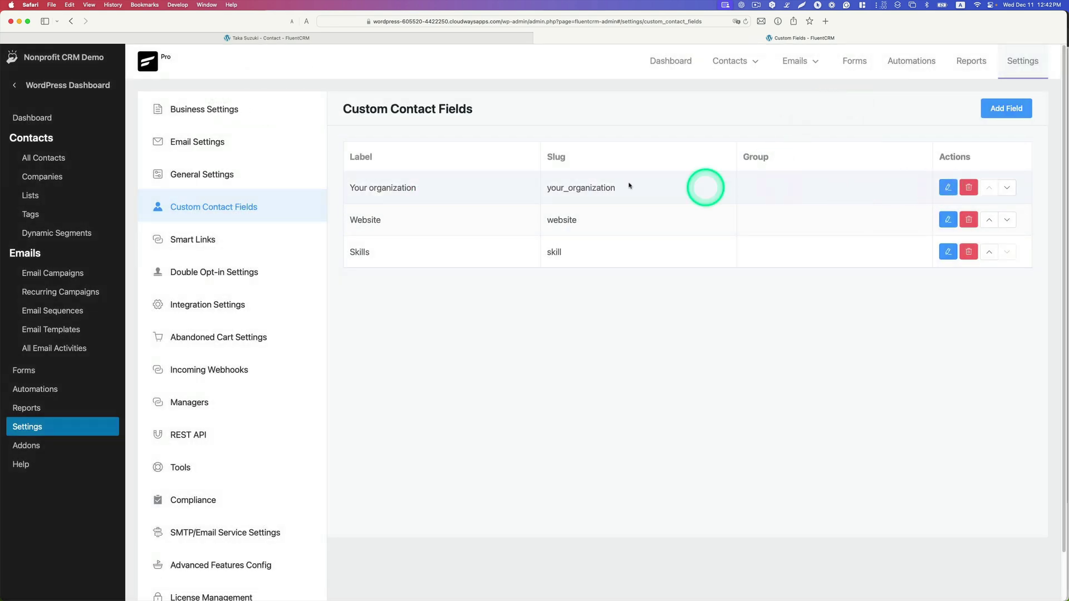
{"action": "left_click", "coordinate": [947, 188]}
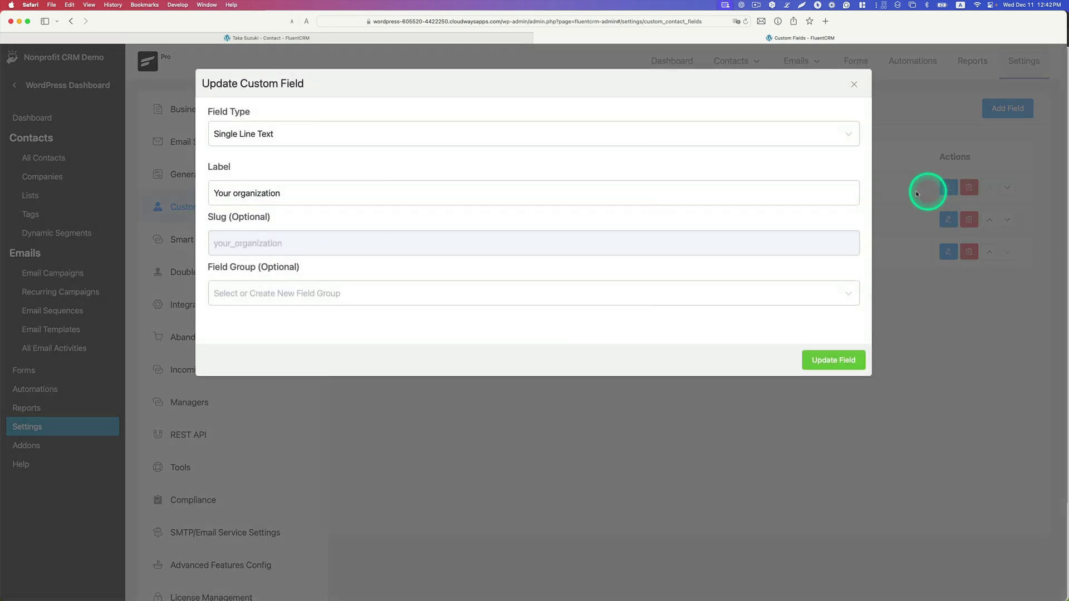
{"action": "left_click_drag", "start_coordinate": [280, 244], "coordinate": [172, 246]}
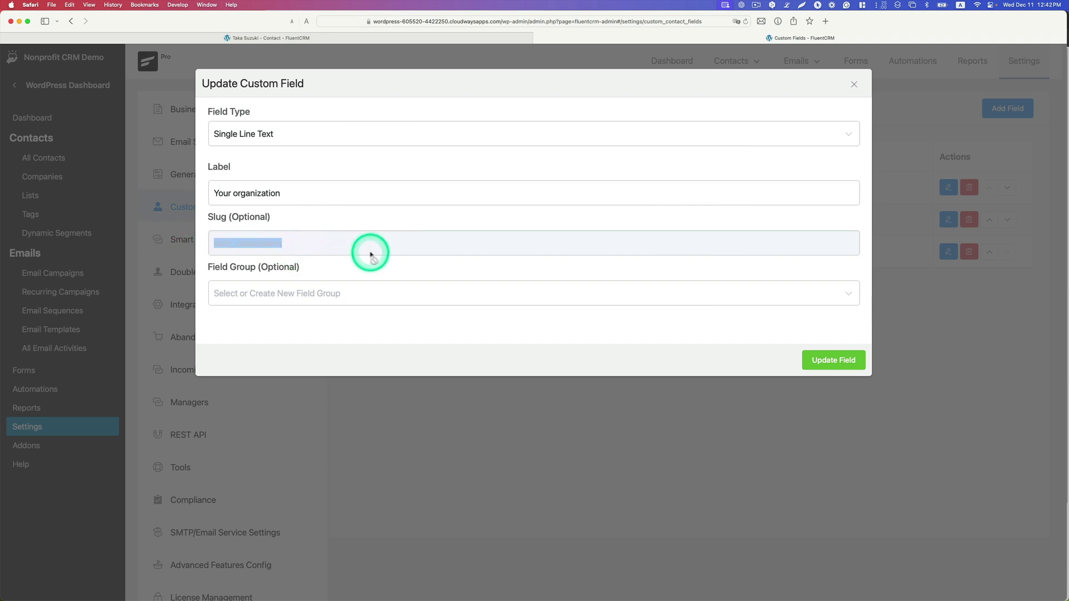
{"action": "key", "text": "Escape"}
- Examine the Skills custom contact field's available field types, label, slug and value options, and update the field without changes
{"action": "left_click", "coordinate": [946, 252]}
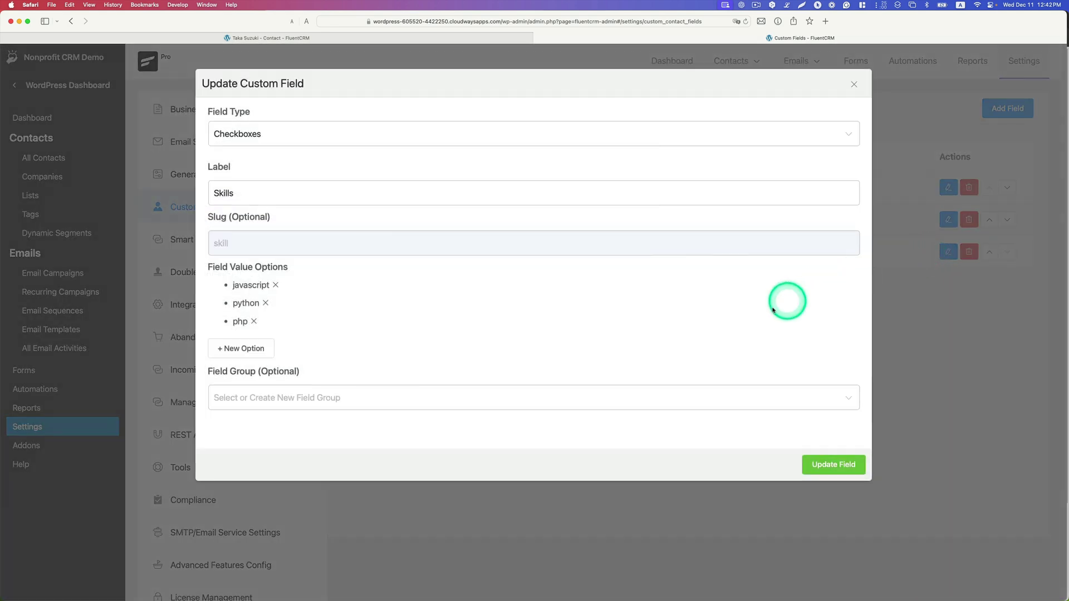
{"action": "left_click", "coordinate": [287, 135]}
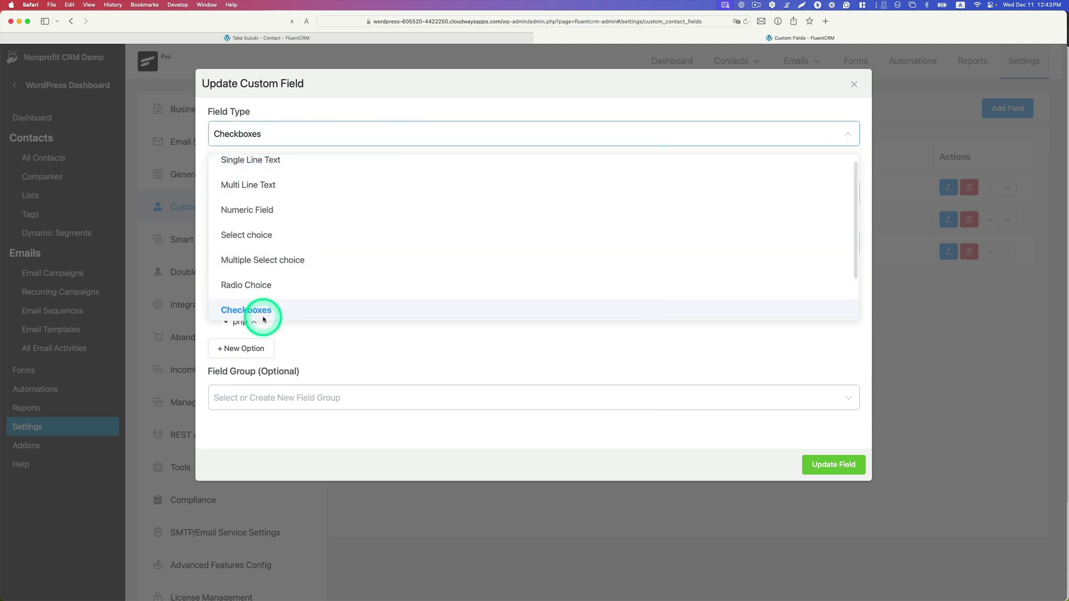
{"action": "scroll", "coordinate": [281, 256], "scroll_direction": "up", "scroll_amount": 1}
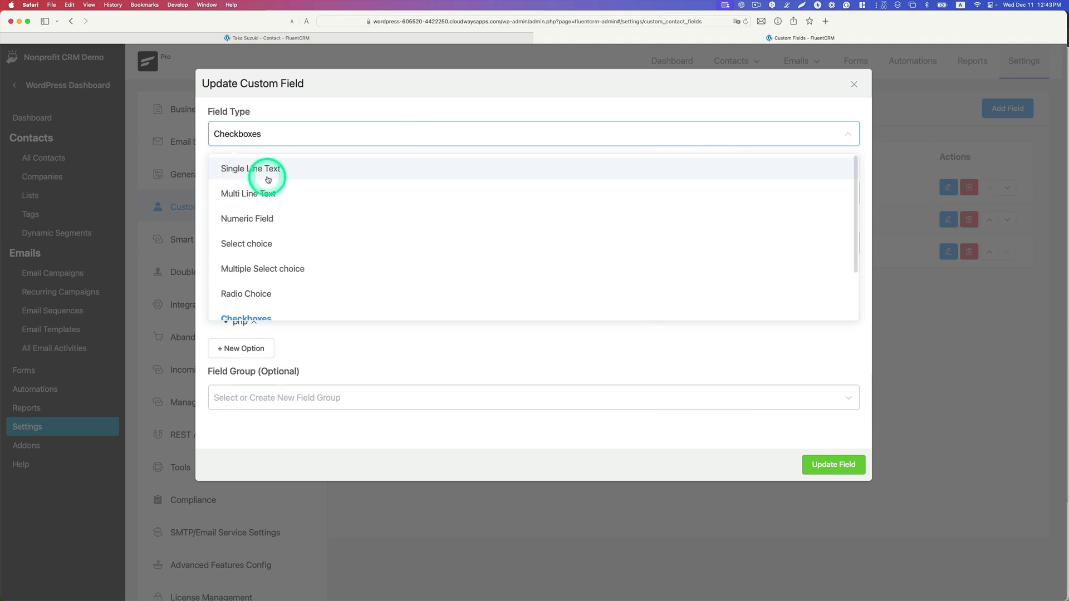
{"action": "left_click", "coordinate": [276, 137]}
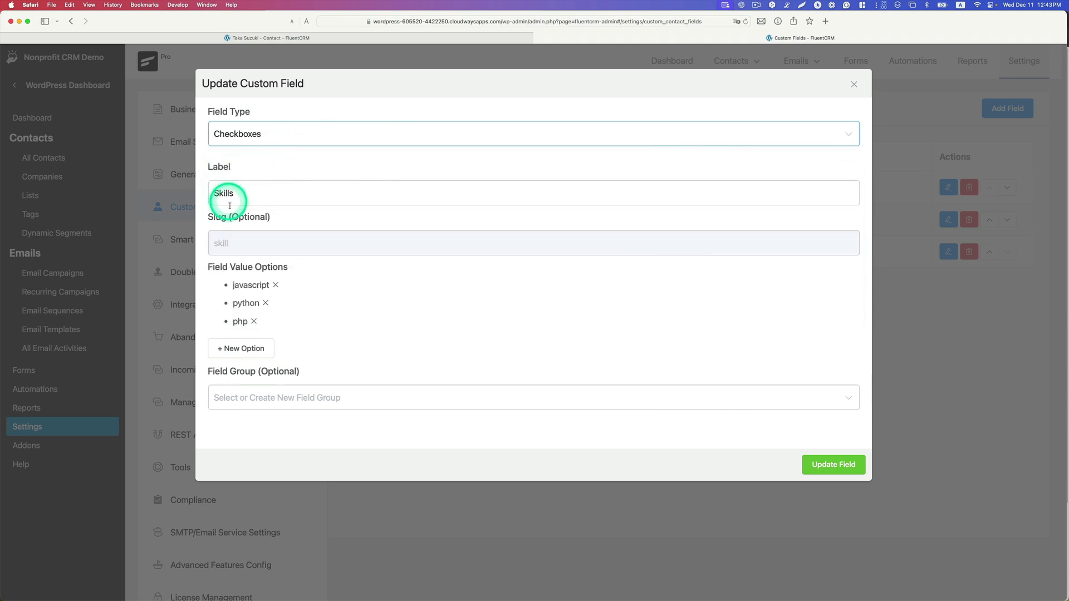
{"action": "left_click", "coordinate": [246, 194]}
{"action": "left_click", "coordinate": [395, 299]}
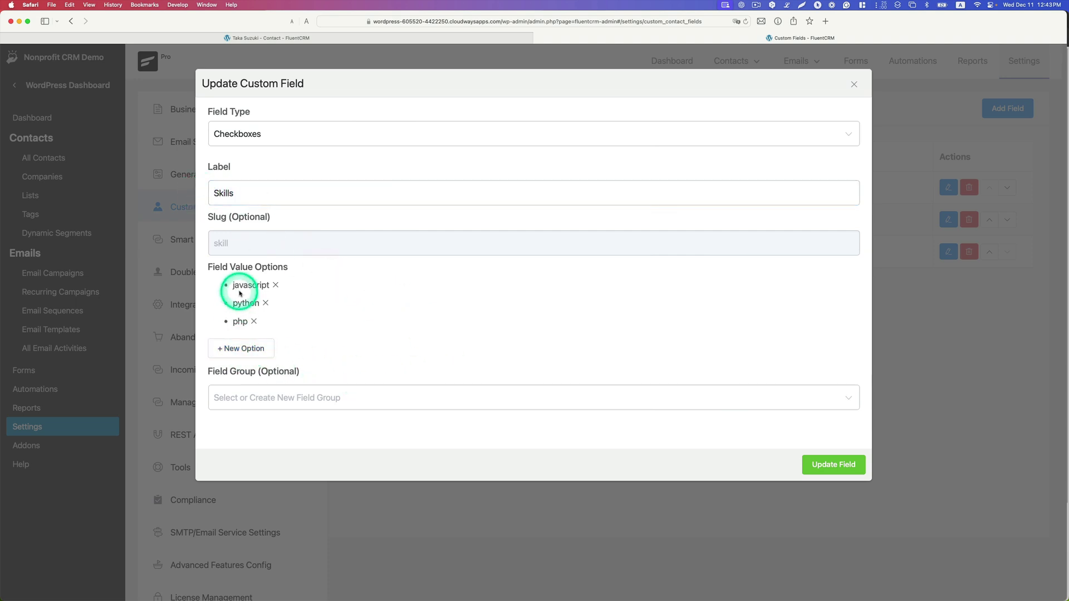
{"action": "left_click", "coordinate": [833, 465]}
- Open the FluentCRM contact tagged New Lead, CRM and Qualified lead, and review the custom profile fields for organization, website and skills
{"action": "left_click", "coordinate": [79, 155]}
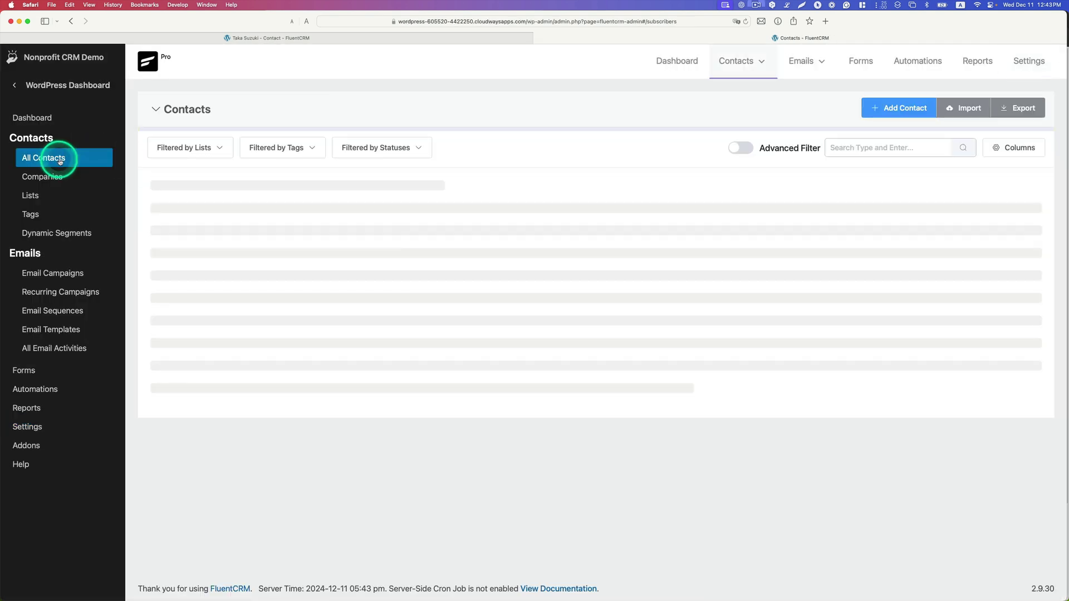
{"action": "scroll", "coordinate": [378, 299], "scroll_direction": "down", "scroll_amount": 10}
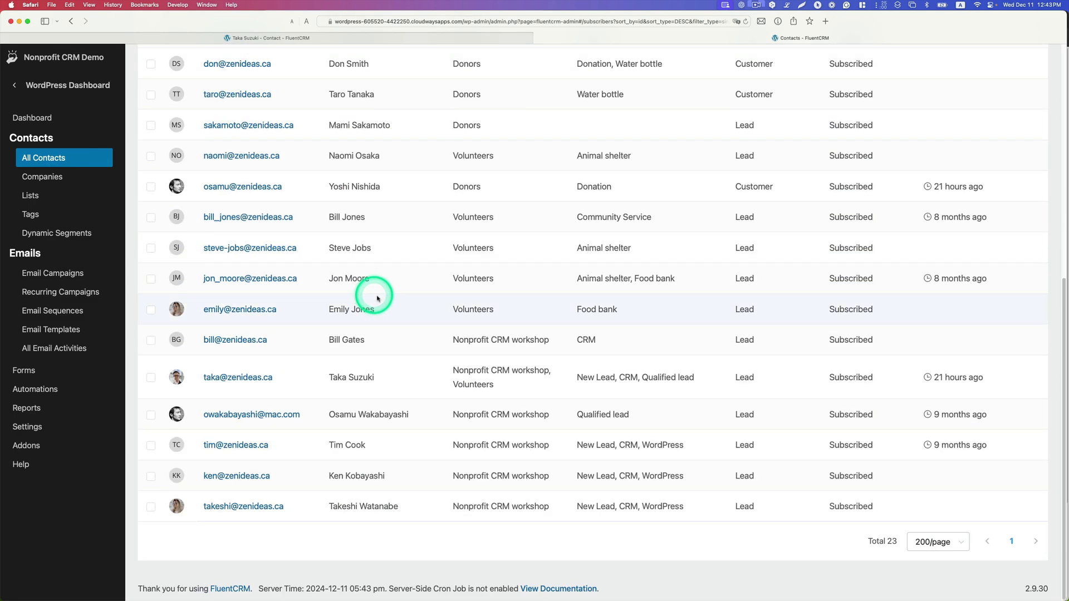
{"action": "left_click", "coordinate": [259, 380]}
{"action": "scroll", "coordinate": [458, 478], "scroll_direction": "down", "scroll_amount": 4}
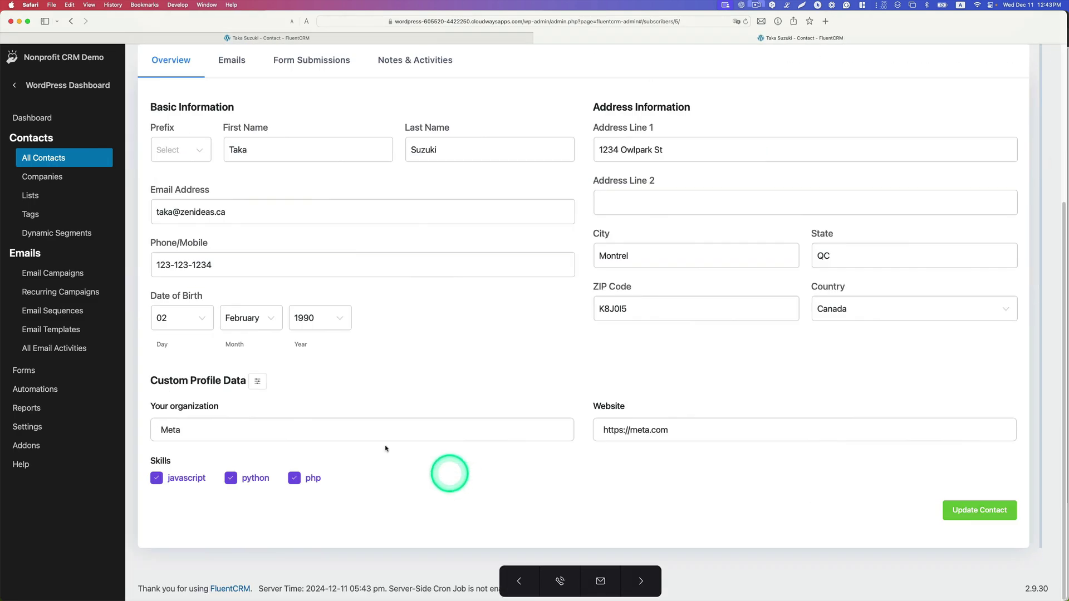
{"action": "left_click", "coordinate": [465, 437]}
{"action": "left_click", "coordinate": [651, 430]}
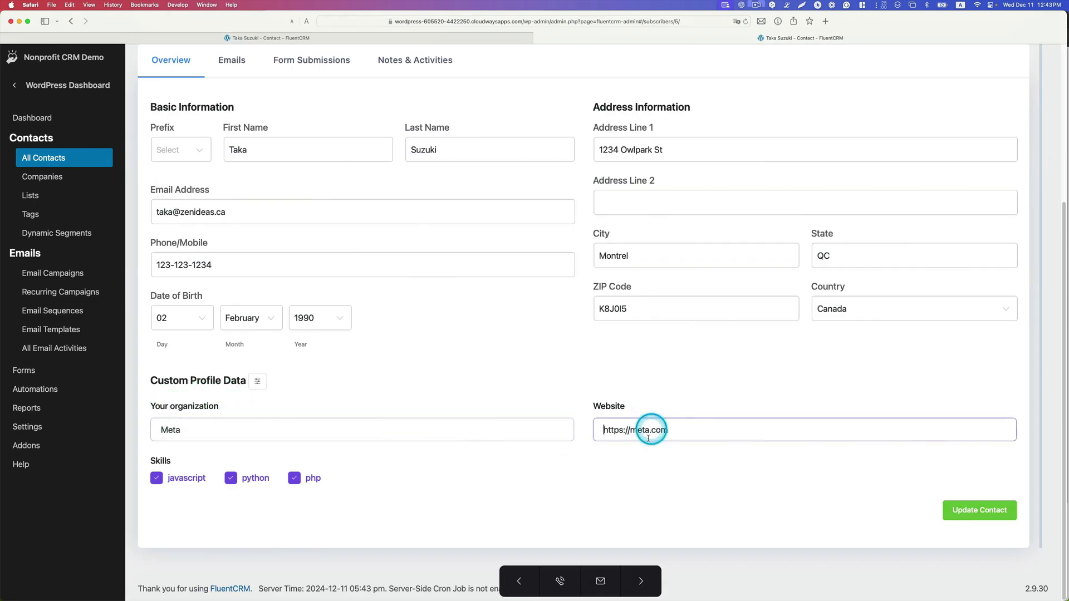
{"action": "left_click", "coordinate": [855, 484]}
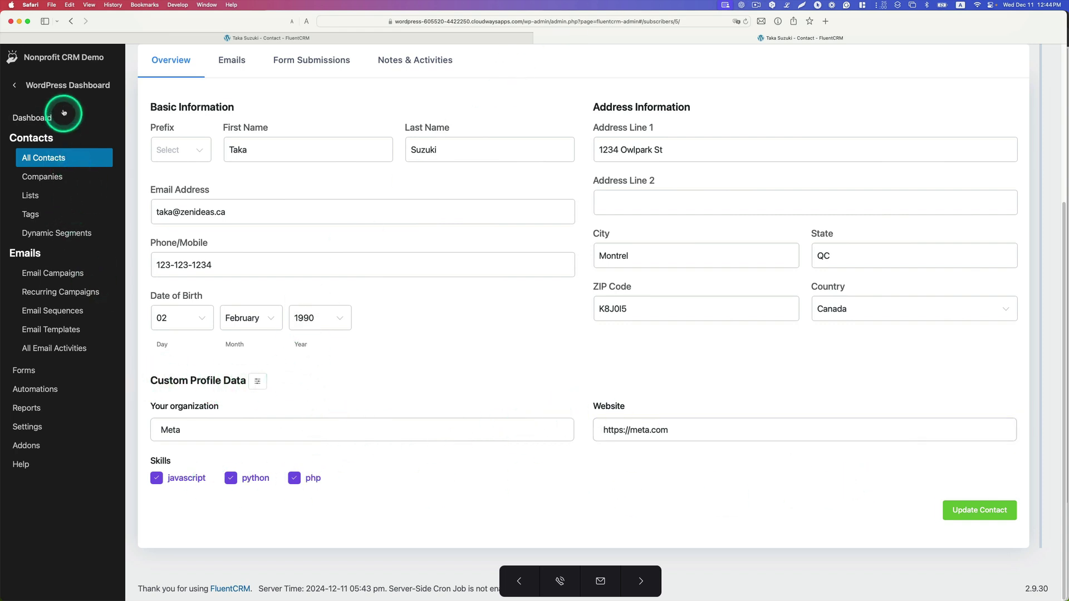
- Open the Member profile update form in the Fluent Forms editor and review its address, profile photo and organization fields
{"action": "mouse_move", "coordinate": [70, 89]}
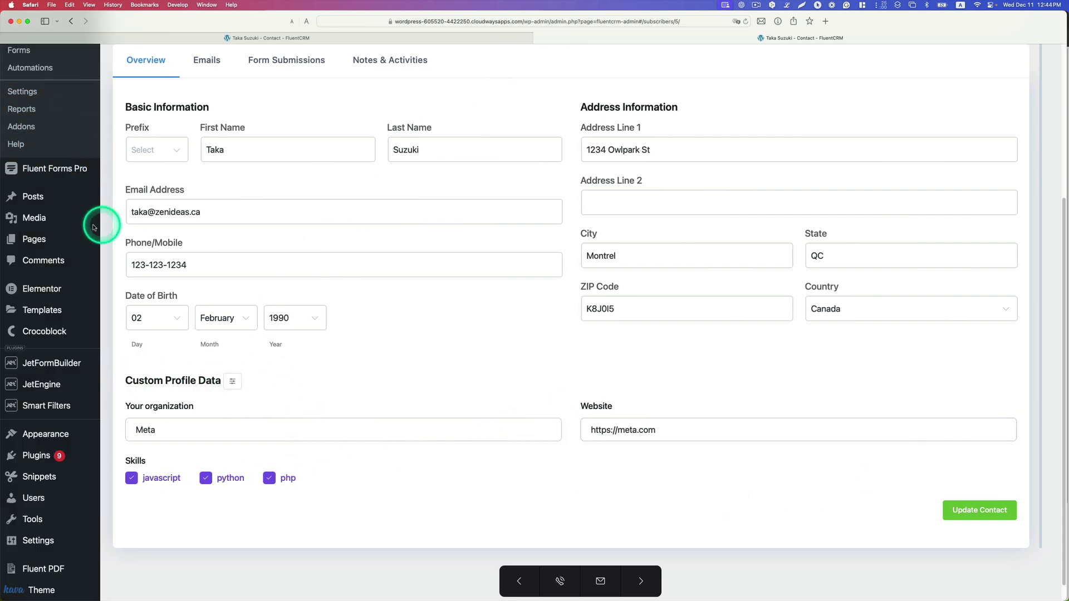
{"action": "left_click", "coordinate": [86, 170]}
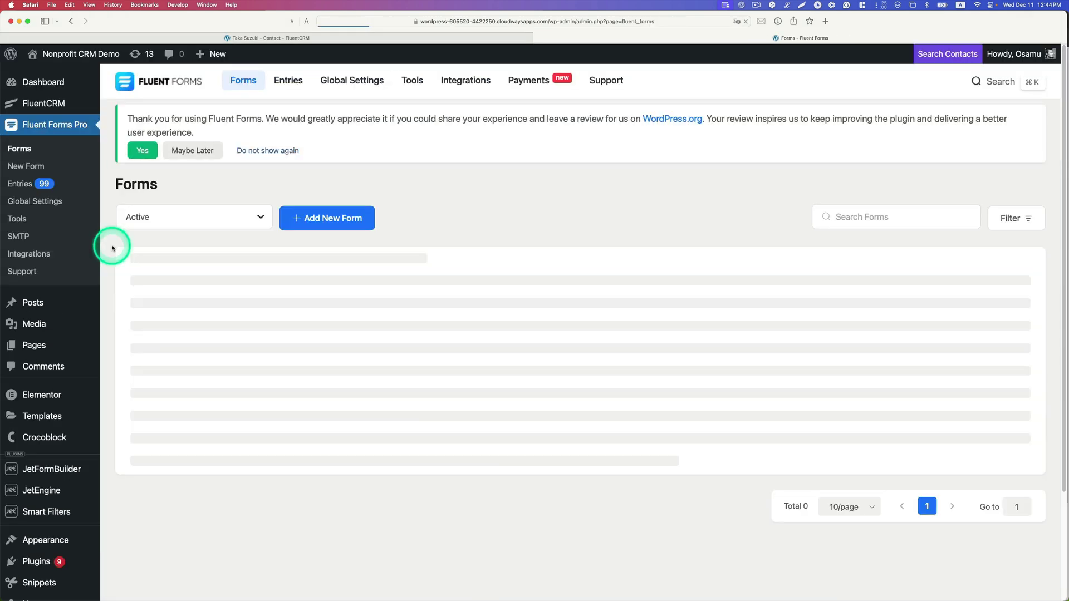
{"action": "scroll", "coordinate": [293, 396], "scroll_direction": "down", "scroll_amount": 3}
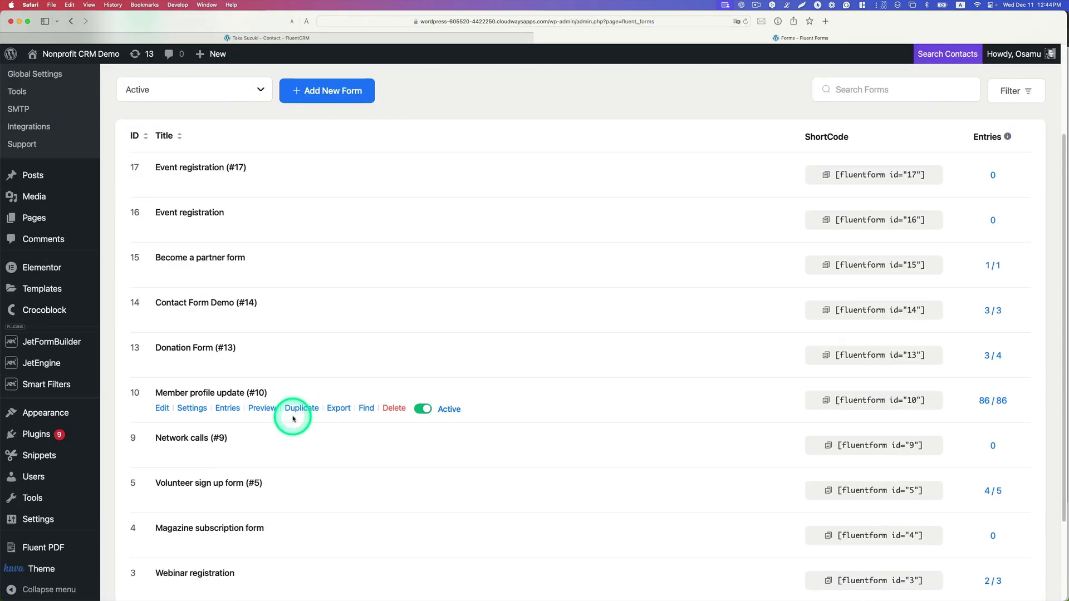
{"action": "left_click", "coordinate": [162, 410]}
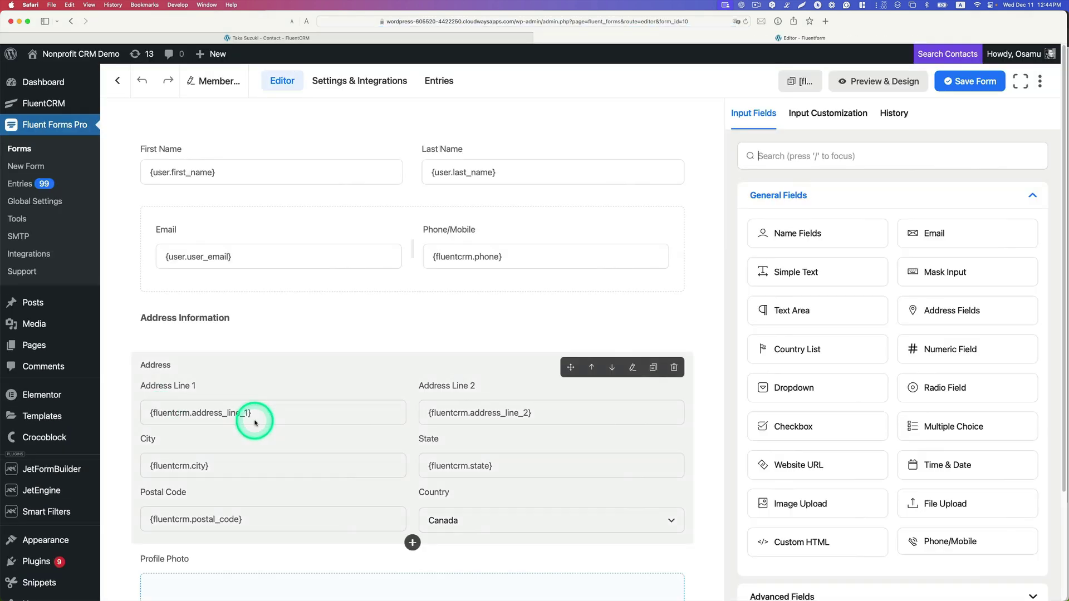
{"action": "scroll", "coordinate": [290, 412], "scroll_direction": "down", "scroll_amount": 5}
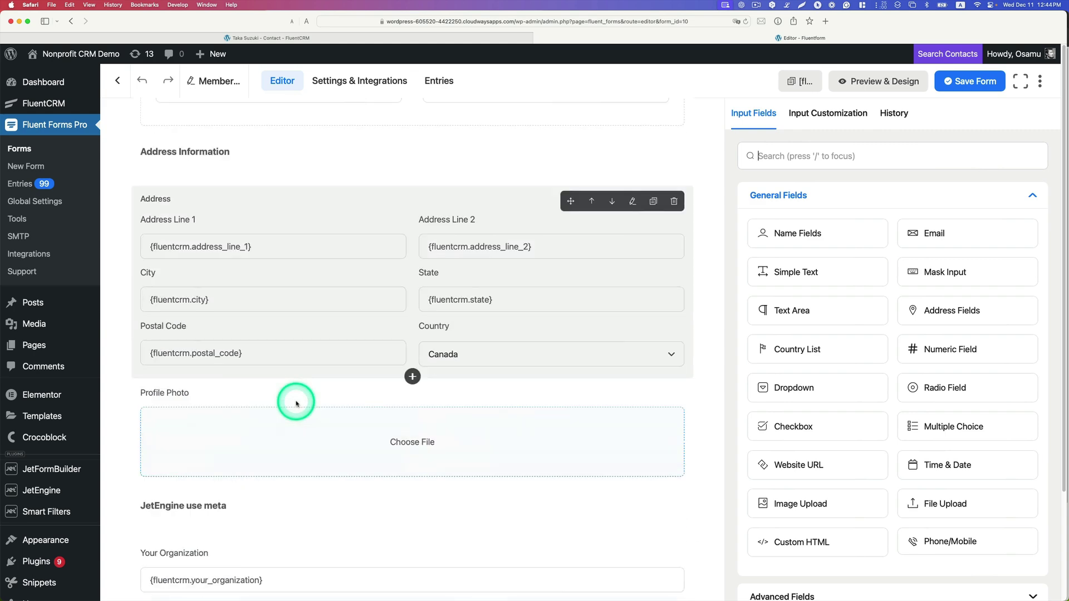
{"action": "scroll", "coordinate": [296, 403], "scroll_direction": "down", "scroll_amount": 2}
{"action": "scroll", "coordinate": [296, 401], "scroll_direction": "up", "scroll_amount": 7}
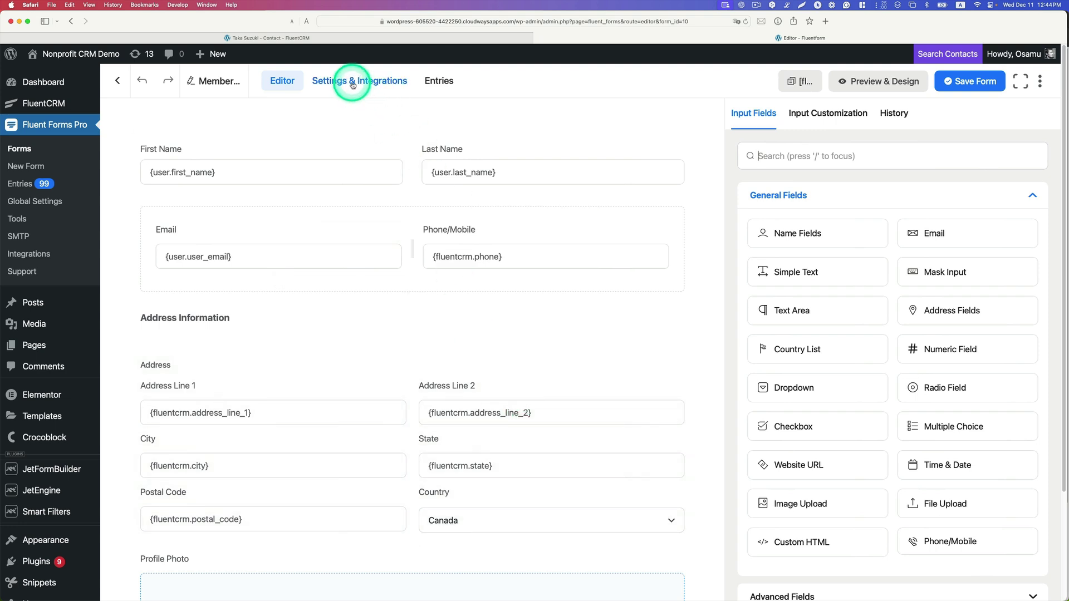
- Open the Contact update FluentCRM feed from the form's configured integrations
{"action": "left_click", "coordinate": [332, 83]}
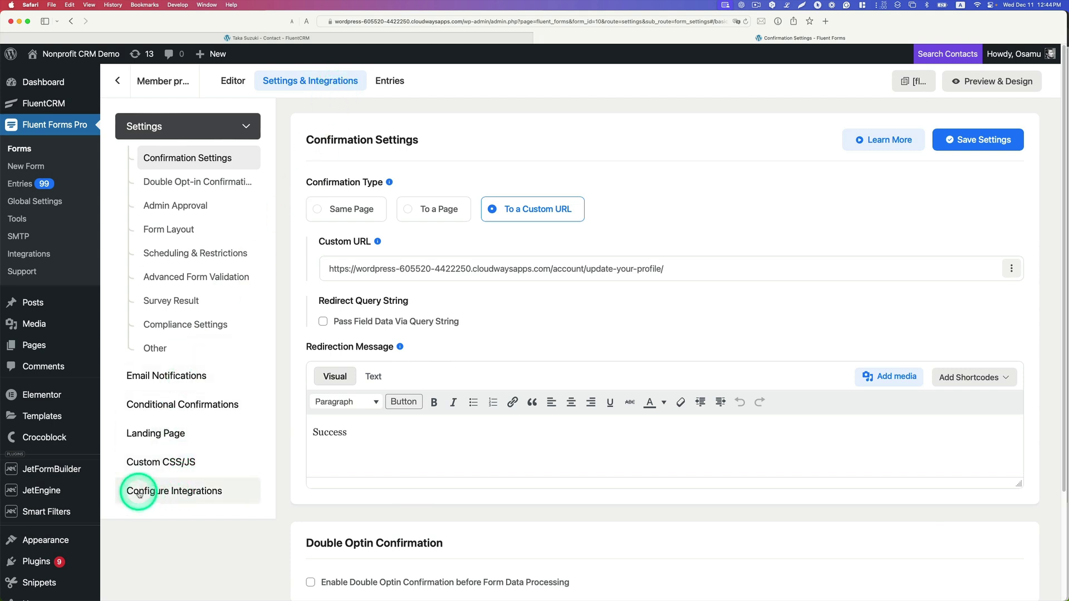
{"action": "left_click", "coordinate": [182, 492]}
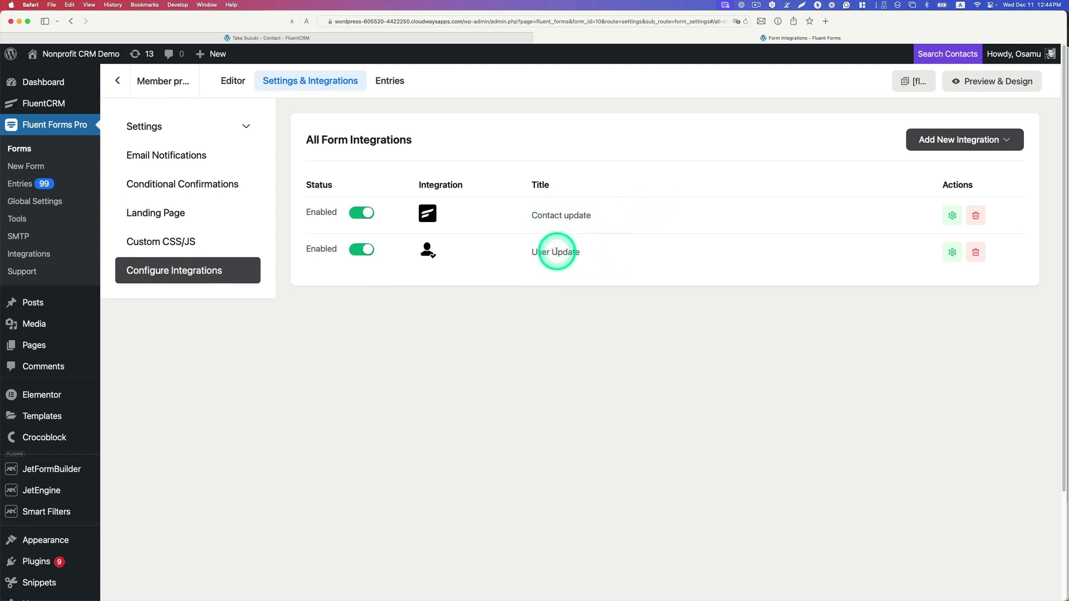
{"action": "mouse_move", "coordinate": [579, 252]}
{"action": "left_mouse_down"}
{"action": "mouse_move", "coordinate": [530, 248]}
{"action": "mouse_move", "coordinate": [583, 247]}
{"action": "left_mouse_up"}
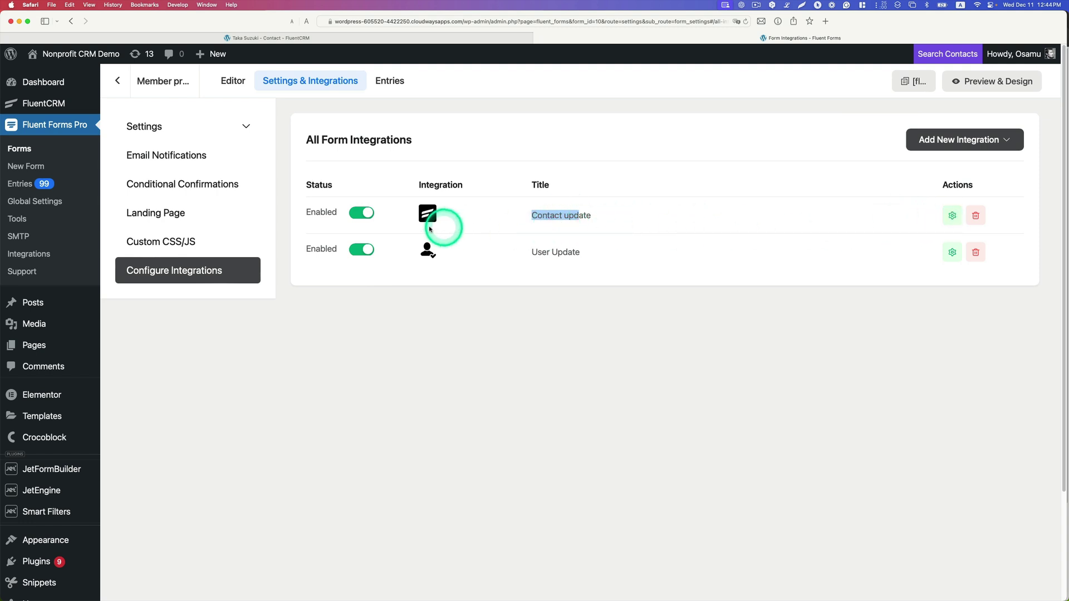
{"action": "left_click", "coordinate": [952, 216]}
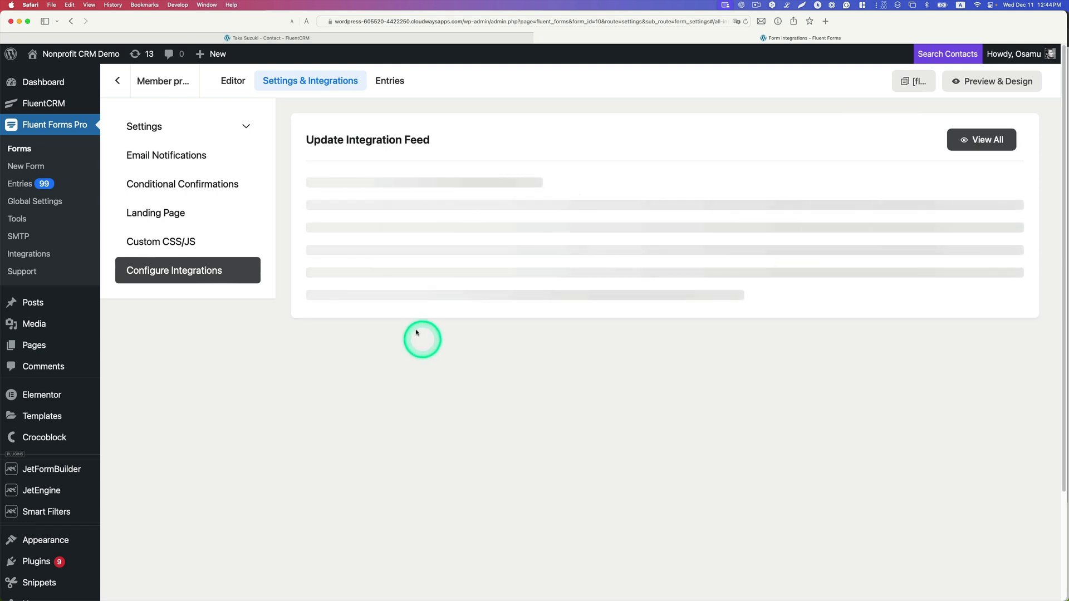
{"action": "scroll", "coordinate": [610, 247], "scroll_direction": "down", "scroll_amount": 1}
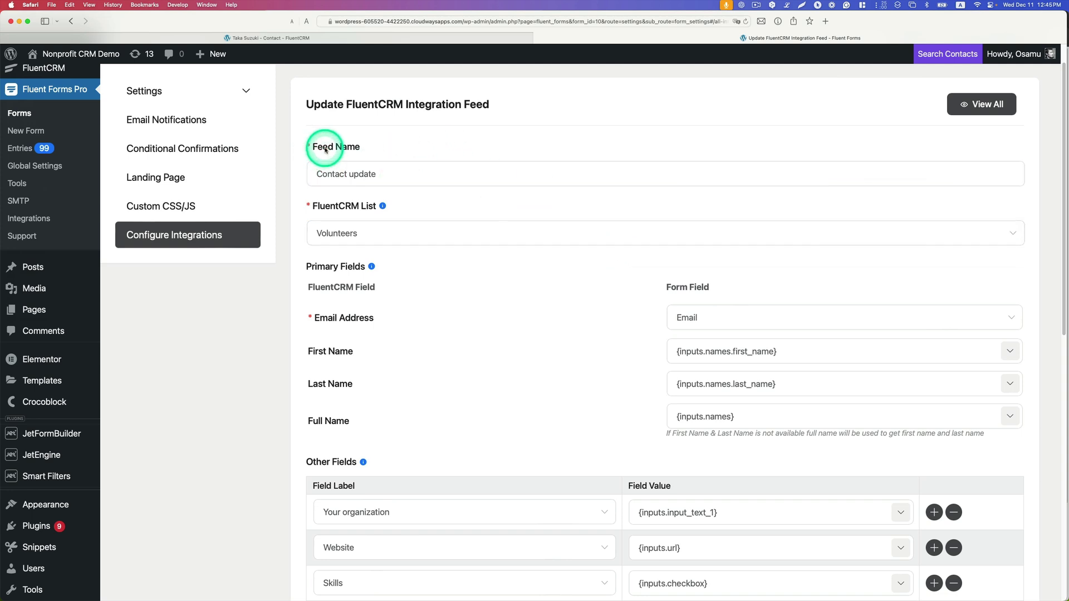
- Check the feed name and the available FluentCRM lists, keeping Volunteers selected
{"action": "left_click", "coordinate": [320, 167]}
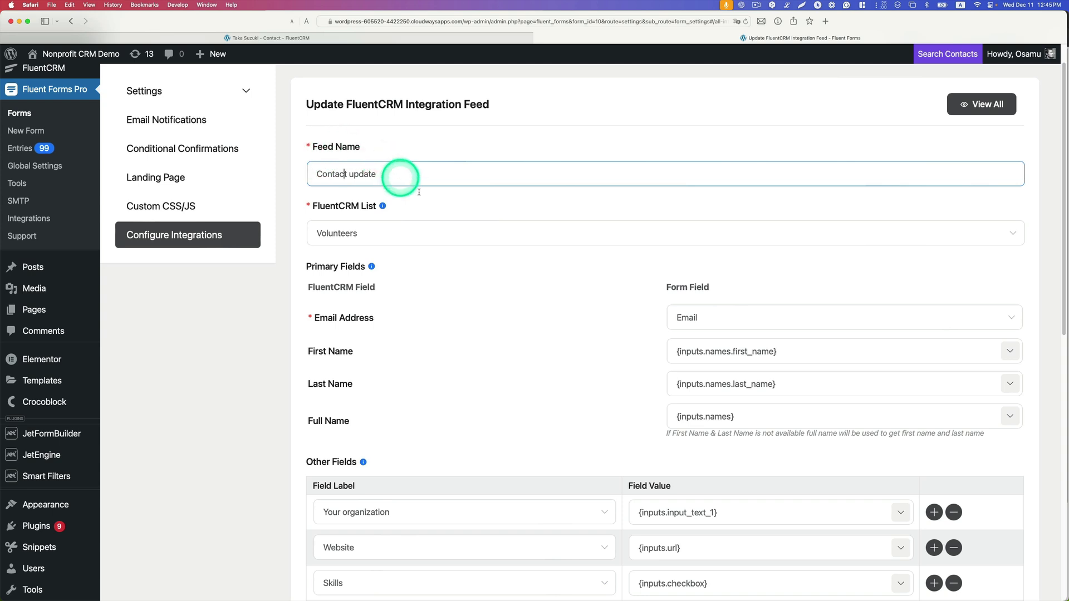
{"action": "left_click", "coordinate": [363, 235]}
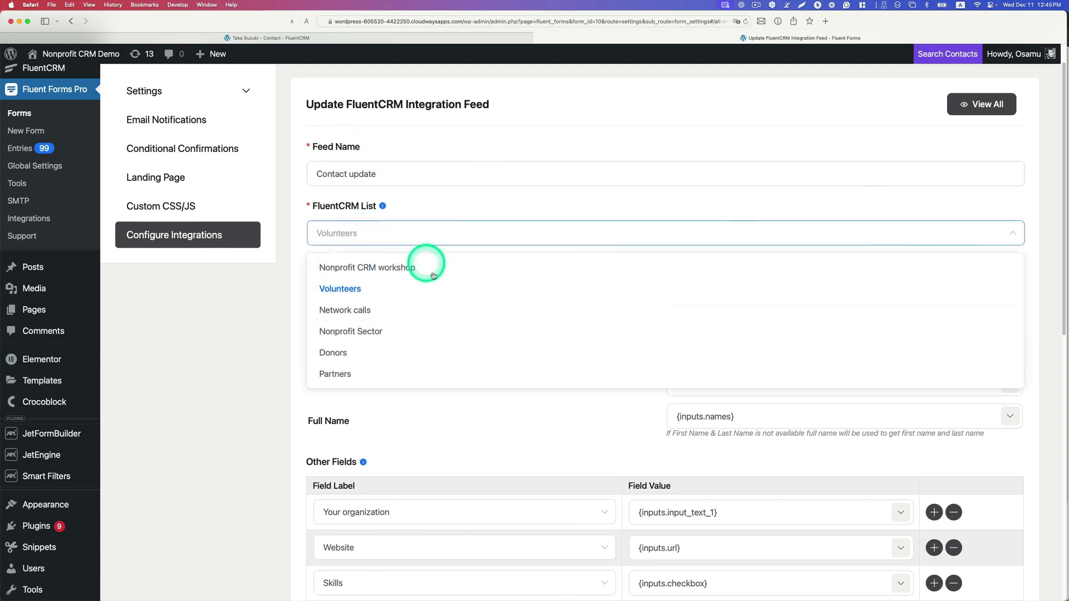
{"action": "scroll", "coordinate": [440, 342], "scroll_direction": "down", "scroll_amount": 2}
{"action": "scroll", "coordinate": [430, 277], "scroll_direction": "up", "scroll_amount": 1}
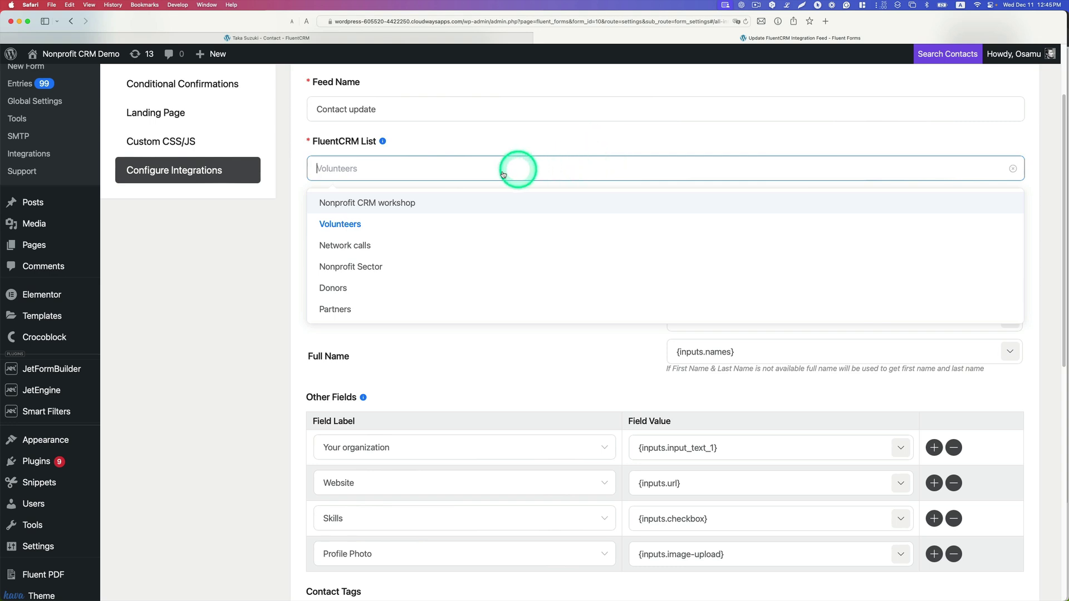
{"action": "left_click", "coordinate": [392, 234]}
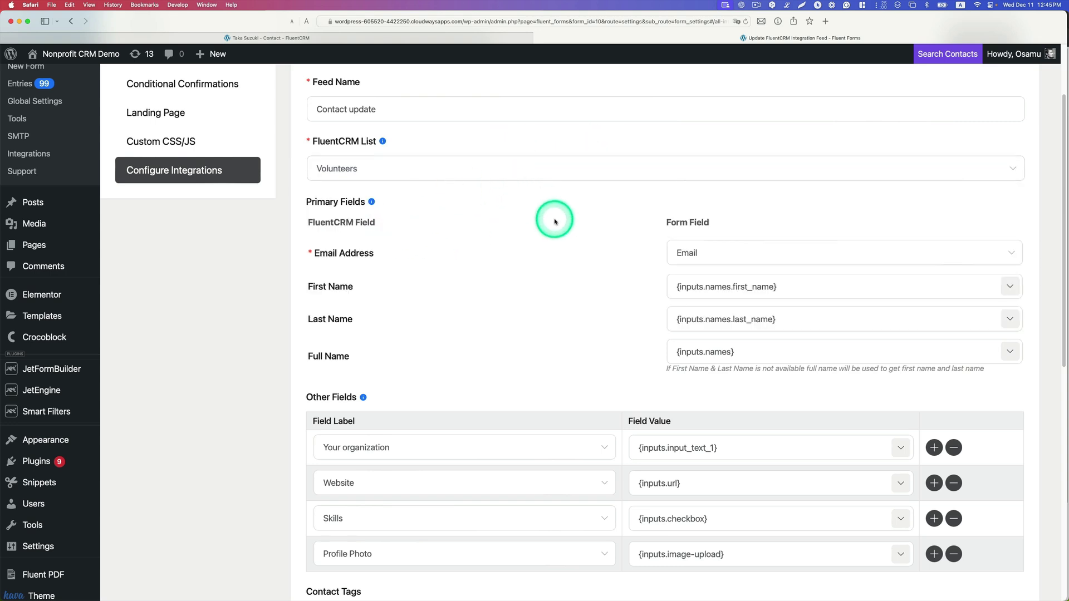
- Insert the names[First Name] input into the First Name mapping, then remove the duplicate {inputs.names.first_name} shortcode
{"action": "scroll", "coordinate": [554, 217], "scroll_direction": "down", "scroll_amount": 5}
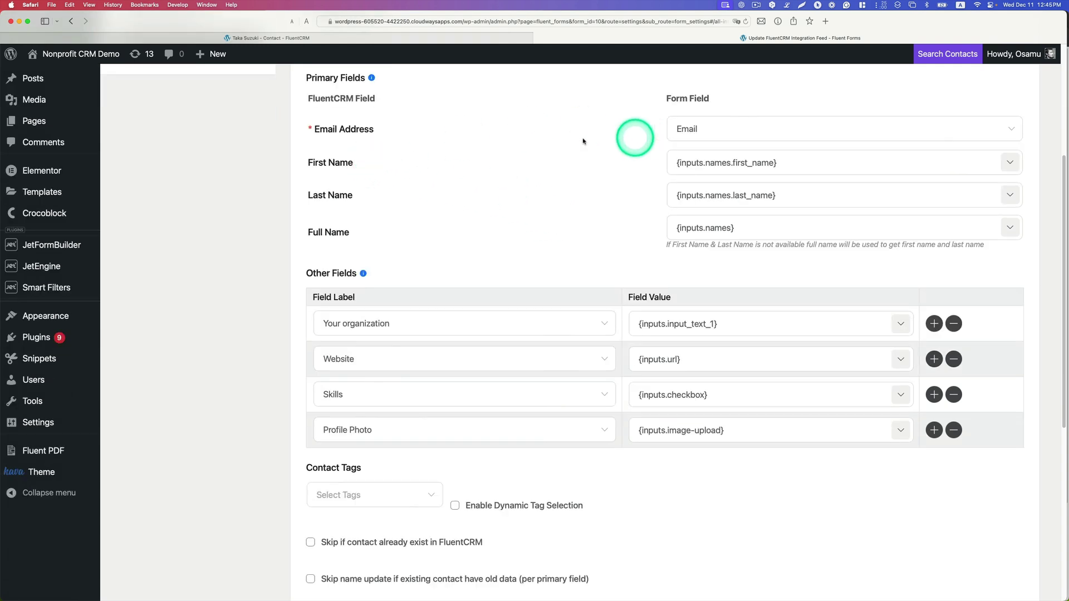
{"action": "left_click", "coordinate": [1009, 161]}
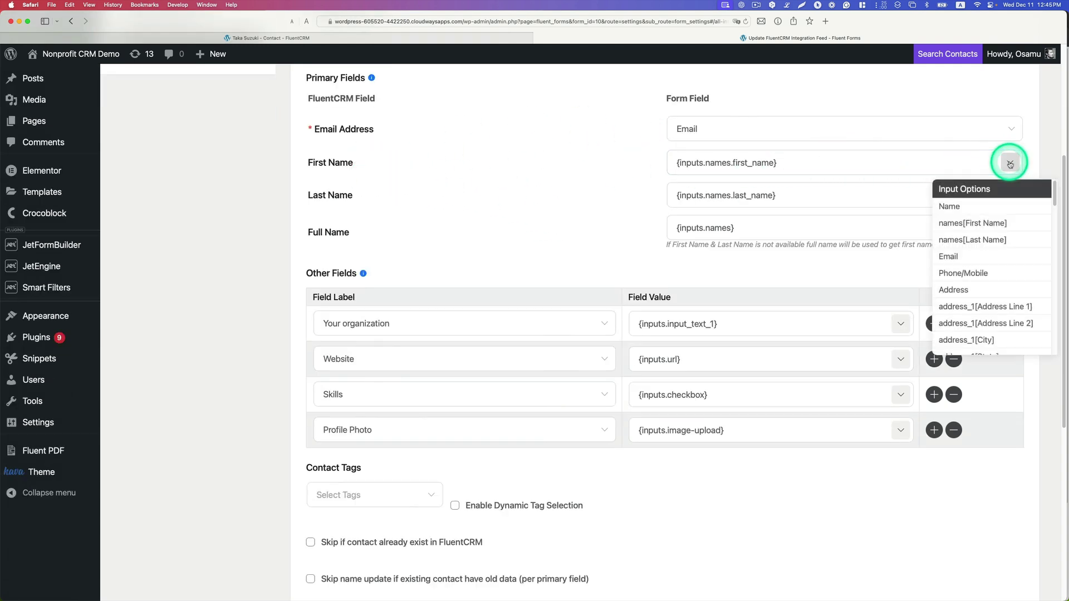
{"action": "left_click", "coordinate": [965, 227]}
{"action": "left_click", "coordinate": [882, 162]}
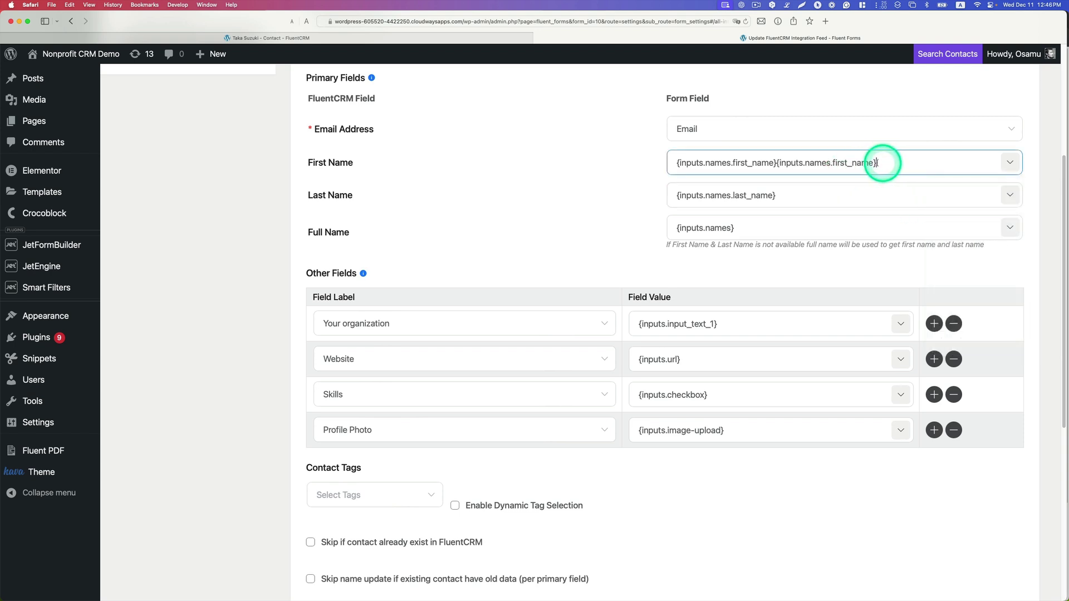
{"action": "left_click_drag", "start_coordinate": [882, 163], "coordinate": [791, 164]}
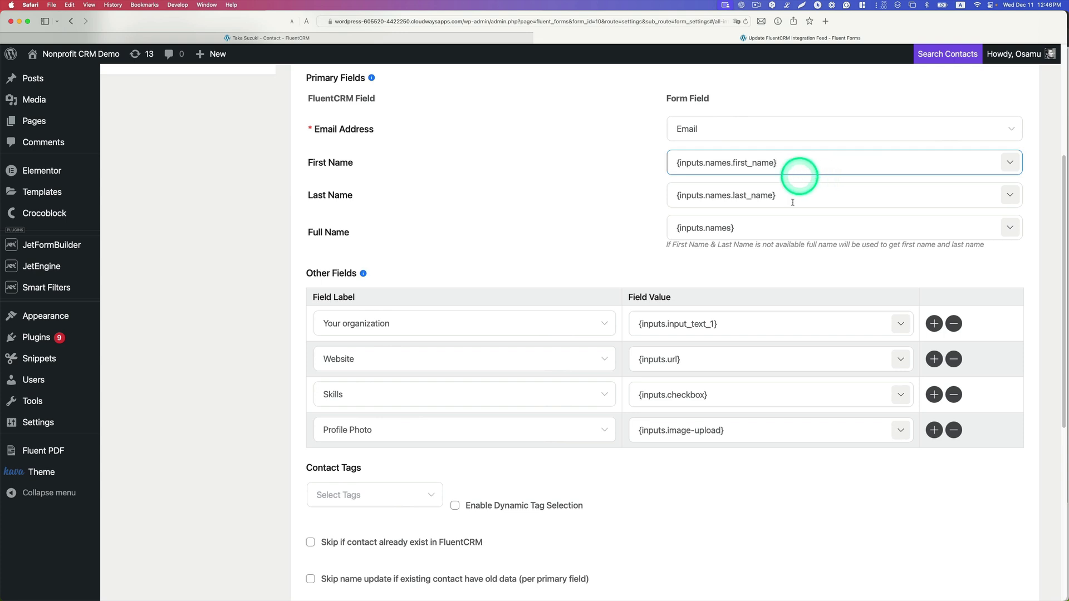
- Insert the Your Organization input into the Your organization field value, then remove the duplicate {inputs.input_text_1} shortcode
{"action": "scroll", "coordinate": [865, 271], "scroll_direction": "down", "scroll_amount": 1}
{"action": "scroll", "coordinate": [863, 274], "scroll_direction": "down", "scroll_amount": 1}
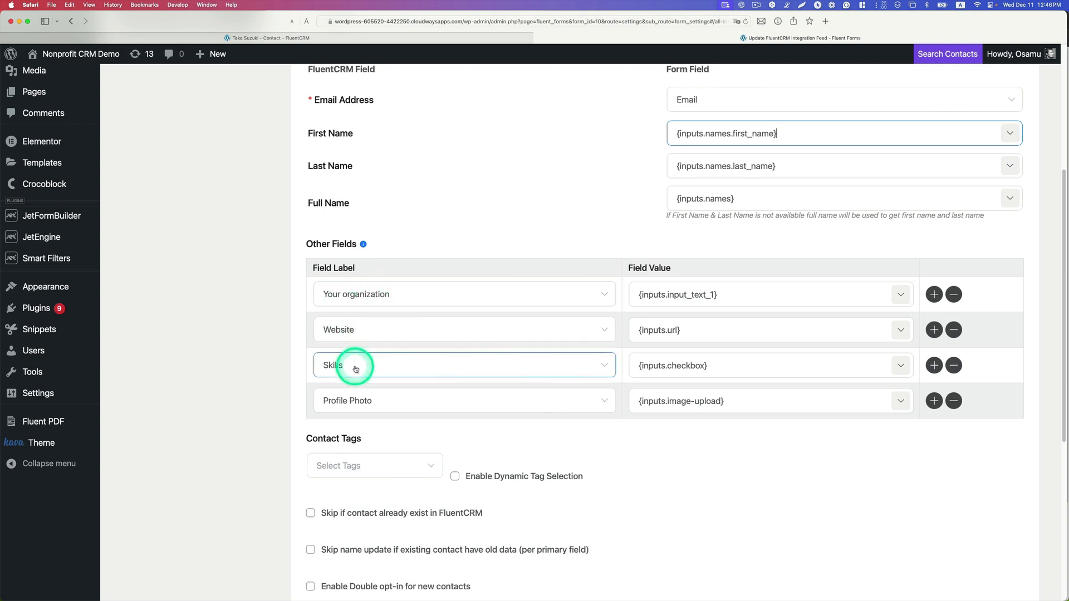
{"action": "left_click", "coordinate": [904, 298]}
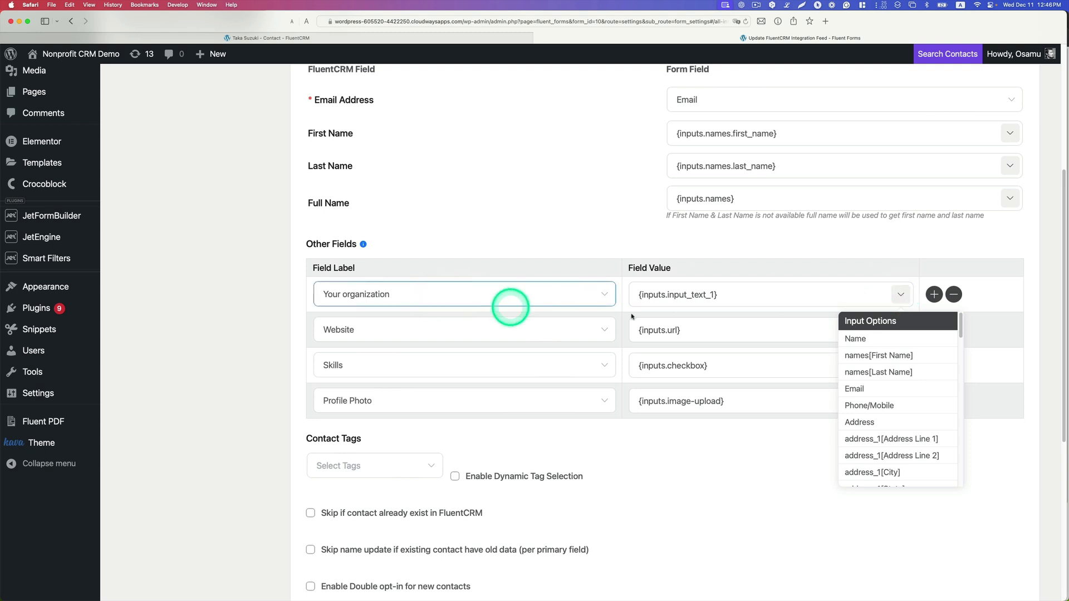
{"action": "scroll", "coordinate": [908, 381], "scroll_direction": "down", "scroll_amount": 5}
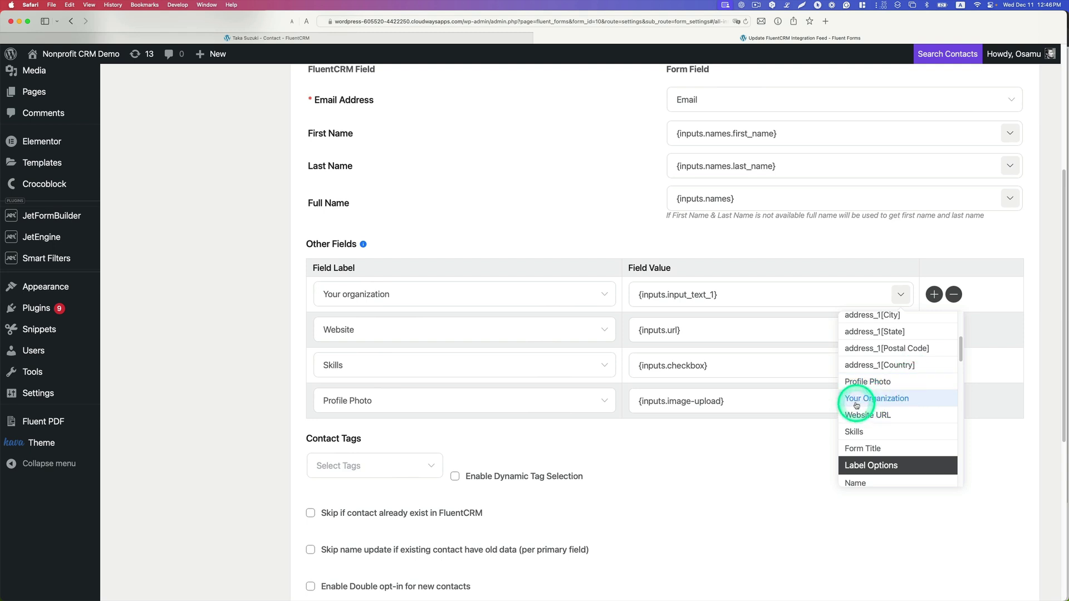
{"action": "left_click", "coordinate": [860, 401]}
{"action": "left_click_drag", "start_coordinate": [811, 294], "coordinate": [736, 296]}
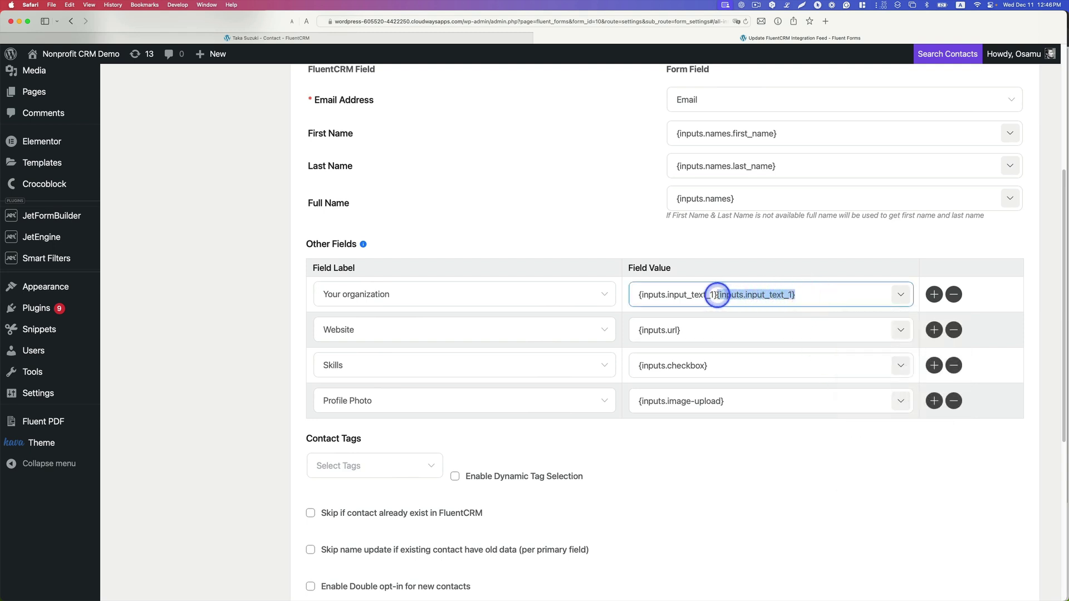
{"action": "left_click", "coordinate": [795, 341]}
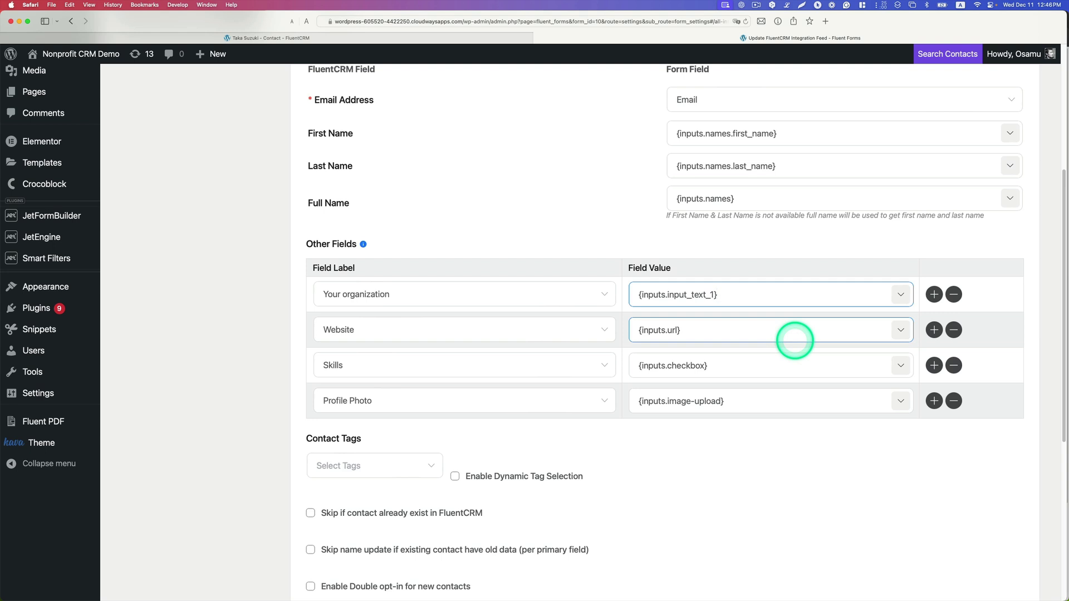
- Look through the form inputs available for the Website and Skills field values without choosing one
{"action": "left_click", "coordinate": [900, 330]}
{"action": "scroll", "coordinate": [888, 451], "scroll_direction": "down", "scroll_amount": 5}
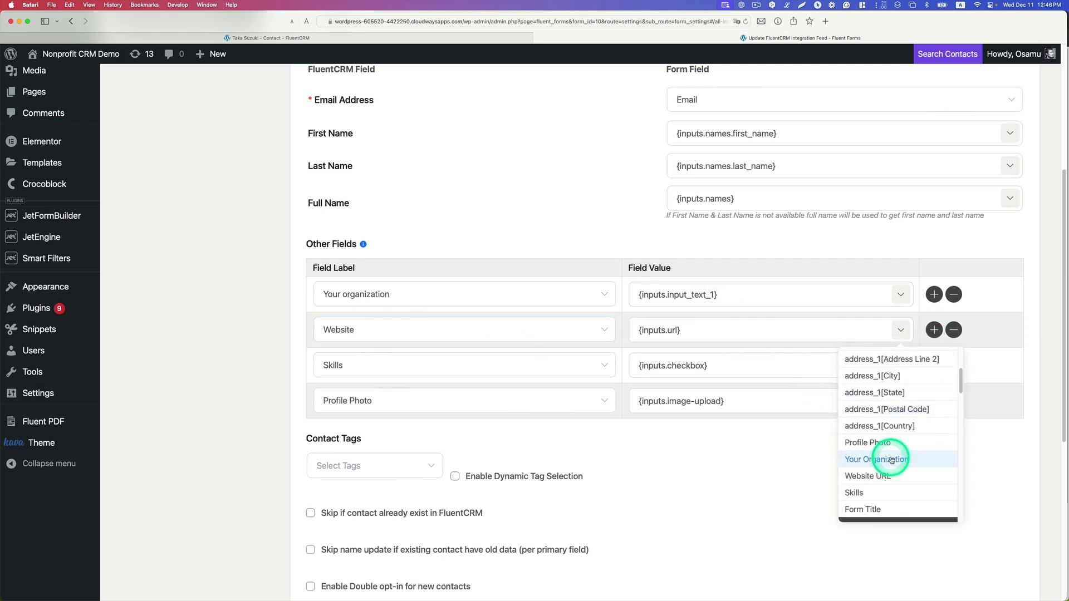
{"action": "left_click", "coordinate": [763, 450]}
{"action": "left_click", "coordinate": [891, 363]}
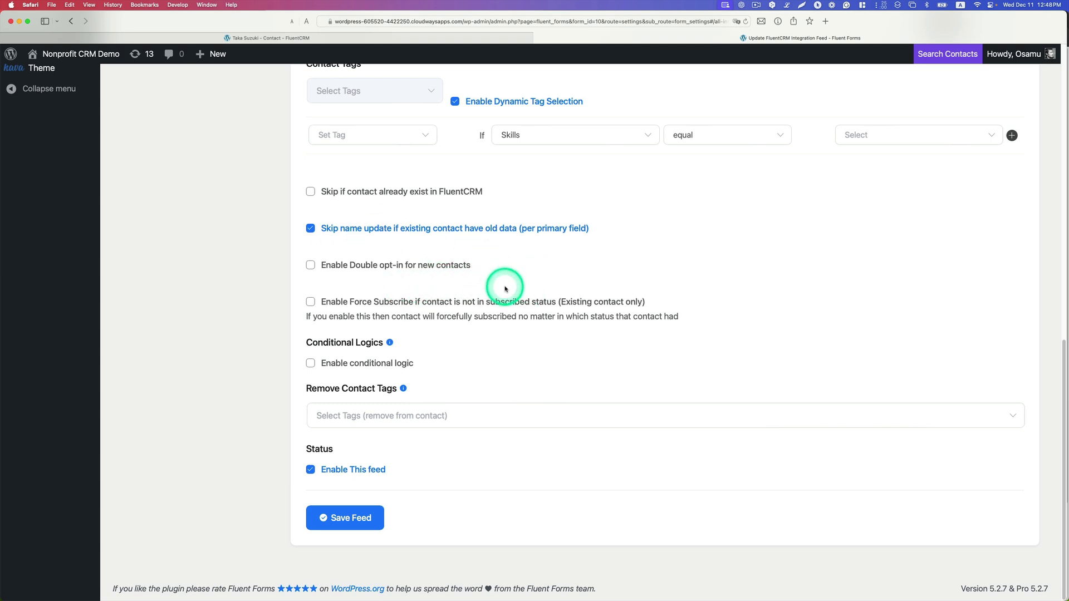
- Save the Contact update integration feed
{"action": "left_click", "coordinate": [334, 517]}
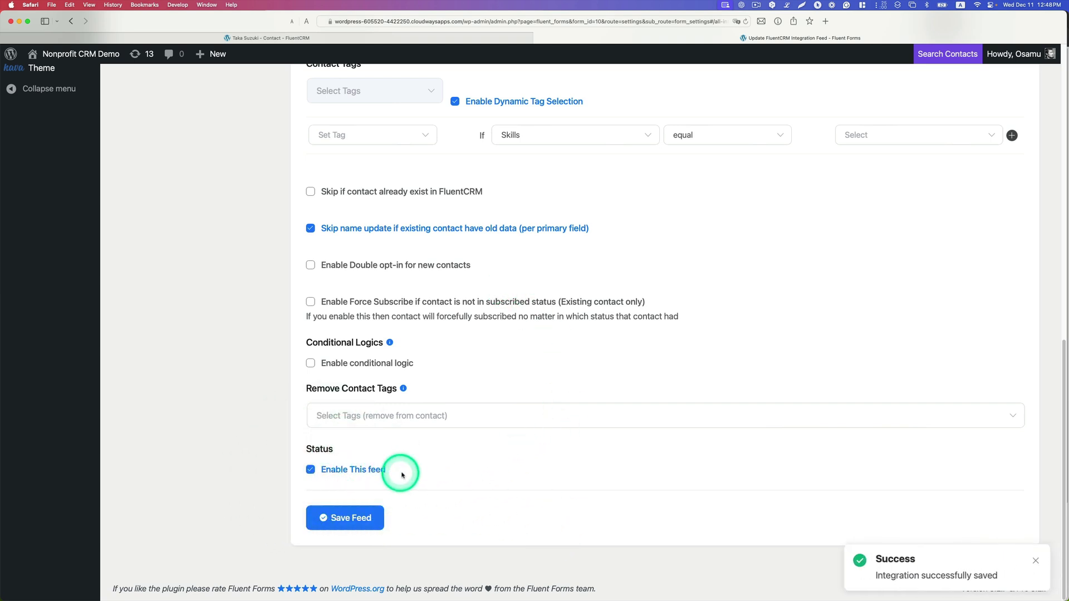
{"action": "scroll", "coordinate": [724, 357], "scroll_direction": "up", "scroll_amount": 15}
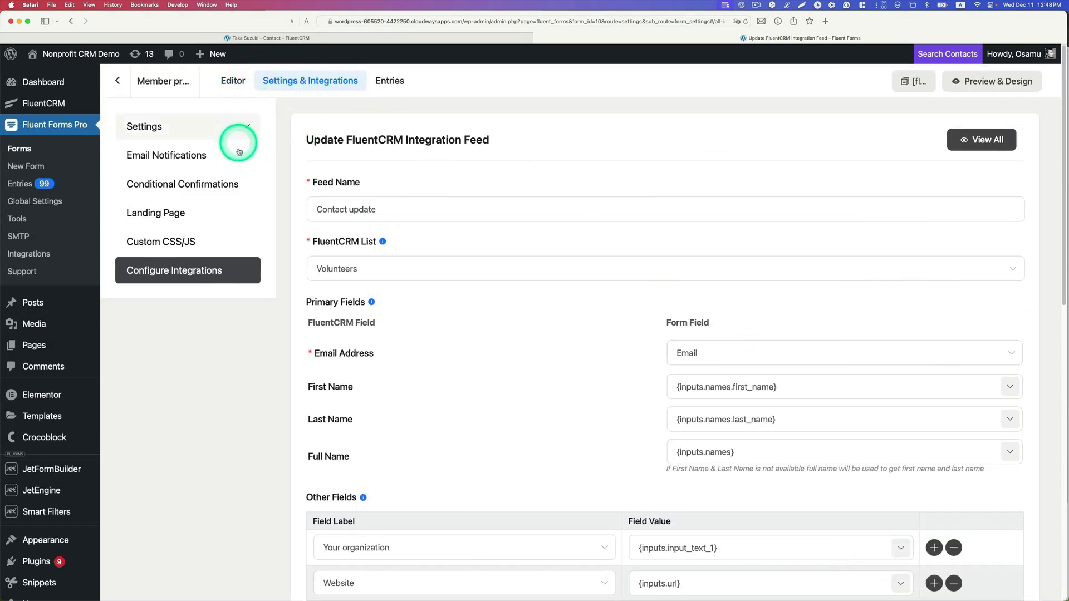
- Return to the form's integrations list and look at the integration types that can be added
{"action": "left_click", "coordinate": [212, 261]}
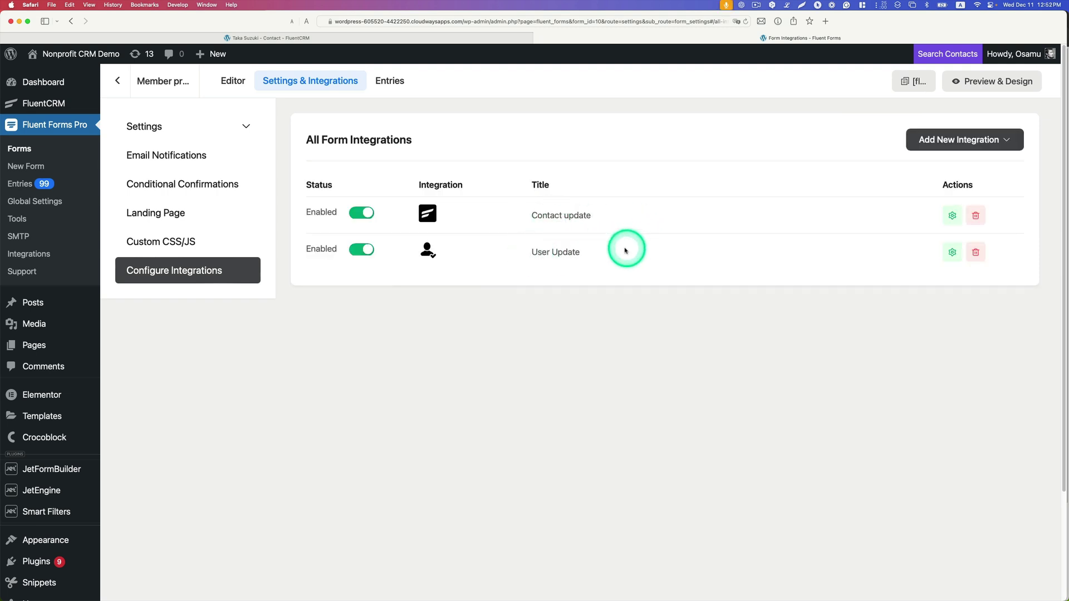
{"action": "left_click", "coordinate": [975, 142]}
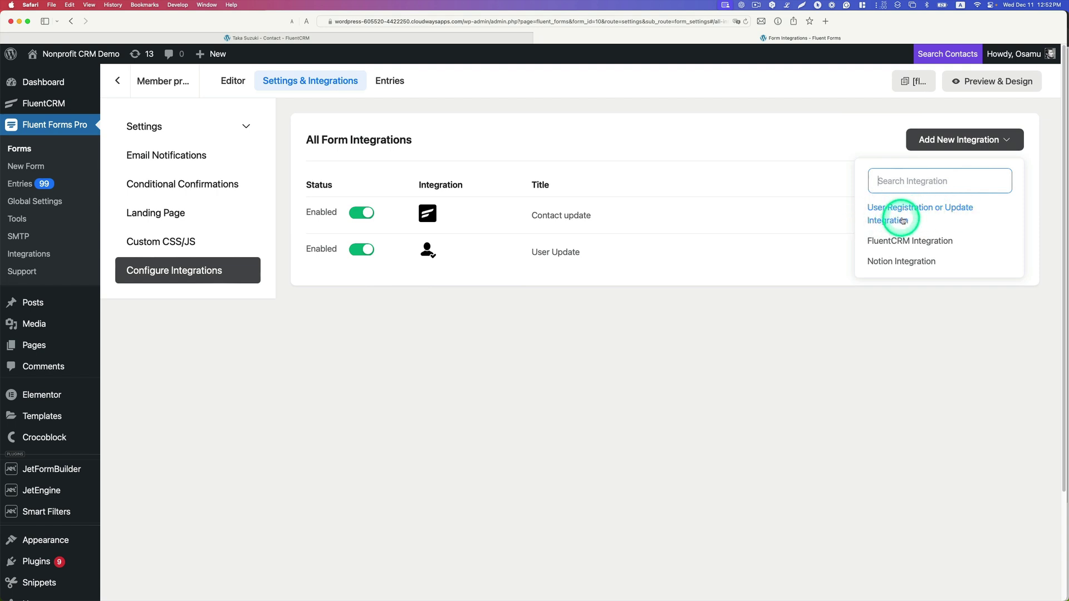
{"action": "left_click", "coordinate": [747, 332]}
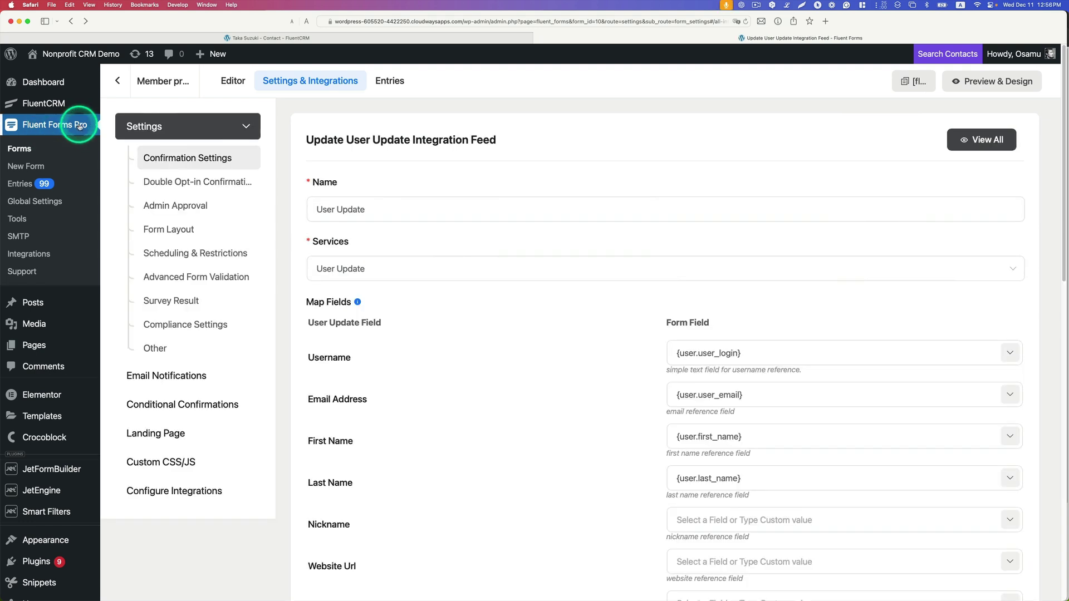
- Open the Fluent Forms modules list and check whether the User Registration or Update module is enabled
{"action": "left_click", "coordinate": [31, 256]}
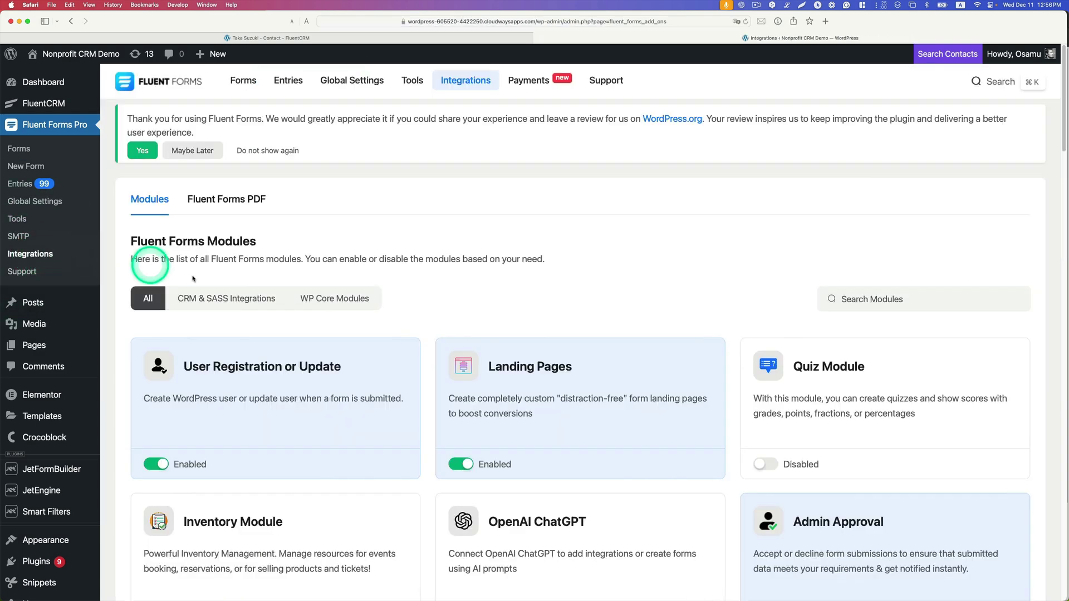
{"action": "scroll", "coordinate": [531, 354], "scroll_direction": "down", "scroll_amount": 2}
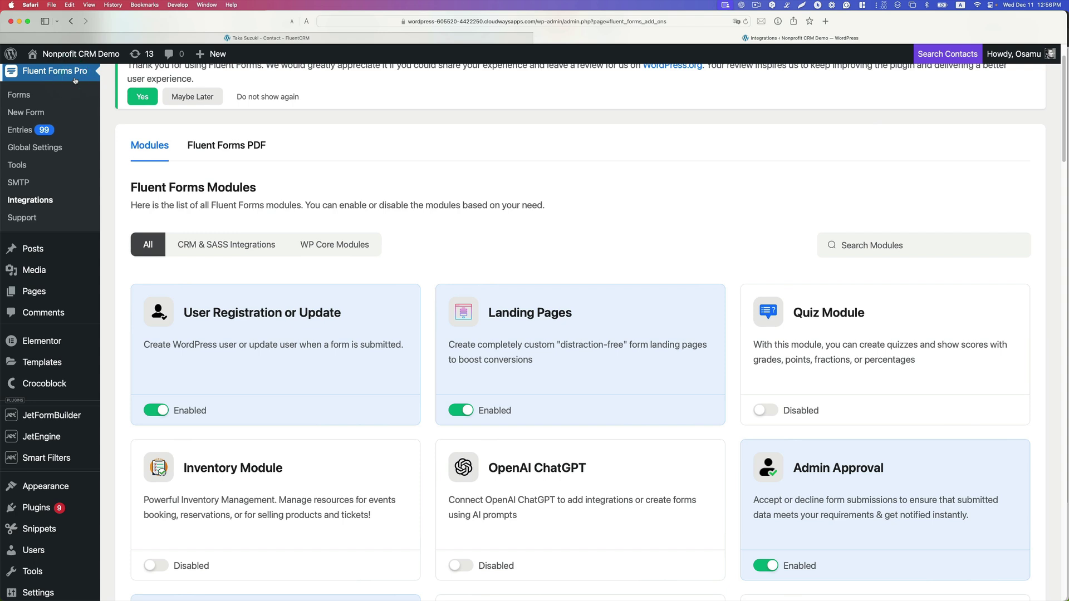
{"action": "left_click", "coordinate": [36, 201]}
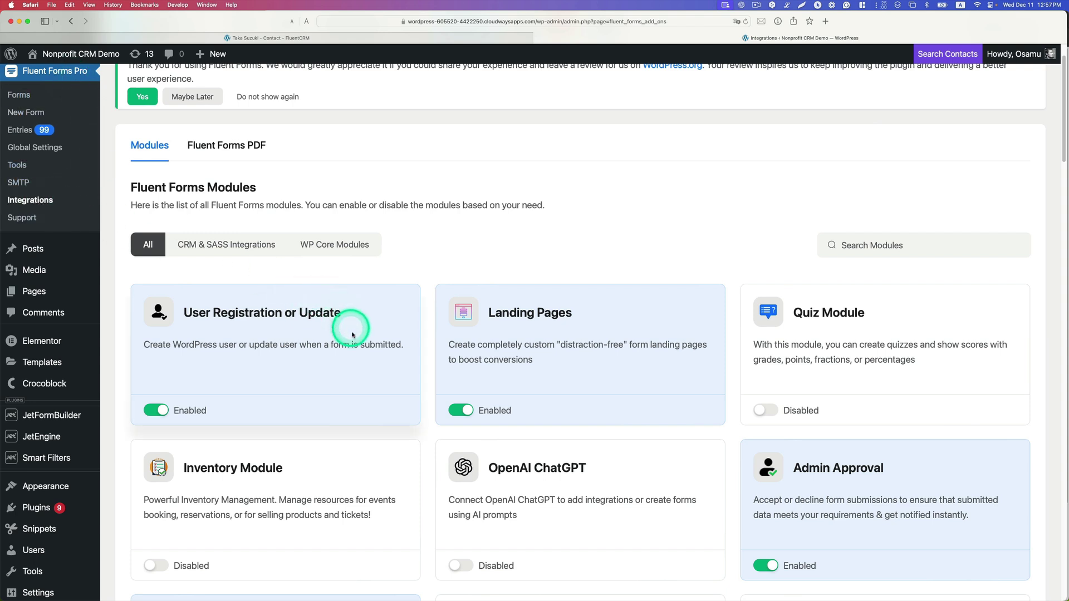
{"action": "scroll", "coordinate": [186, 394], "scroll_direction": "down", "scroll_amount": 1}
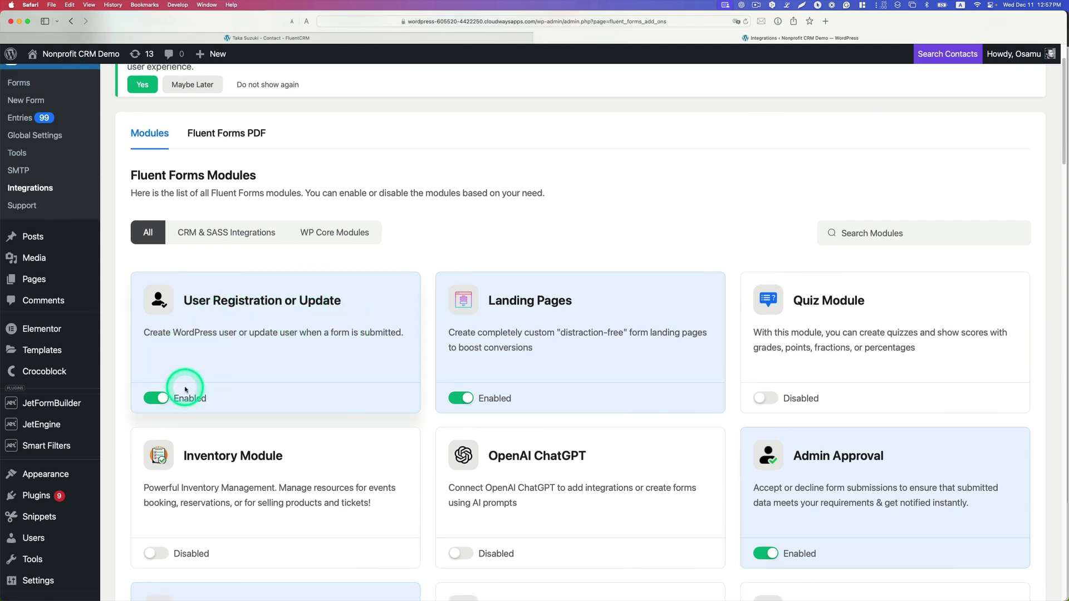
{"action": "scroll", "coordinate": [186, 390], "scroll_direction": "down", "scroll_amount": 10}
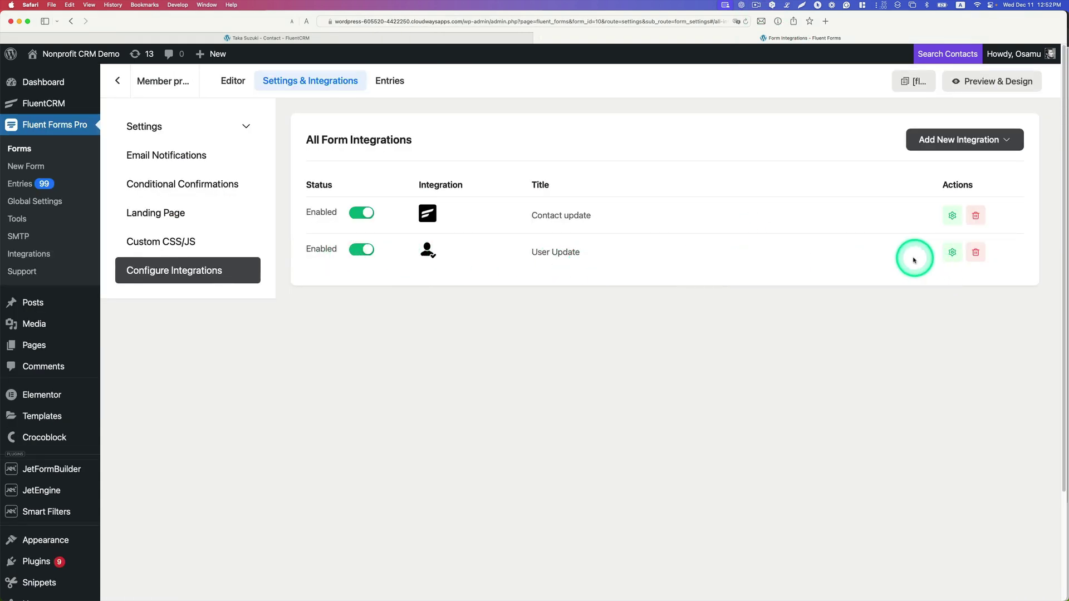
- Open the User Update integration feed and check its service options, keeping User Update selected
{"action": "left_click", "coordinate": [950, 255]}
{"action": "left_click_drag", "start_coordinate": [401, 211], "coordinate": [320, 207]}
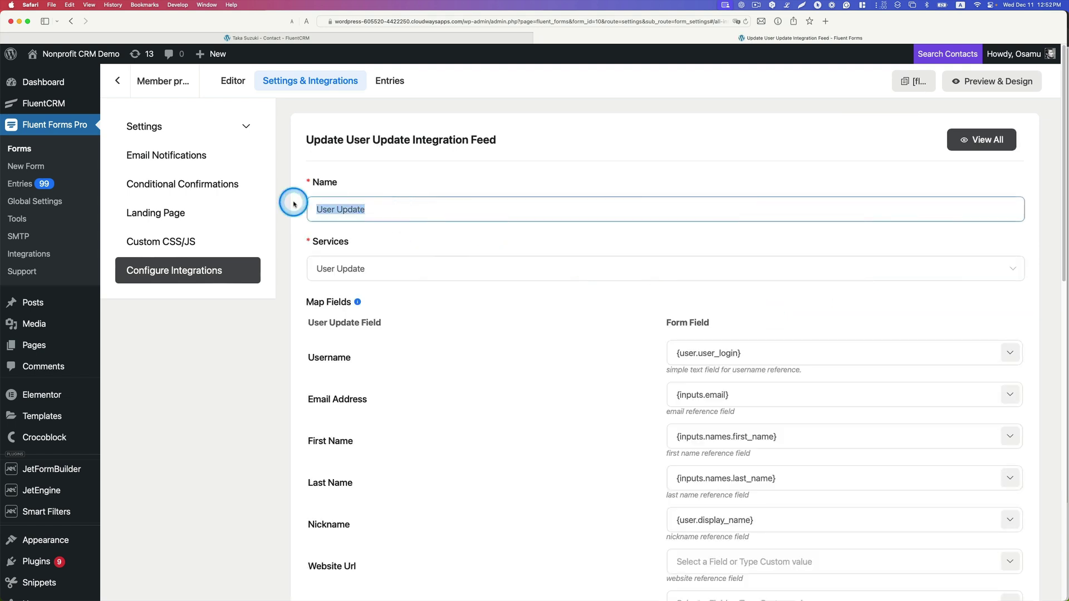
{"action": "left_click", "coordinate": [398, 272]}
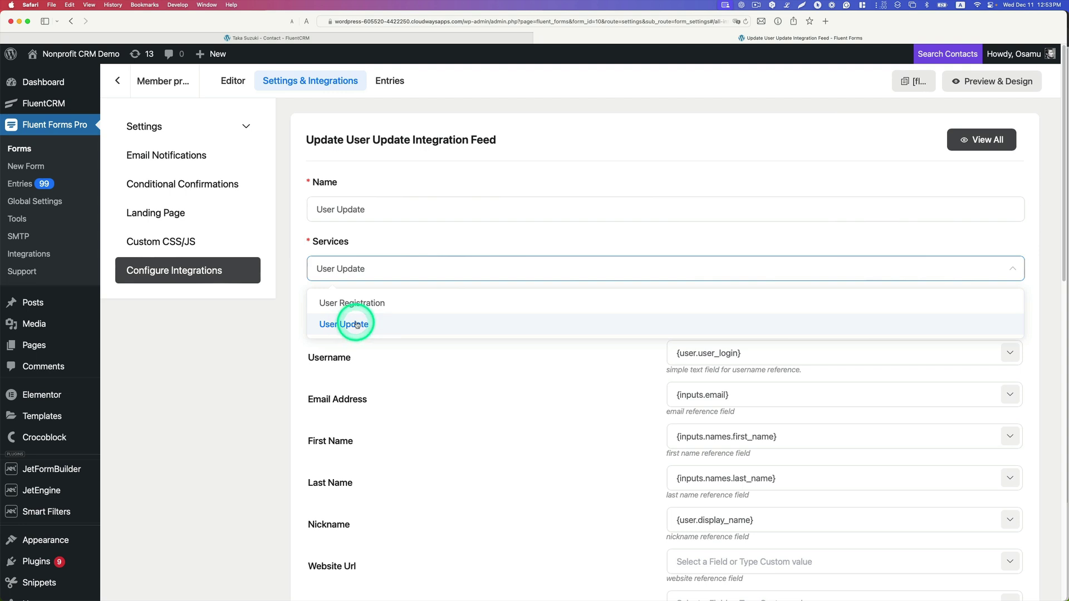
{"action": "left_click", "coordinate": [406, 327]}
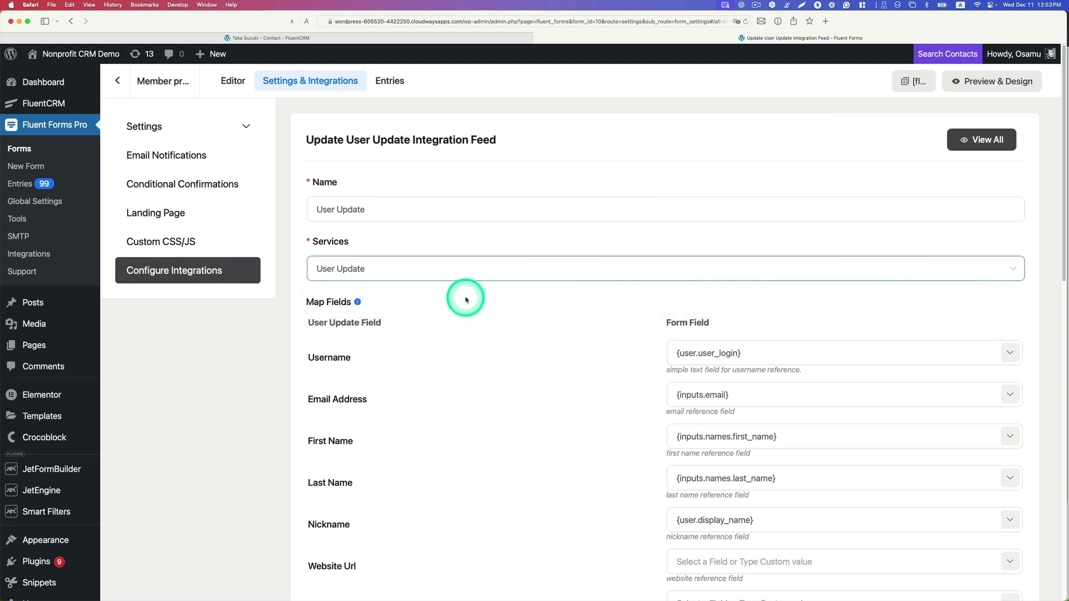
{"action": "left_click", "coordinate": [475, 275]}
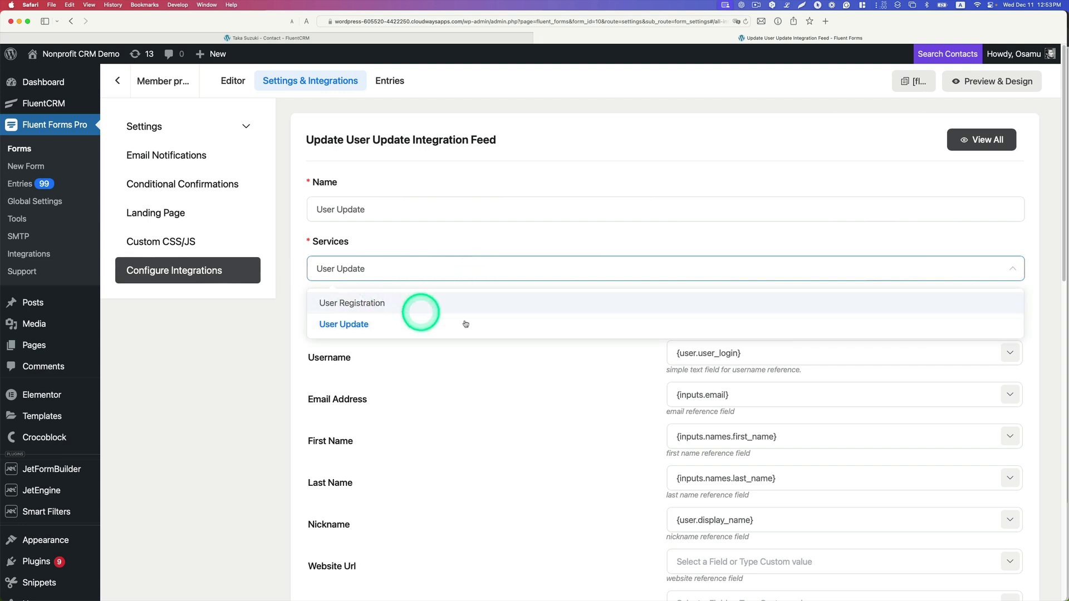
{"action": "left_click", "coordinate": [222, 360]}
- Clear the Email Address, First Name, Last Name and Nickname mappings in the User Update feed
{"action": "scroll", "coordinate": [221, 360], "scroll_direction": "down", "scroll_amount": 2}
{"action": "left_click", "coordinate": [734, 360]}
{"action": "left_click_drag", "start_coordinate": [734, 359], "coordinate": [645, 355]}
{"action": "key", "text": "BackSpace"}
{"action": "left_click_drag", "start_coordinate": [790, 400], "coordinate": [656, 402]}
{"action": "key", "text": "BackSpace"}
{"action": "left_click_drag", "start_coordinate": [791, 441], "coordinate": [641, 442]}
{"action": "key", "text": "BackSpace"}
{"action": "left_click_drag", "start_coordinate": [791, 484], "coordinate": [650, 486]}
{"action": "key", "text": "BackSpace"}
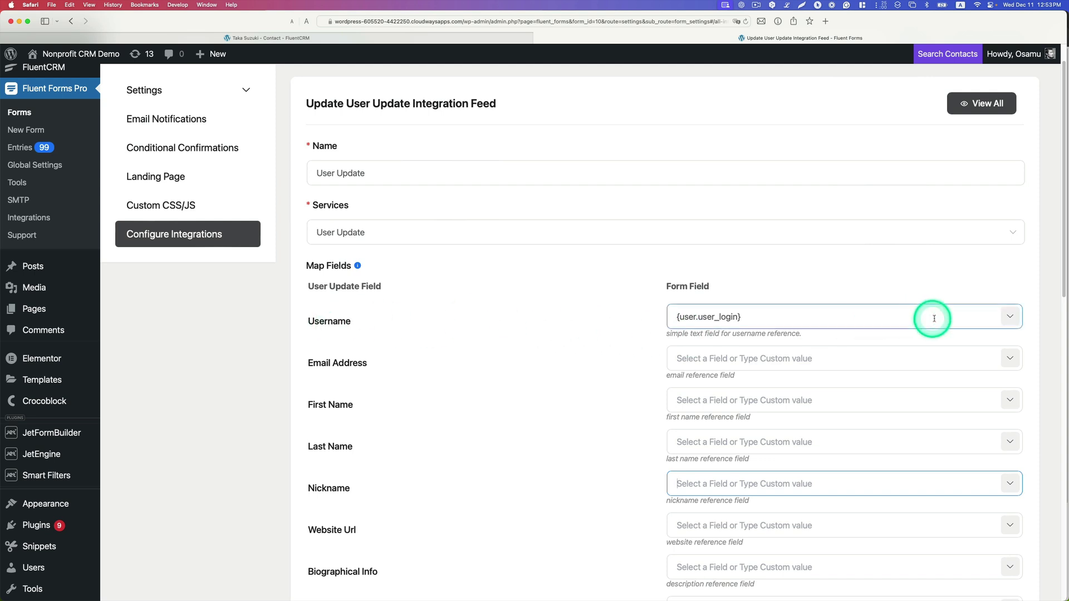
- Find the User Username smartcode among the values available for the Username mapping
{"action": "left_click", "coordinate": [1008, 317]}
{"action": "scroll", "coordinate": [978, 399], "scroll_direction": "down", "scroll_amount": 2}
{"action": "scroll", "coordinate": [980, 401], "scroll_direction": "down", "scroll_amount": 8}
{"action": "scroll", "coordinate": [980, 401], "scroll_direction": "down", "scroll_amount": 5}
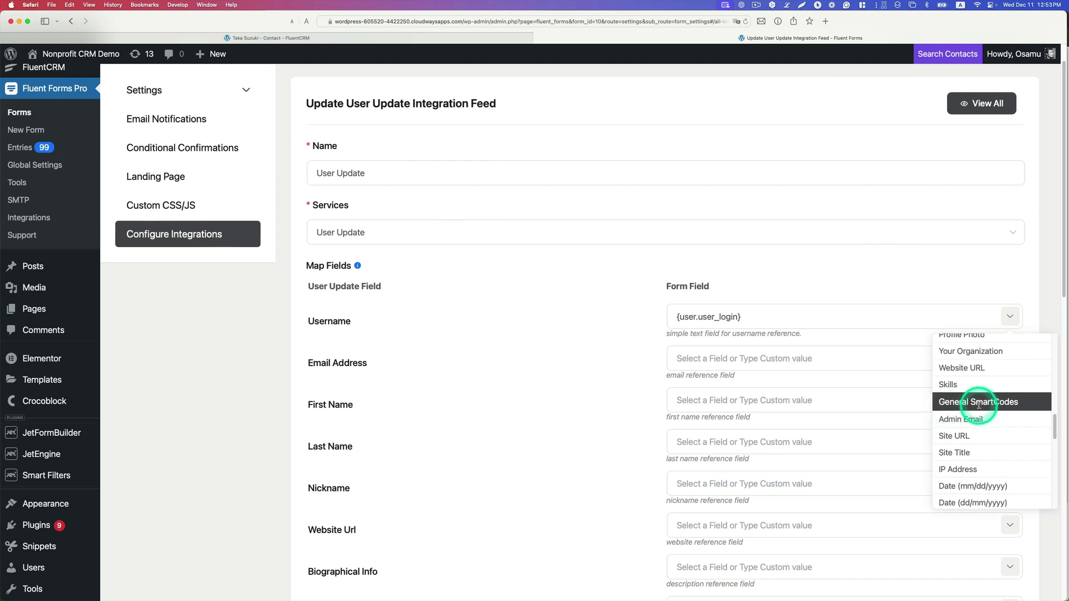
{"action": "scroll", "coordinate": [1017, 405], "scroll_direction": "down", "scroll_amount": 6}
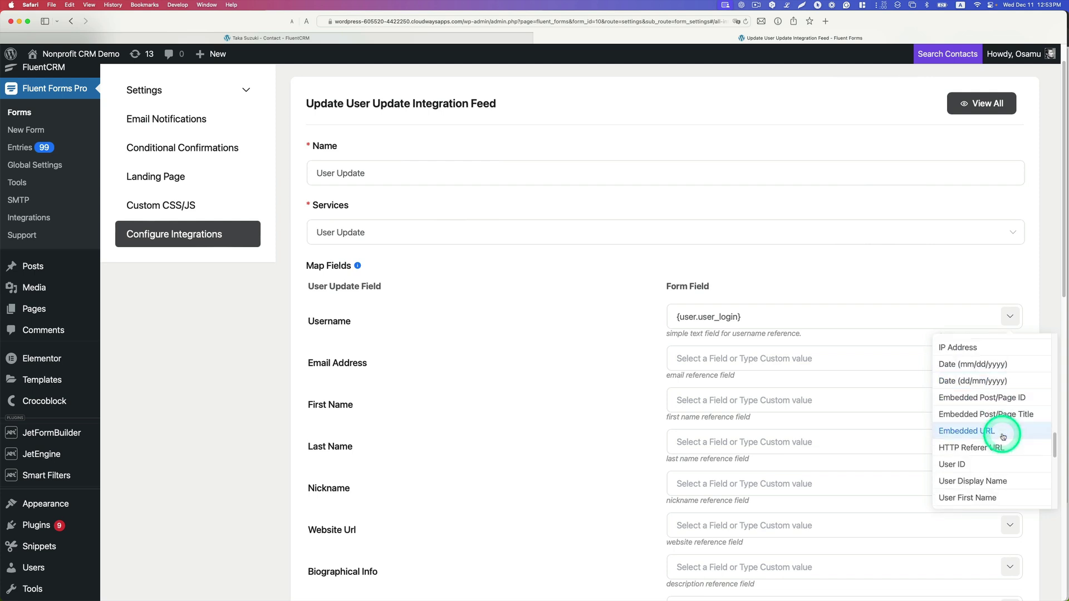
{"action": "scroll", "coordinate": [1005, 437], "scroll_direction": "down", "scroll_amount": 1}
{"action": "scroll", "coordinate": [1018, 439], "scroll_direction": "down", "scroll_amount": 4}
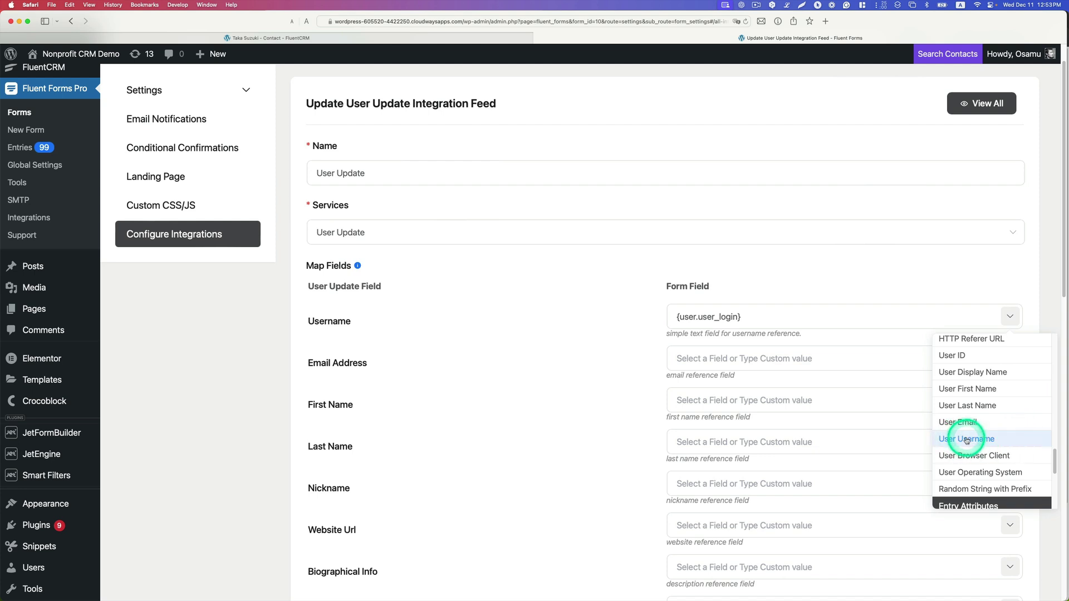
- Map the Email Address field to the User Email smartcode
{"action": "left_click", "coordinate": [730, 358]}
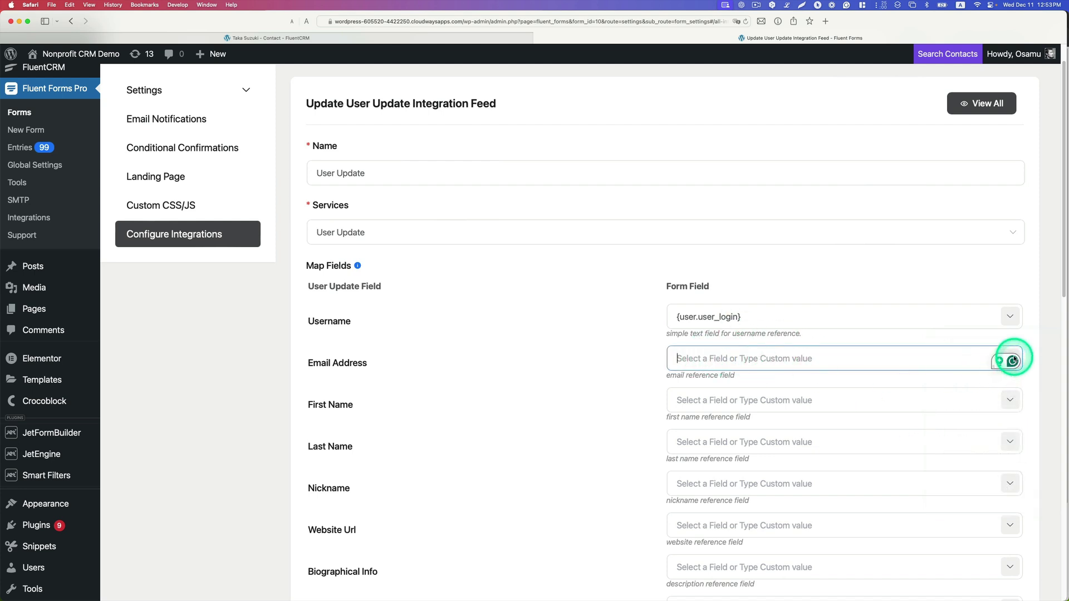
{"action": "left_click", "coordinate": [1013, 357]}
{"action": "scroll", "coordinate": [1022, 448], "scroll_direction": "down", "scroll_amount": 10}
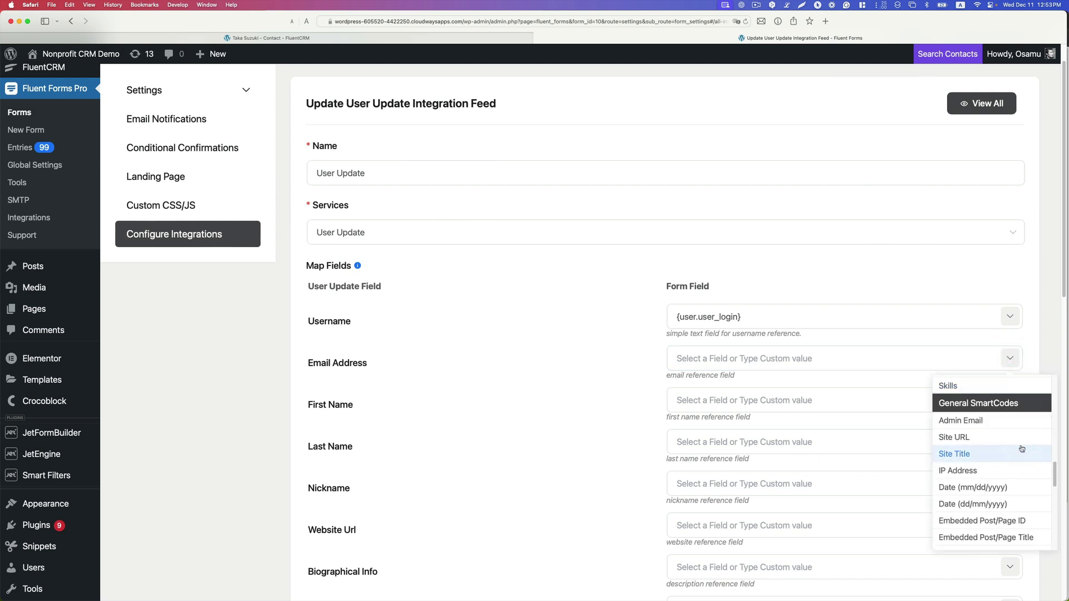
{"action": "scroll", "coordinate": [1022, 448], "scroll_direction": "down", "scroll_amount": 1}
{"action": "scroll", "coordinate": [1021, 449], "scroll_direction": "down", "scroll_amount": 5}
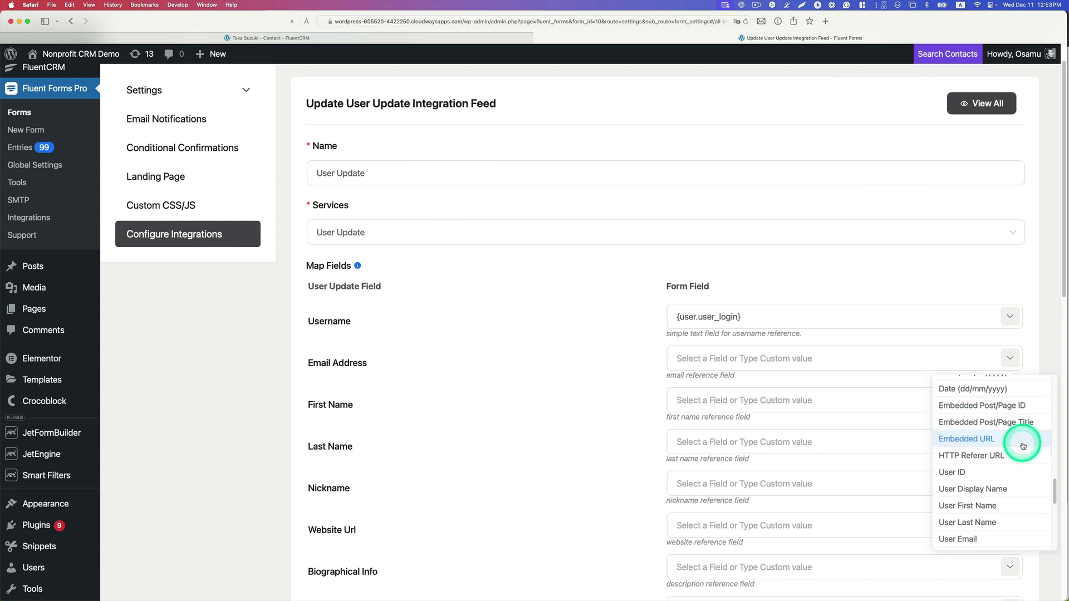
{"action": "scroll", "coordinate": [1022, 445], "scroll_direction": "down", "scroll_amount": 2}
{"action": "left_click", "coordinate": [957, 493]}
- Map the First Name field to the User First Name smartcode
{"action": "left_click", "coordinate": [784, 401]}
{"action": "left_click", "coordinate": [1016, 396]}
{"action": "scroll", "coordinate": [1005, 500], "scroll_direction": "down", "scroll_amount": 10}
{"action": "scroll", "coordinate": [1012, 505], "scroll_direction": "down", "scroll_amount": 5}
{"action": "scroll", "coordinate": [1013, 504], "scroll_direction": "up", "scroll_amount": 2}
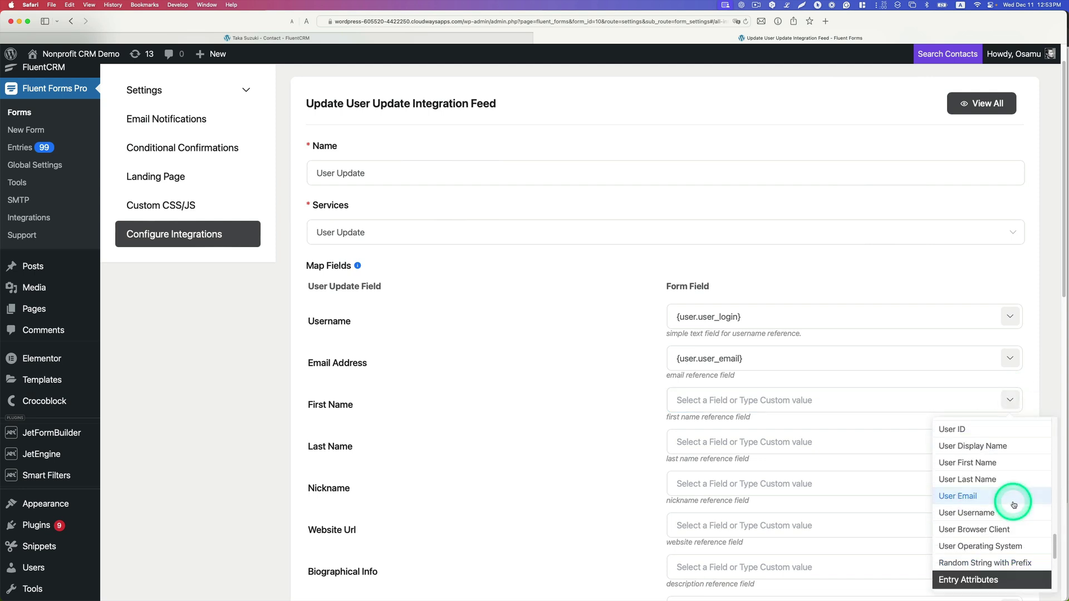
{"action": "left_click", "coordinate": [1001, 463]}
- Map the Last Name field to the User Last Name smartcode
{"action": "left_click", "coordinate": [828, 444]}
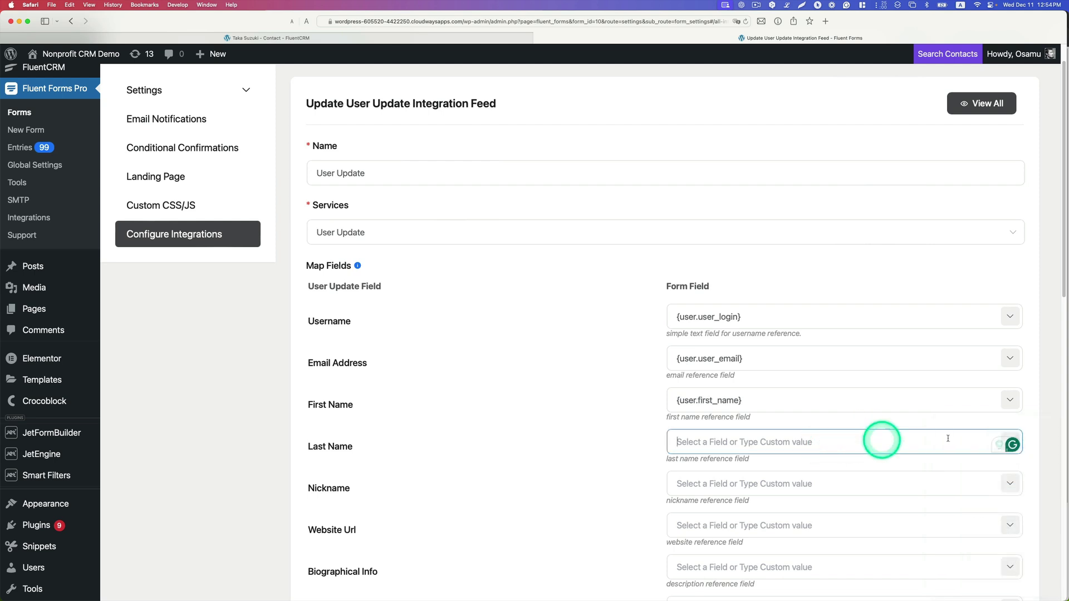
{"action": "left_click", "coordinate": [1014, 440]}
{"action": "scroll", "coordinate": [986, 384], "scroll_direction": "up", "scroll_amount": 2}
{"action": "scroll", "coordinate": [986, 384], "scroll_direction": "down", "scroll_amount": 3}
{"action": "scroll", "coordinate": [997, 386], "scroll_direction": "down", "scroll_amount": 3}
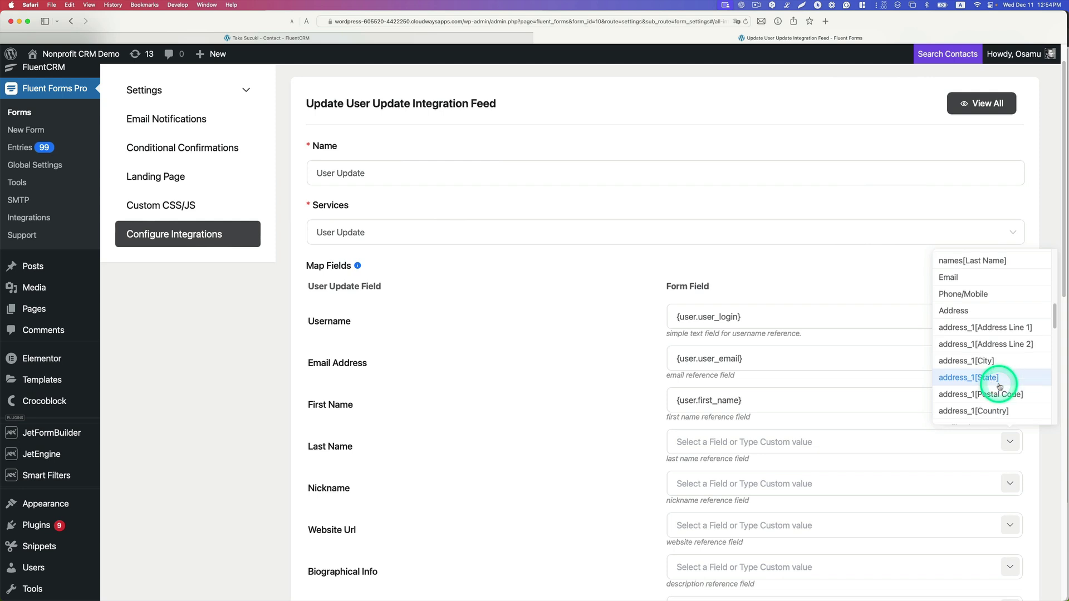
{"action": "scroll", "coordinate": [1000, 386], "scroll_direction": "down", "scroll_amount": 10}
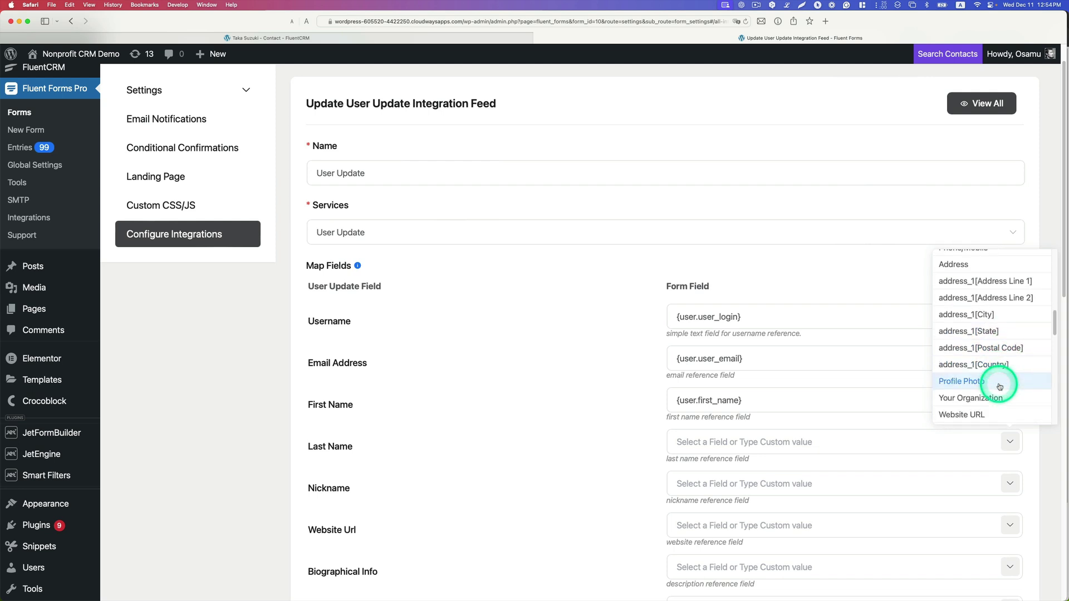
{"action": "scroll", "coordinate": [999, 386], "scroll_direction": "down", "scroll_amount": 1}
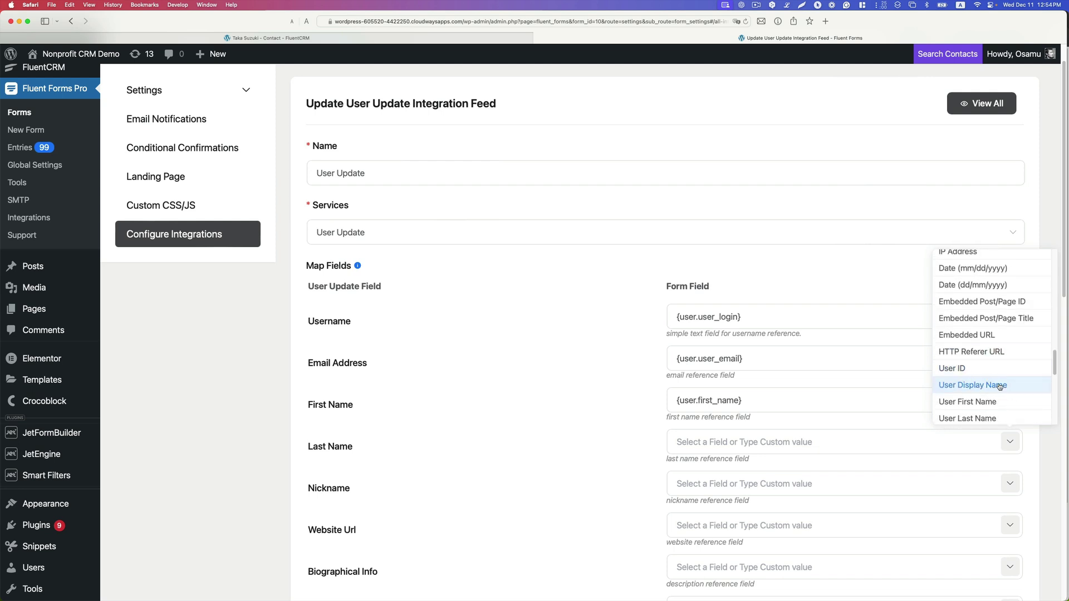
{"action": "left_click", "coordinate": [982, 406]}
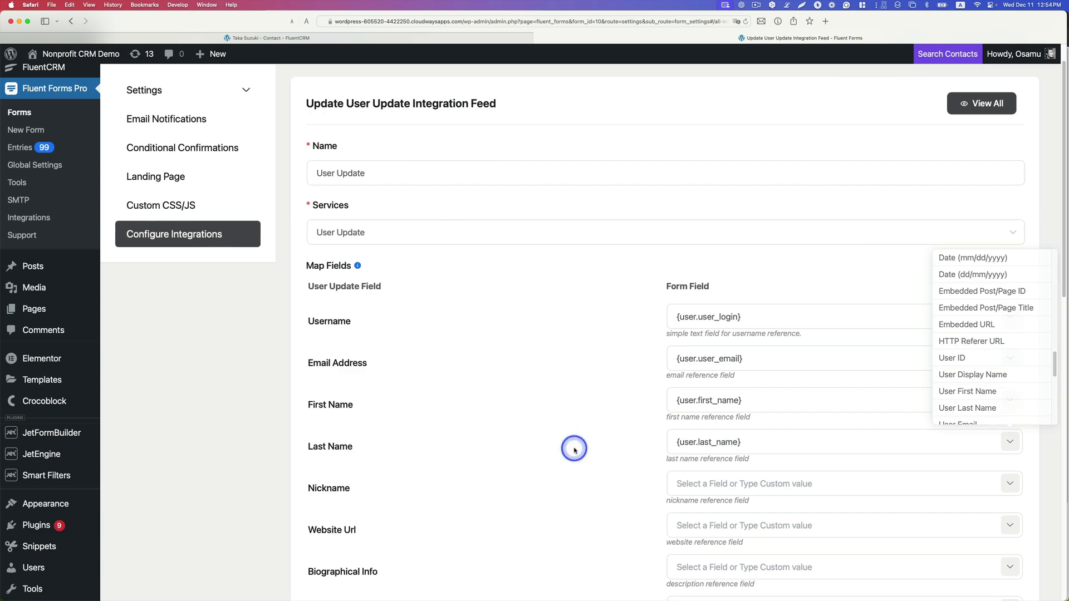
- Review the remaining user update fields and the profile_photo user meta mapping
{"action": "scroll", "coordinate": [692, 476], "scroll_direction": "down", "scroll_amount": 4}
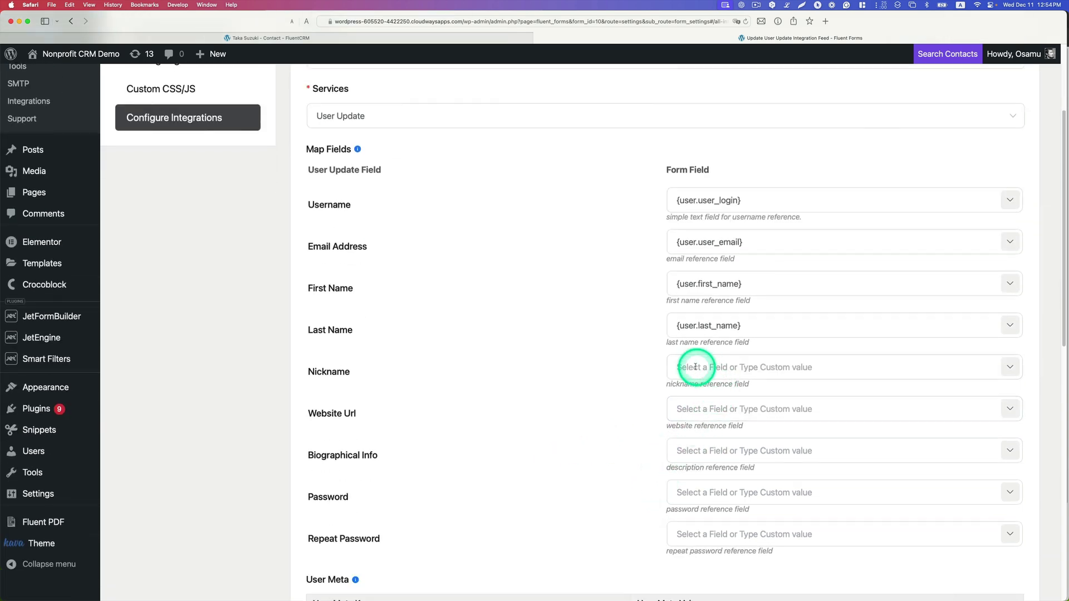
{"action": "scroll", "coordinate": [719, 421], "scroll_direction": "down", "scroll_amount": 2}
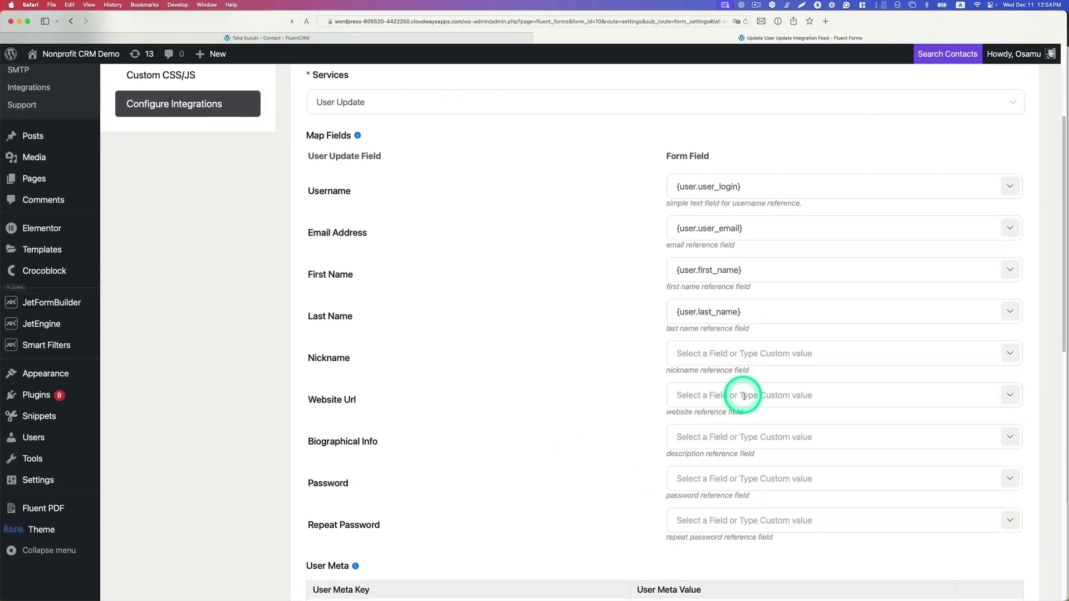
{"action": "scroll", "coordinate": [744, 397], "scroll_direction": "down", "scroll_amount": 8}
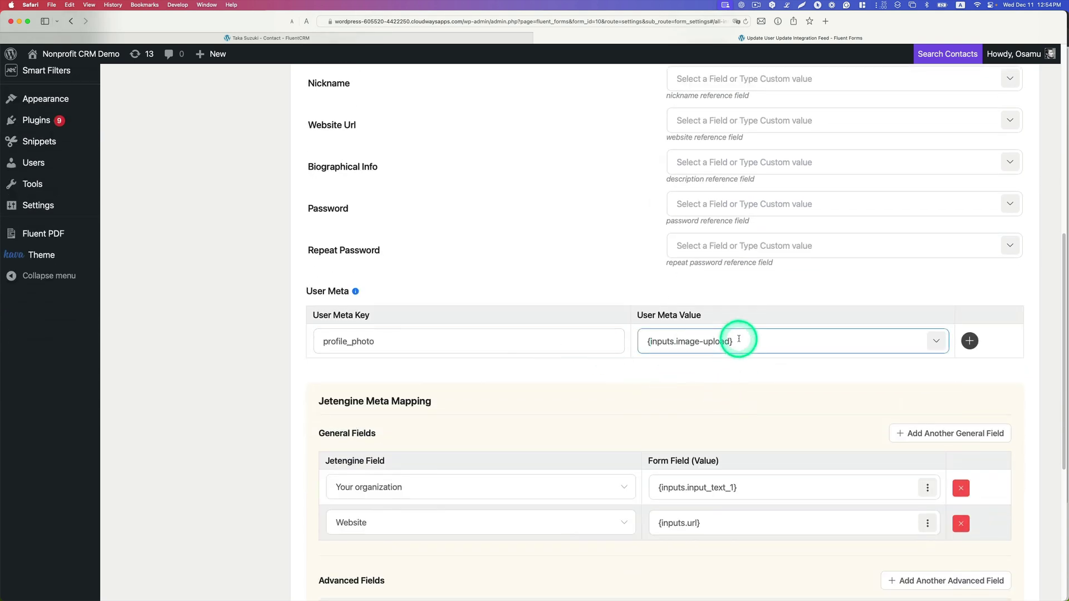
{"action": "left_click", "coordinate": [462, 348]}
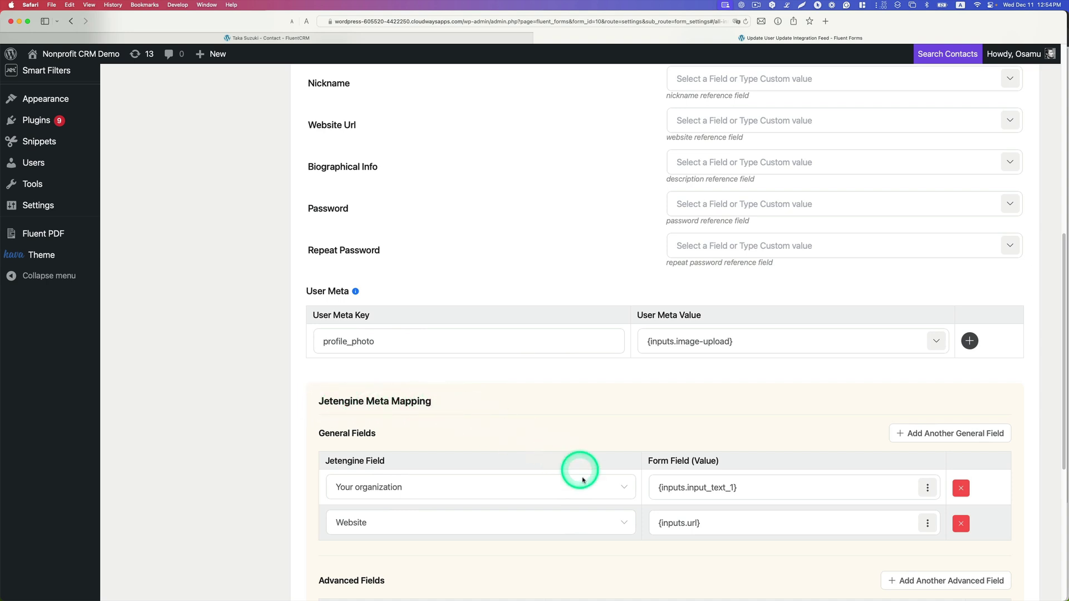
- Check the JetEngine fields available for the first general field mapping, leaving Your organization selected
{"action": "scroll", "coordinate": [390, 490], "scroll_direction": "down", "scroll_amount": 5}
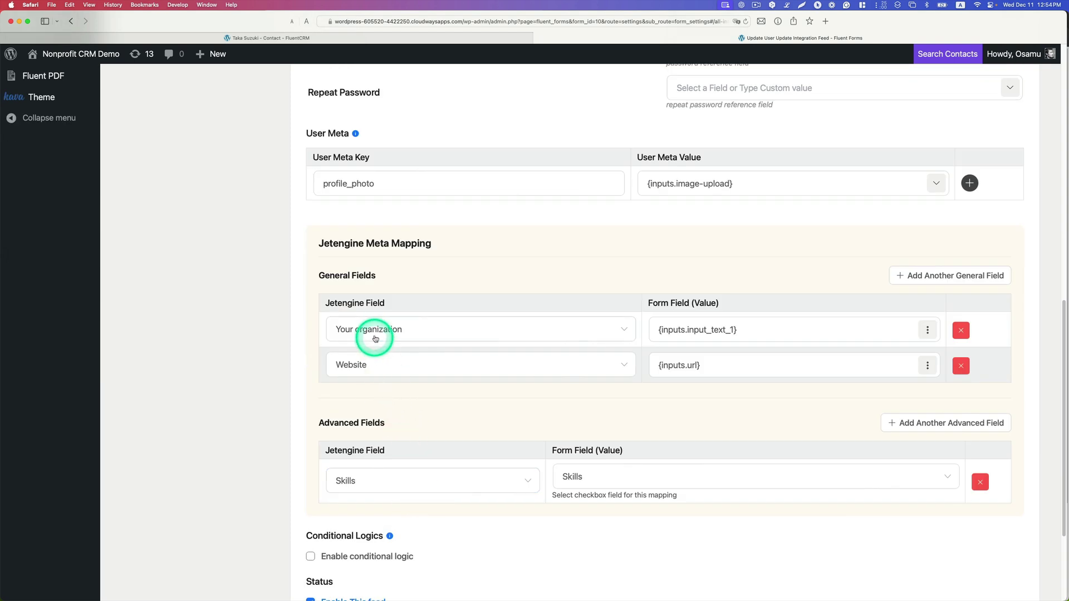
{"action": "left_click", "coordinate": [617, 329]}
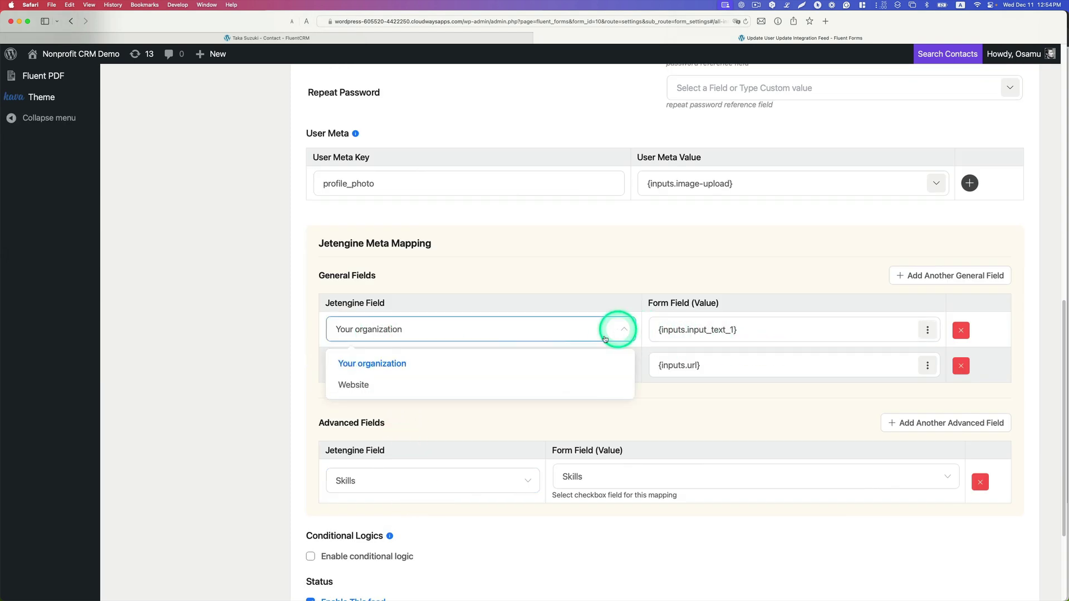
{"action": "left_click", "coordinate": [423, 384]}
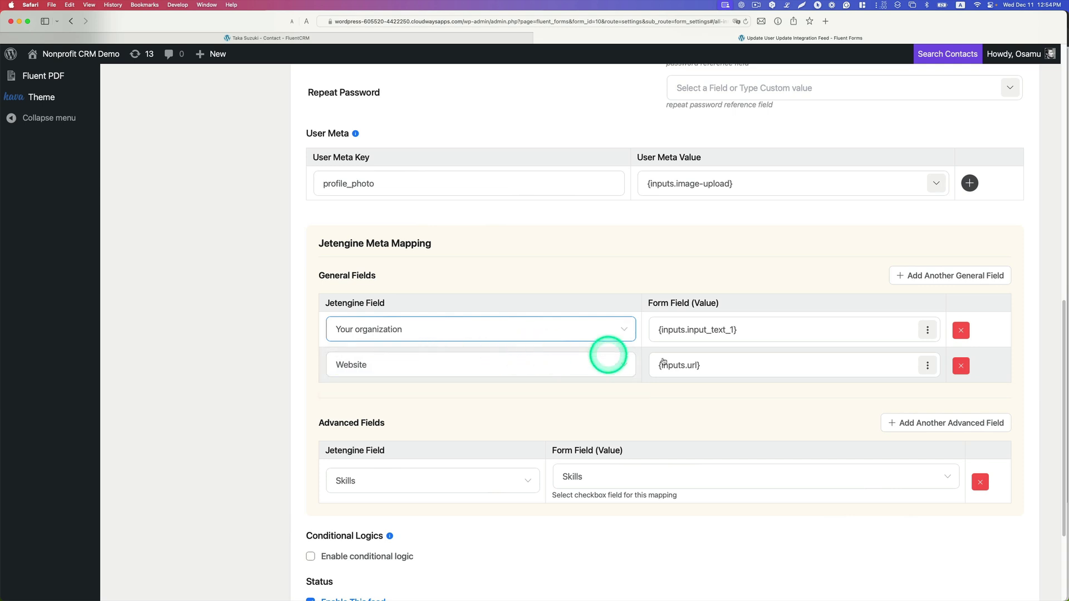
- Insert the Your Organization input into the JetEngine Your organization value, then remove the duplicate {inputs.input_text_1} shortcode
{"action": "left_click", "coordinate": [926, 333]}
{"action": "scroll", "coordinate": [945, 423], "scroll_direction": "down", "scroll_amount": 1}
{"action": "scroll", "coordinate": [945, 423], "scroll_direction": "down", "scroll_amount": 4}
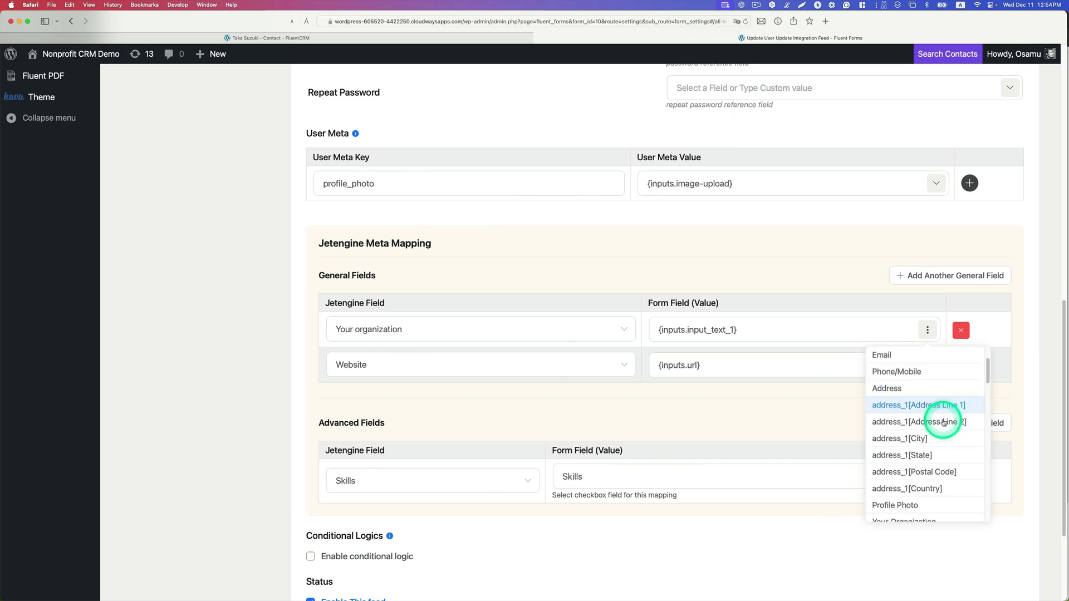
{"action": "scroll", "coordinate": [943, 423], "scroll_direction": "down", "scroll_amount": 4}
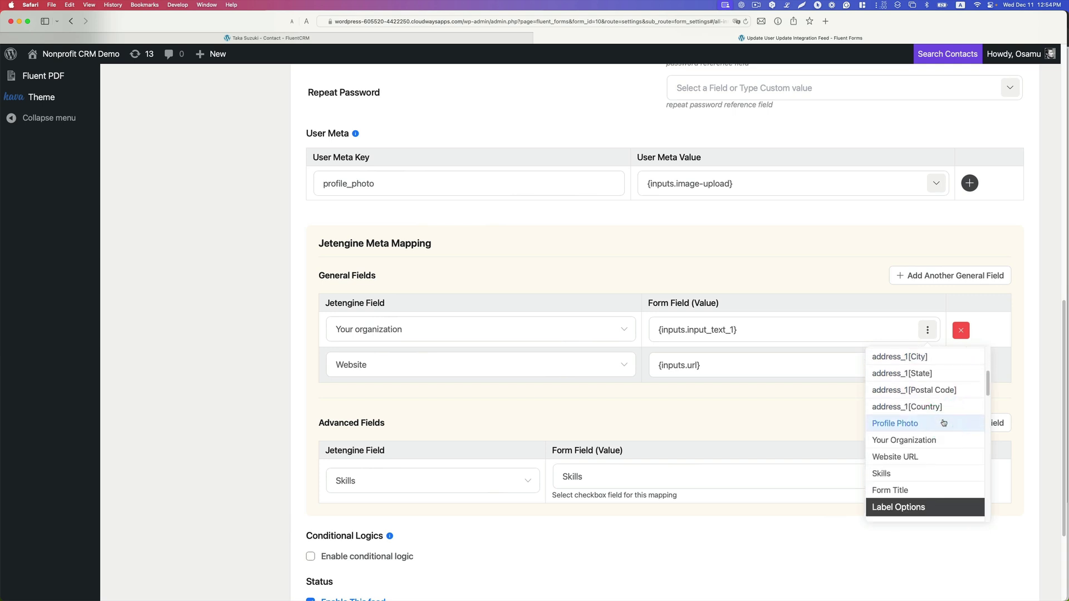
{"action": "left_click", "coordinate": [889, 441]}
{"action": "left_click_drag", "start_coordinate": [818, 330], "coordinate": [773, 329]}
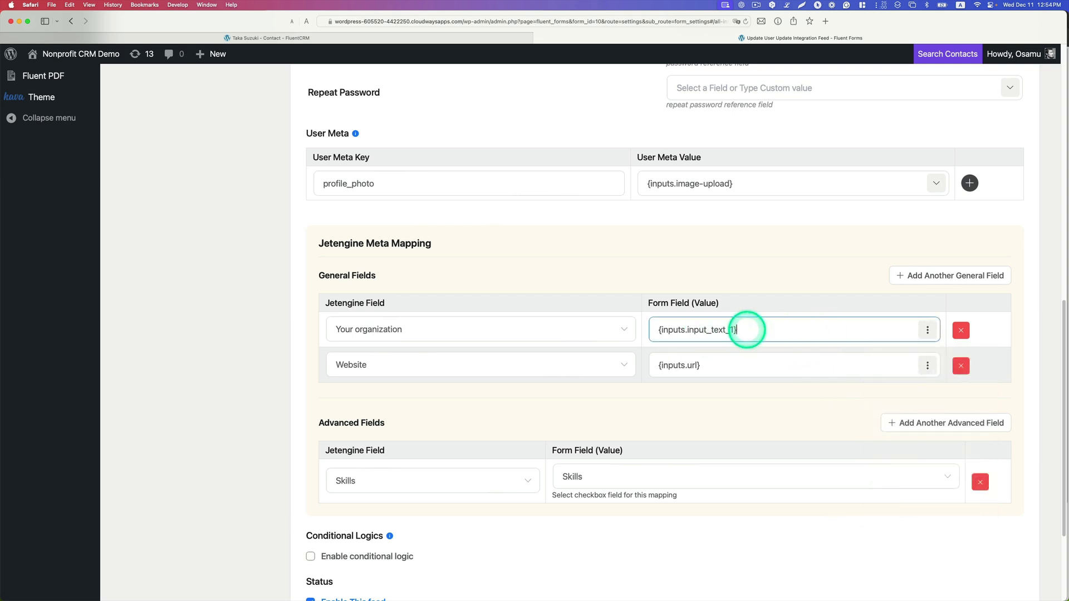
- Check the form inputs available for the JetEngine Website value, leaving {inputs.url} in place
{"action": "left_click", "coordinate": [927, 366]}
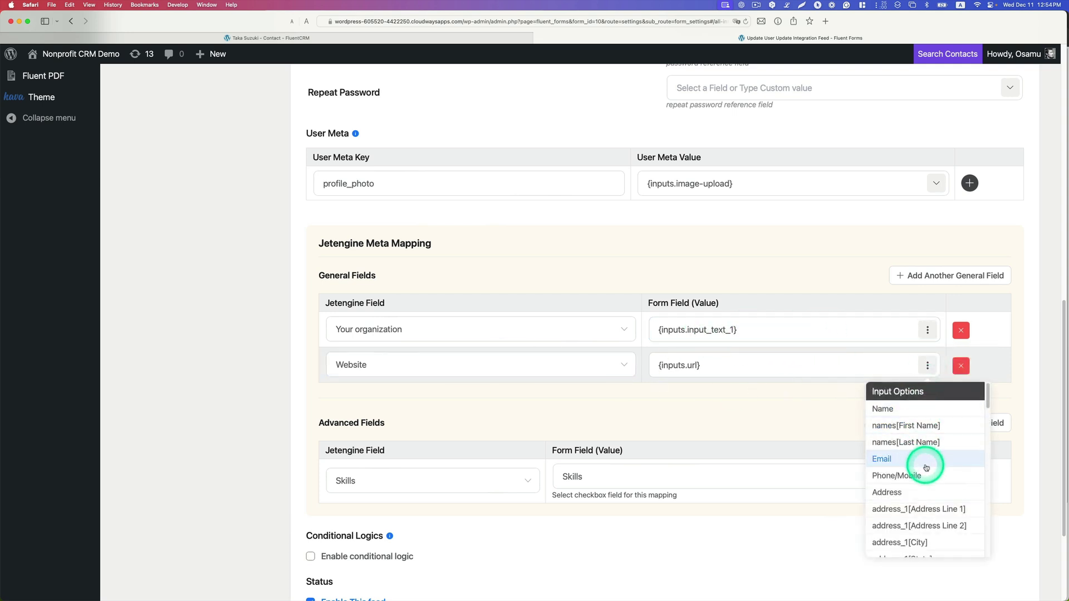
{"action": "scroll", "coordinate": [927, 470], "scroll_direction": "down", "scroll_amount": 5}
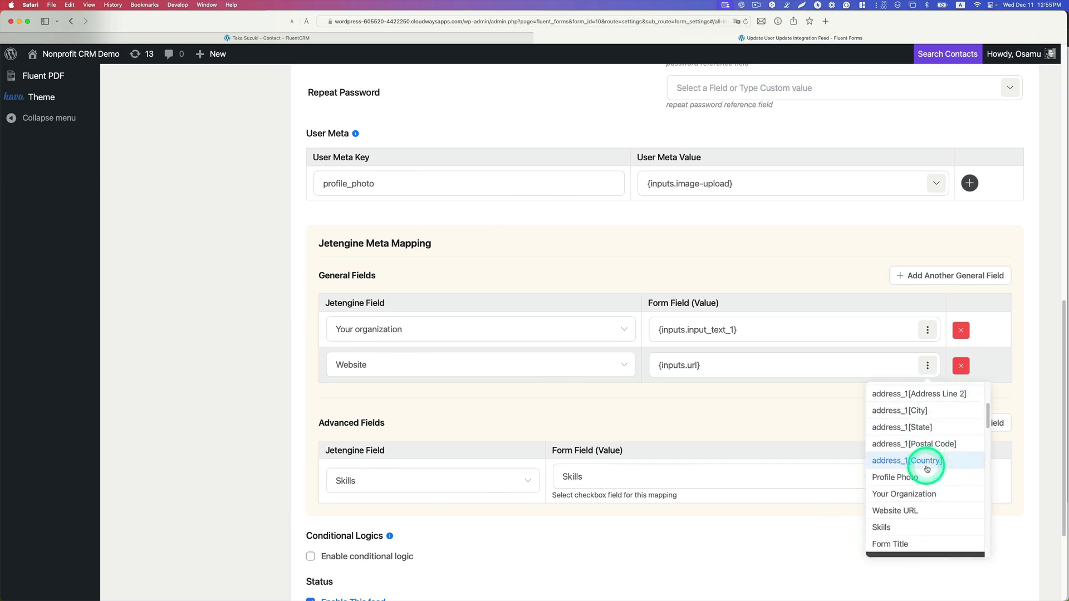
{"action": "scroll", "coordinate": [943, 476], "scroll_direction": "down", "scroll_amount": 1}
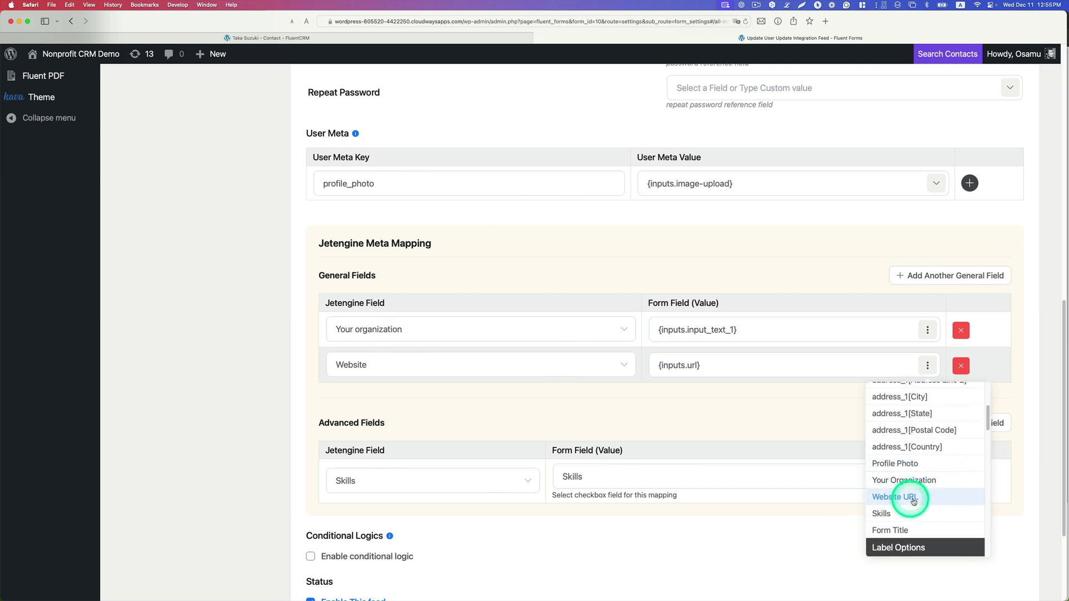
{"action": "left_click", "coordinate": [794, 421]}
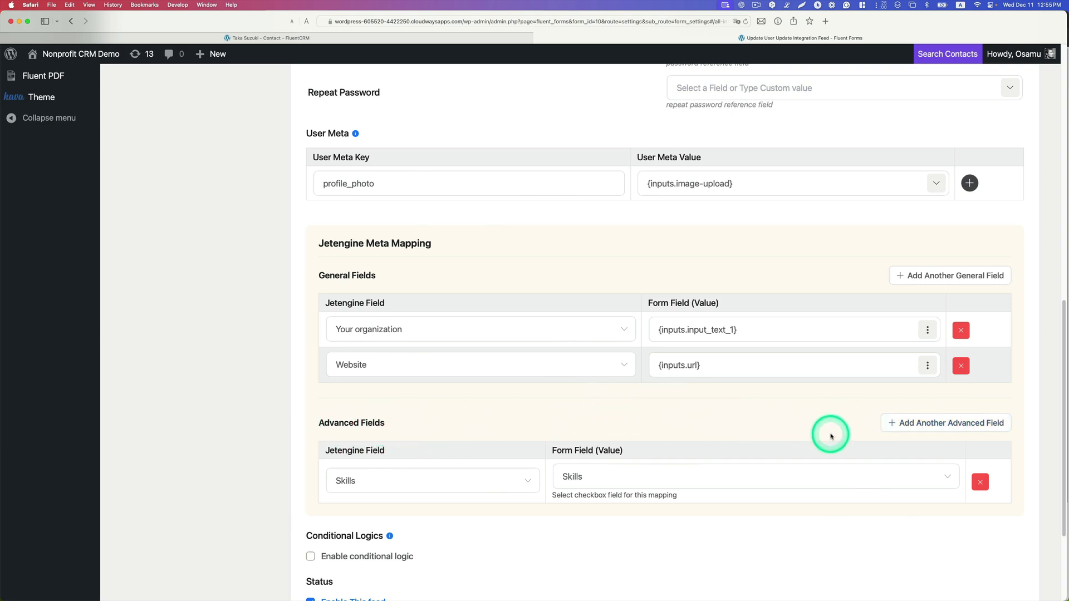
- Recreate the advanced JetEngine mapping, pairing the Skills field with the Skills form field, and save the feed
{"action": "left_click", "coordinate": [980, 482]}
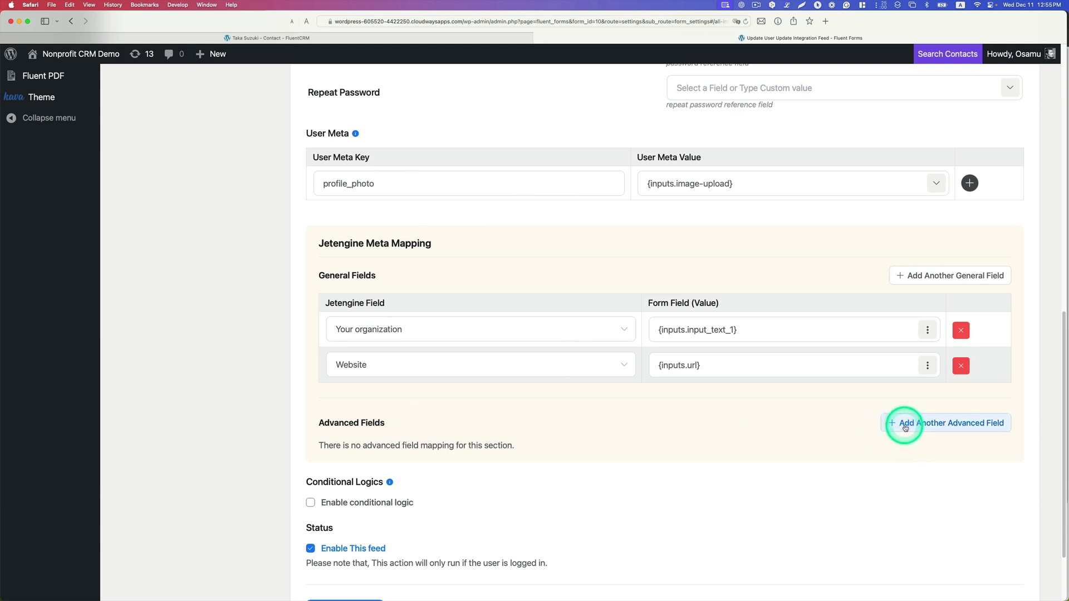
{"action": "left_click", "coordinate": [946, 424]}
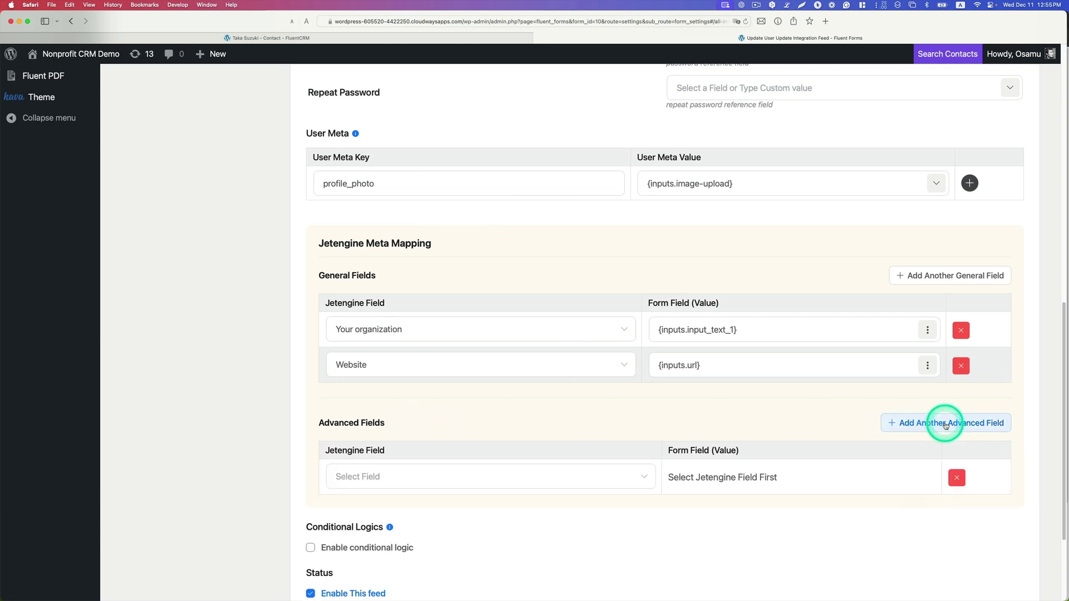
{"action": "left_click", "coordinate": [489, 475]}
{"action": "left_click", "coordinate": [353, 509]}
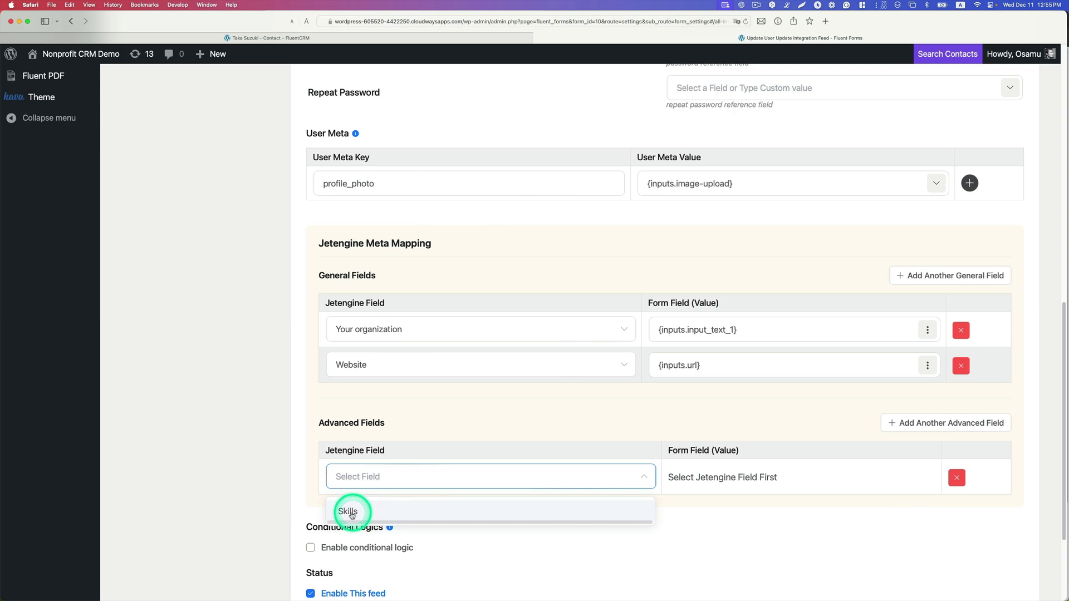
{"action": "left_click", "coordinate": [945, 477]}
{"action": "left_click", "coordinate": [574, 511]}
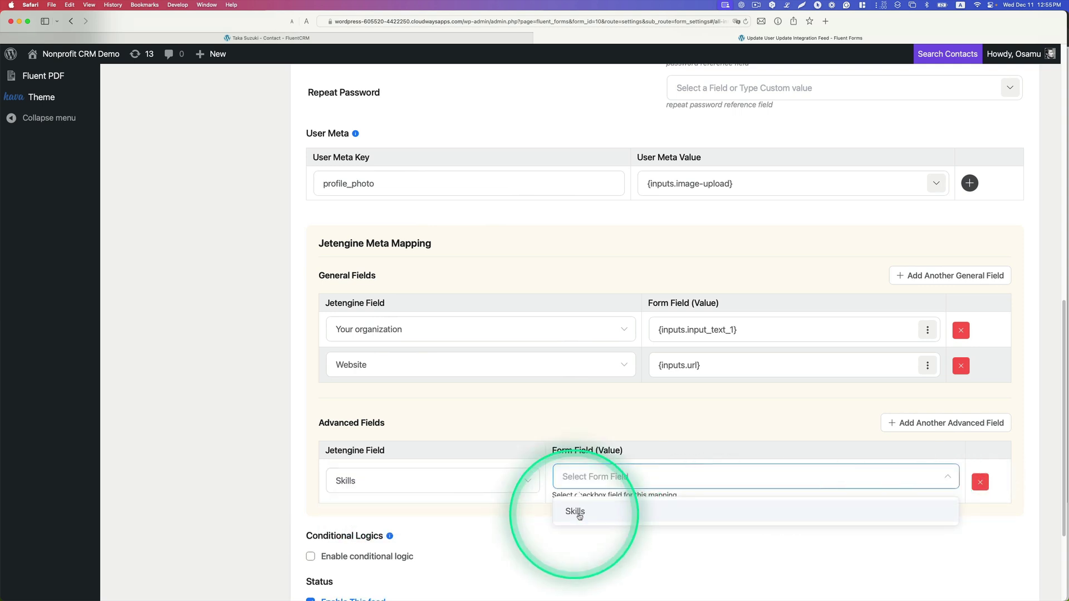
{"action": "scroll", "coordinate": [793, 526], "scroll_direction": "down", "scroll_amount": 3}
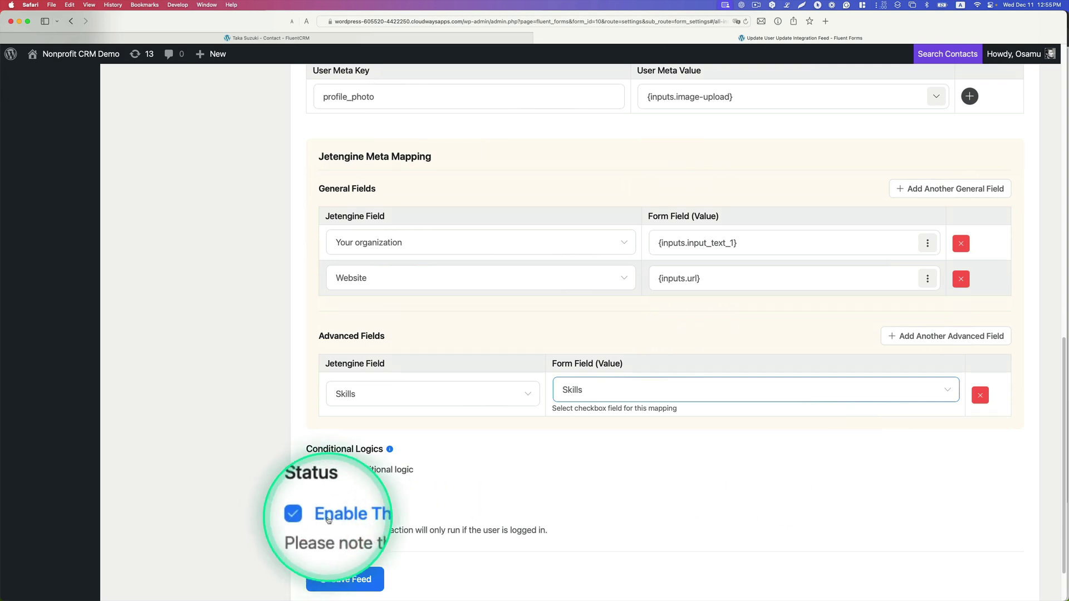
{"action": "left_click", "coordinate": [339, 578]}
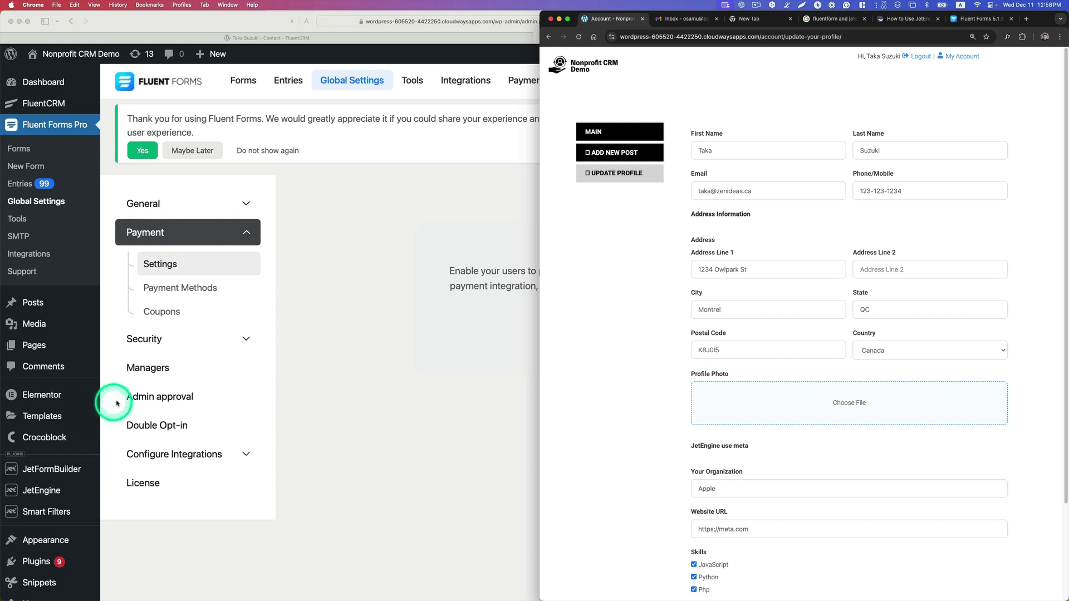
- Open JetEngine's Profile Builder and check the pages available as Account Page, leaving Account selected
{"action": "scroll", "coordinate": [78, 420], "scroll_direction": "down", "scroll_amount": 3}
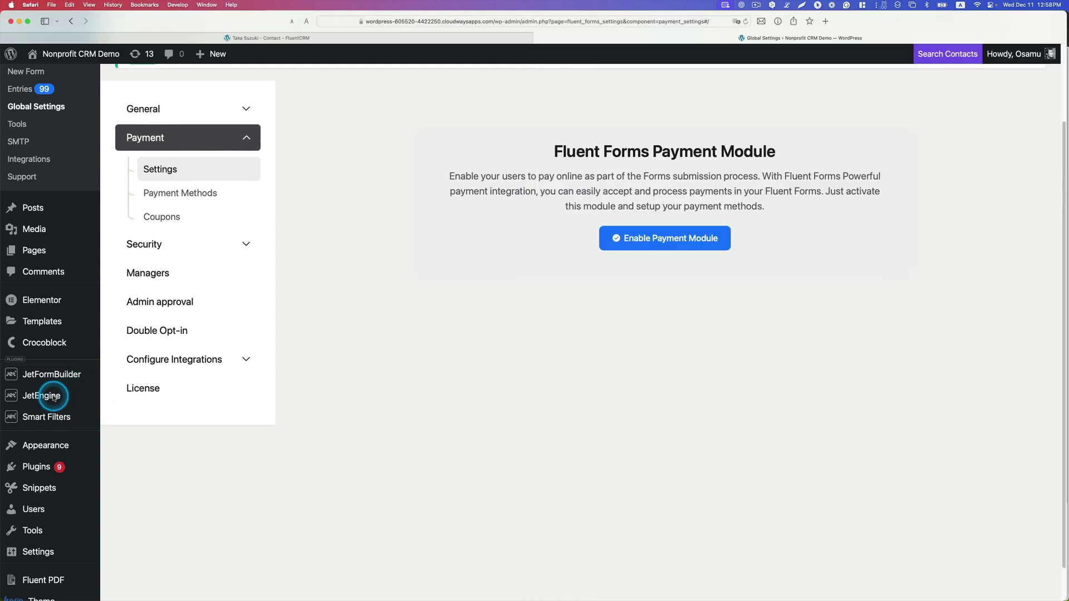
{"action": "left_click", "coordinate": [56, 396]}
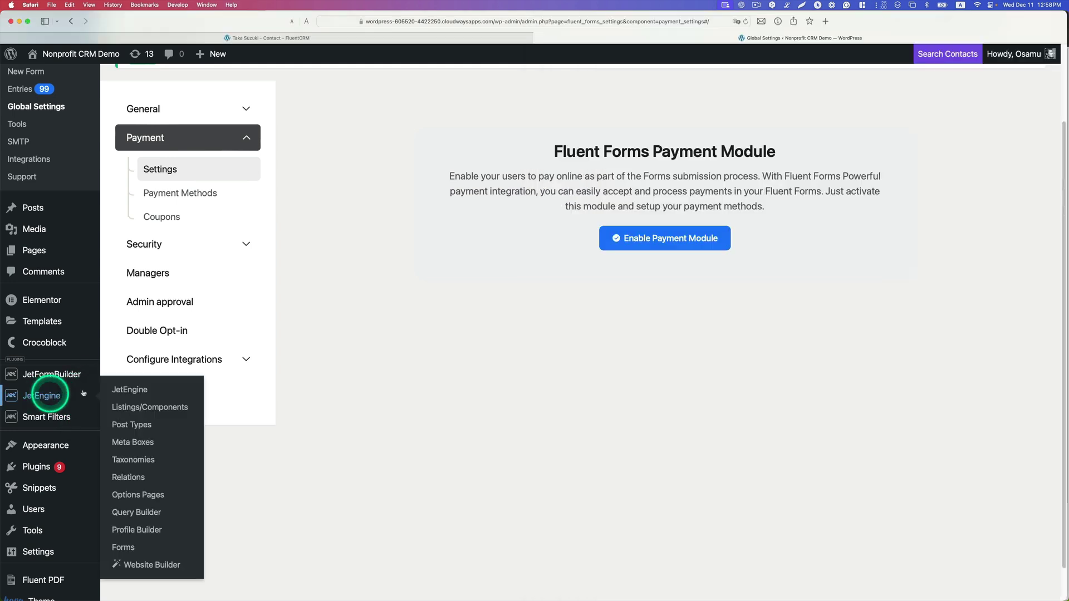
{"action": "left_click", "coordinate": [139, 530]}
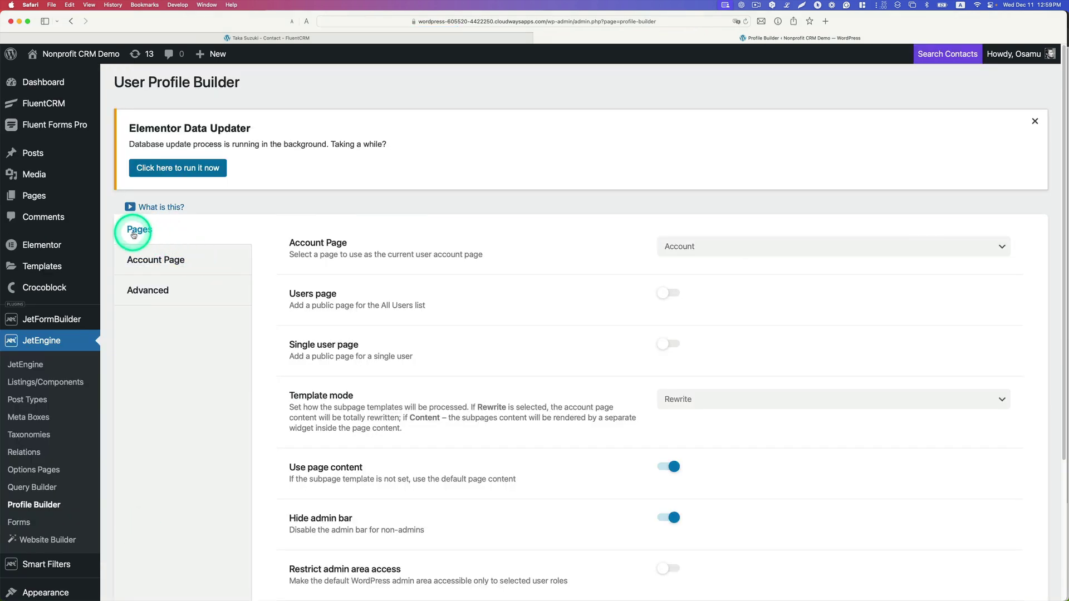
{"action": "left_click", "coordinate": [700, 254]}
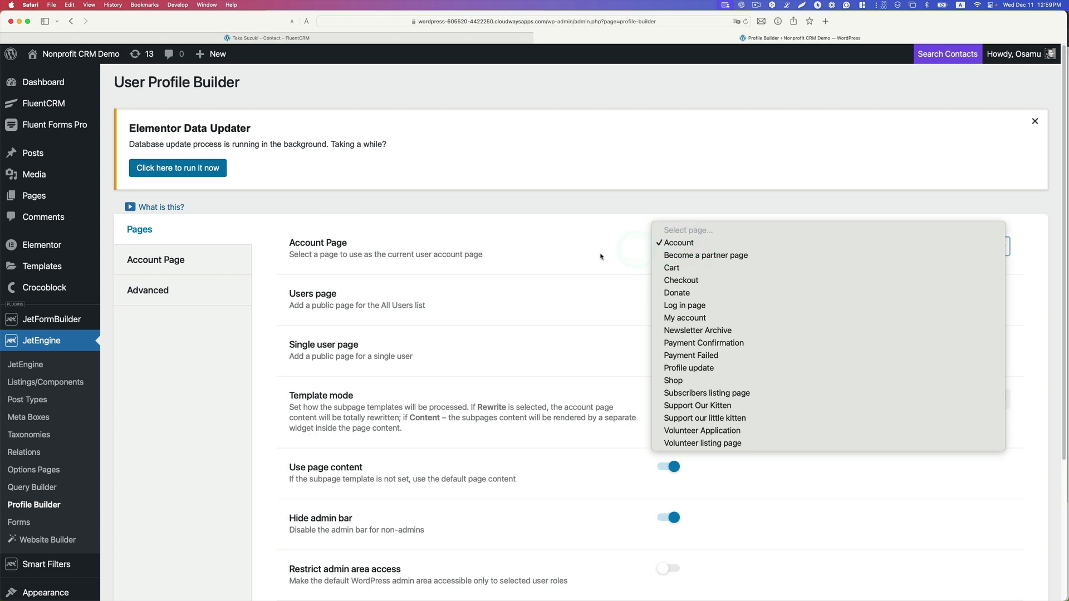
{"action": "left_click", "coordinate": [550, 255]}
{"action": "scroll", "coordinate": [549, 273], "scroll_direction": "down", "scroll_amount": 3}
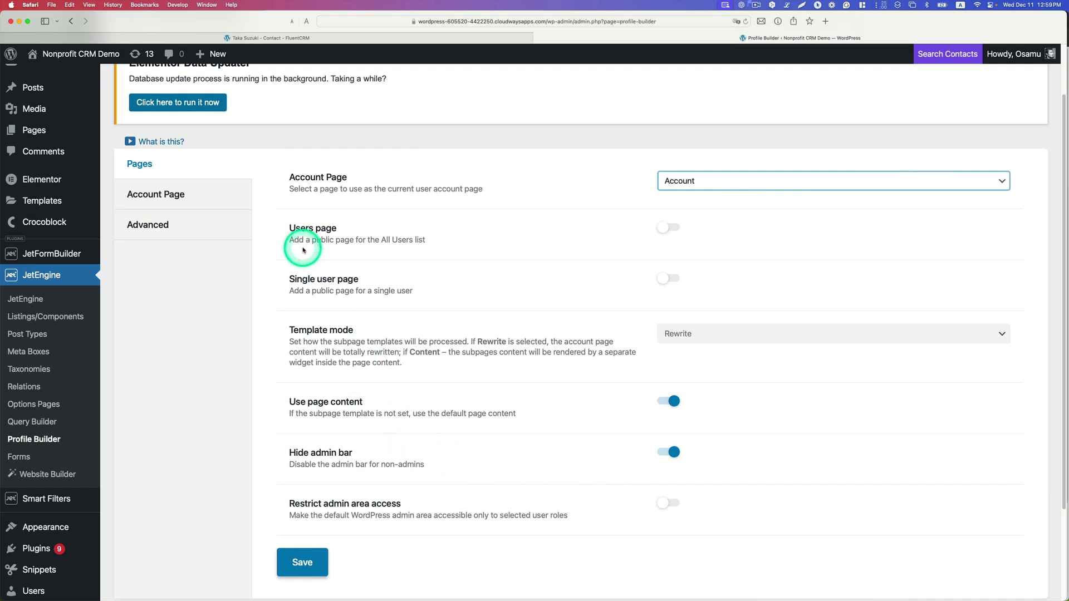
{"action": "left_click", "coordinate": [182, 204]}
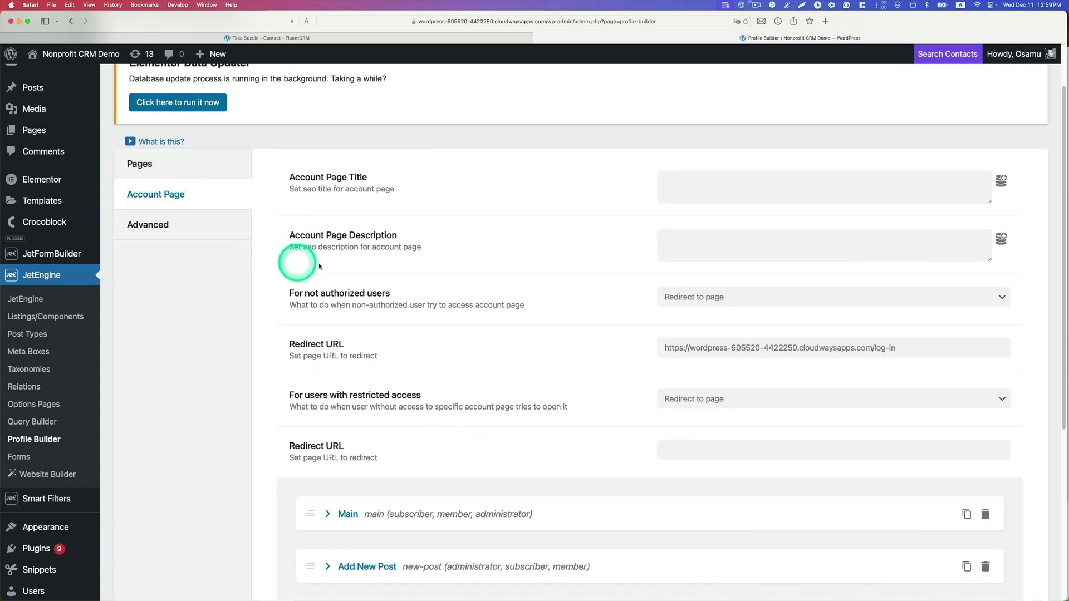
{"action": "scroll", "coordinate": [369, 266], "scroll_direction": "down", "scroll_amount": 1}
{"action": "scroll", "coordinate": [374, 305], "scroll_direction": "down", "scroll_amount": 3}
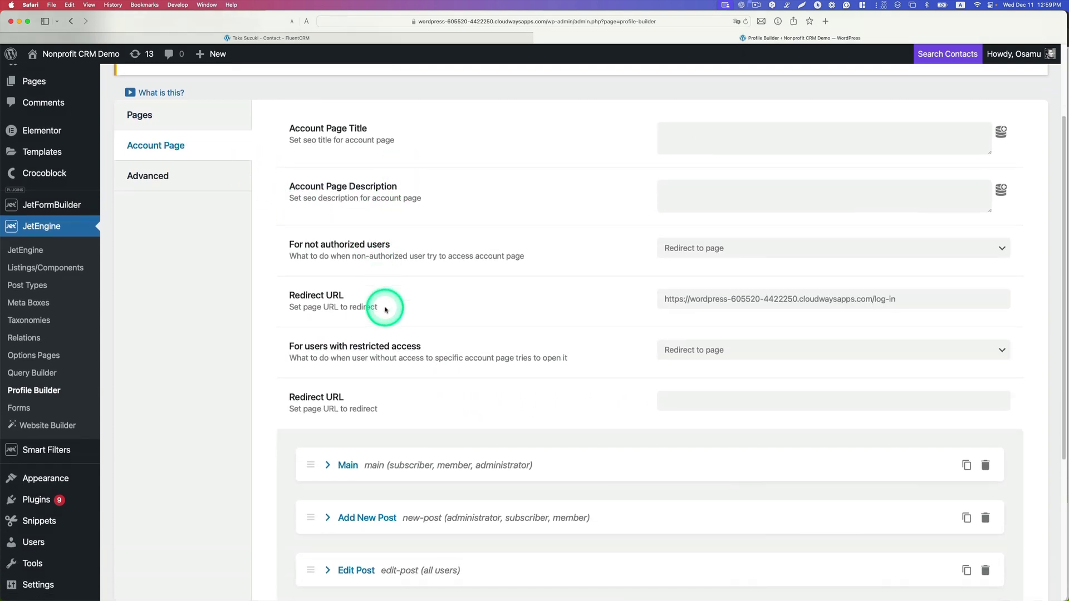
{"action": "scroll", "coordinate": [381, 303], "scroll_direction": "down", "scroll_amount": 2}
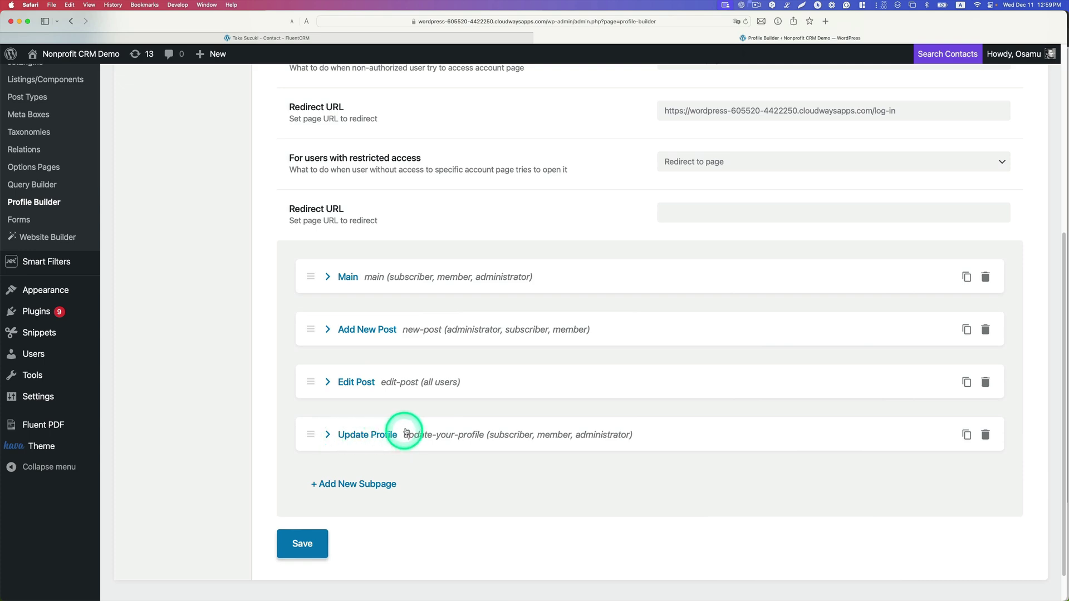
{"action": "key", "text": "ctrl+Up"}
{"action": "left_click", "coordinate": [751, 239]}
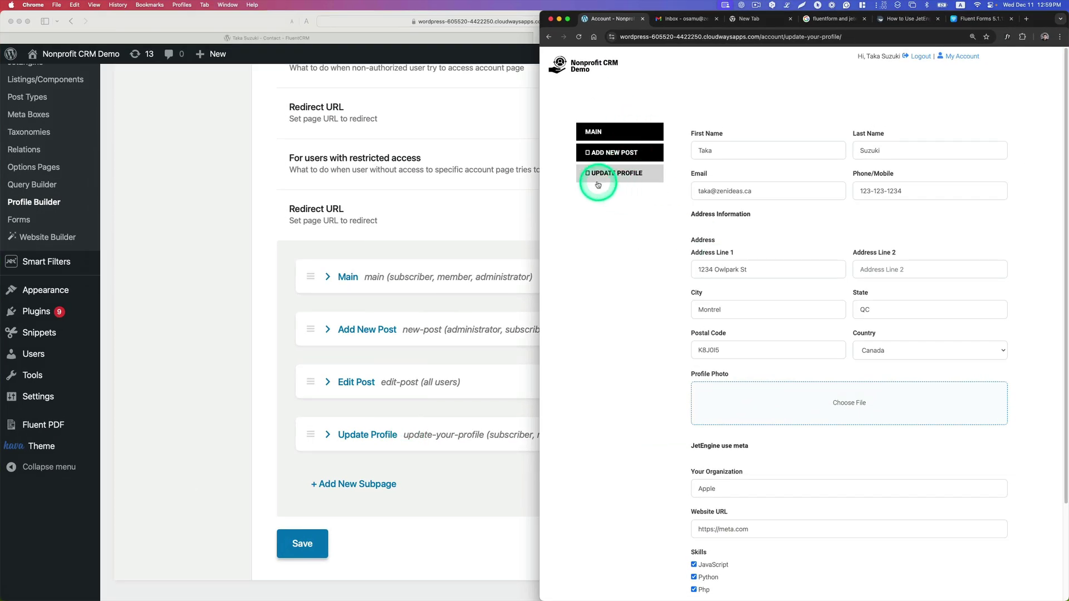
{"action": "left_click", "coordinate": [345, 435]}
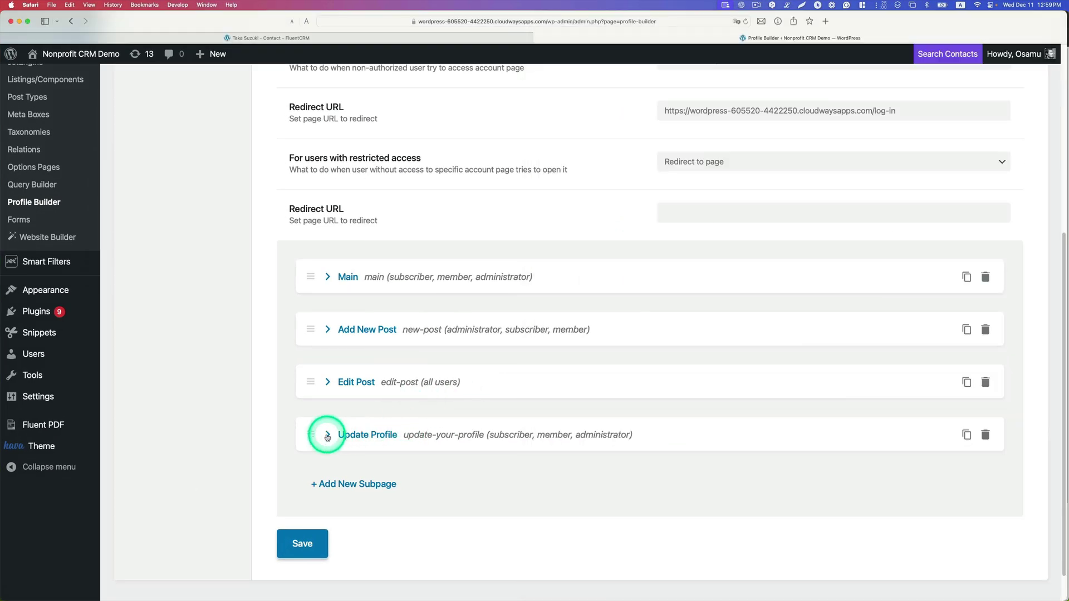
- Expand the Update Profile subpage and examine its title, slug, template and permitted user roles
{"action": "left_click", "coordinate": [327, 436]}
{"action": "scroll", "coordinate": [390, 420], "scroll_direction": "down", "scroll_amount": 2}
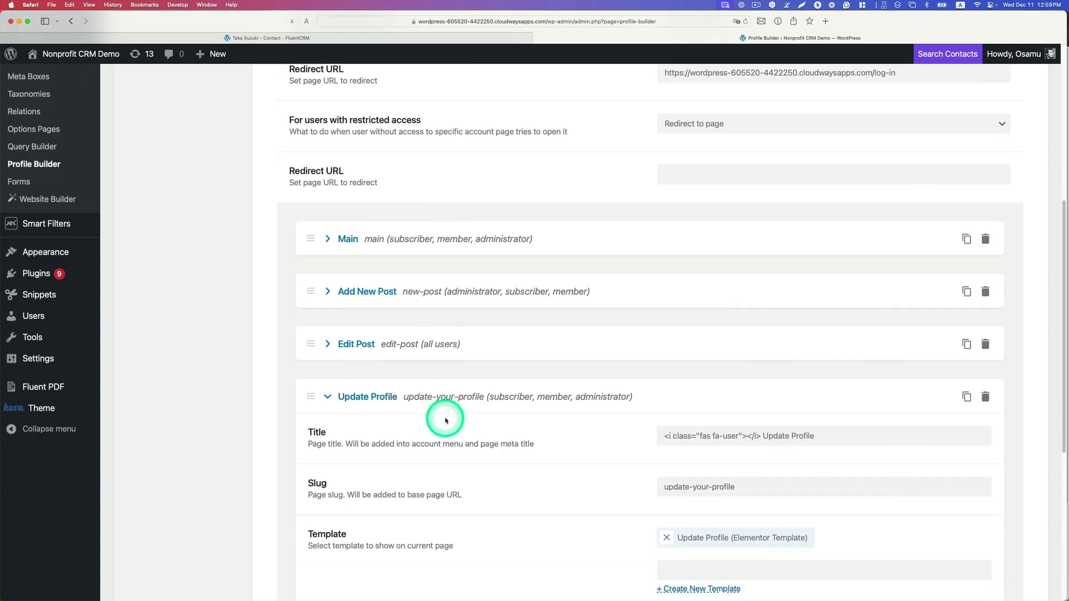
{"action": "scroll", "coordinate": [446, 421], "scroll_direction": "down", "scroll_amount": 6}
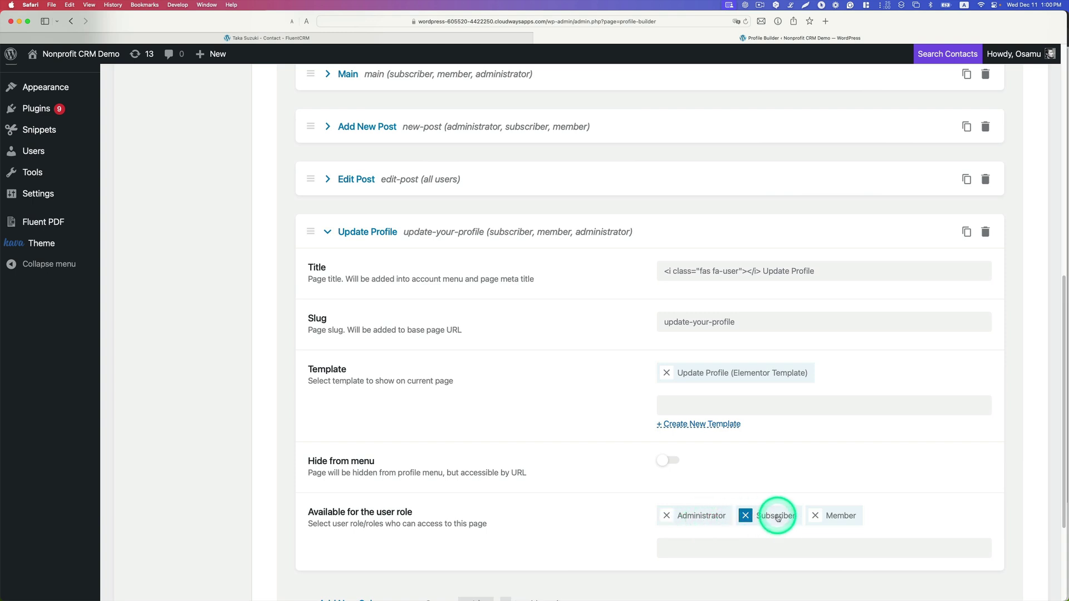
- Open the saved Update Profile template in the Elementor editor
{"action": "scroll", "coordinate": [839, 517], "scroll_direction": "up", "scroll_amount": 10}
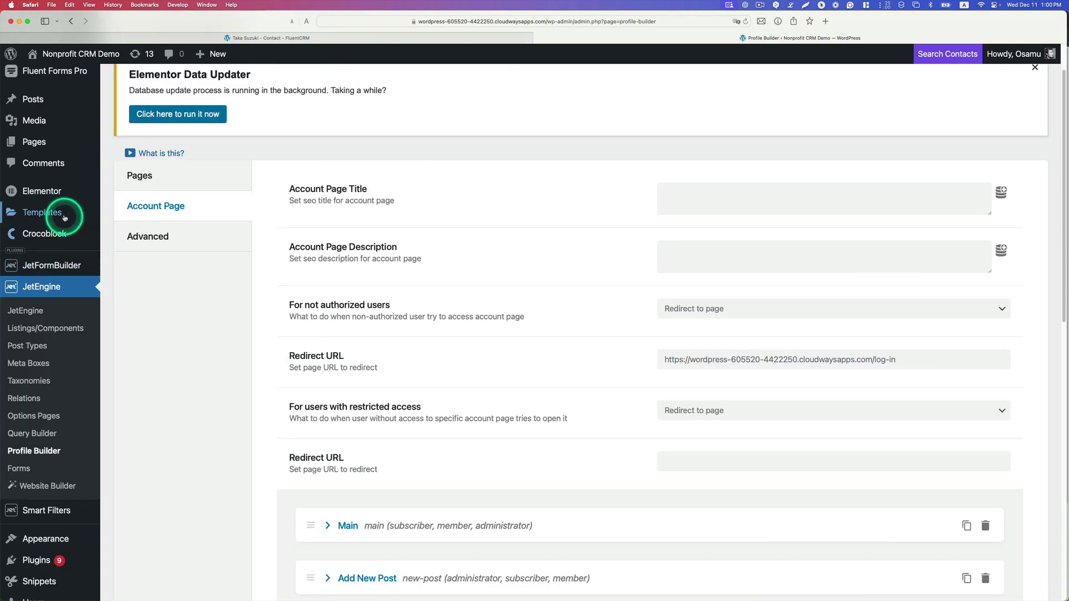
{"action": "mouse_move", "coordinate": [32, 215]}
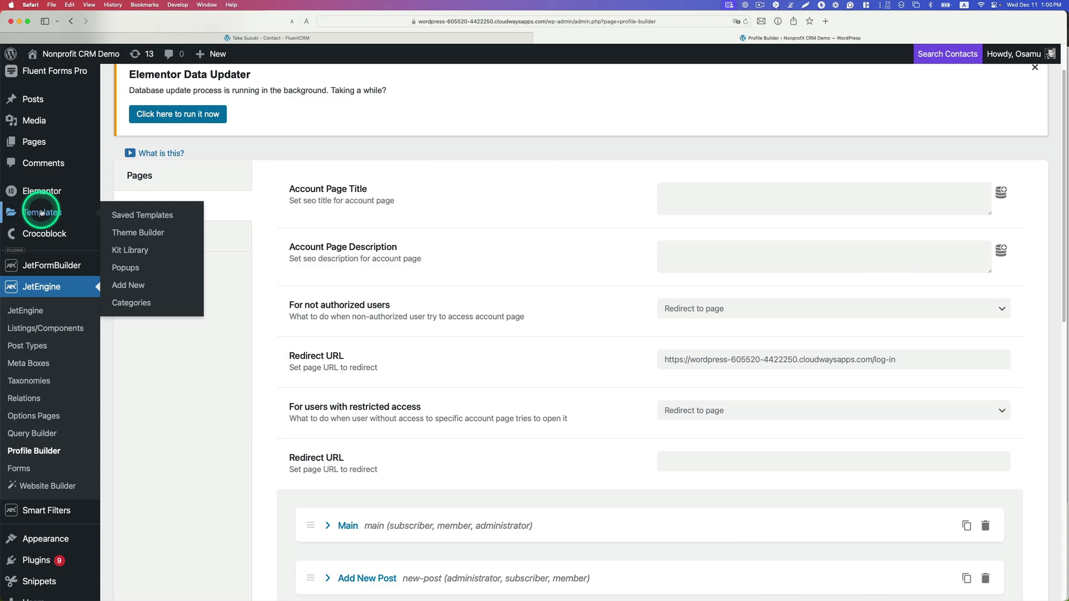
{"action": "left_click", "coordinate": [144, 215]}
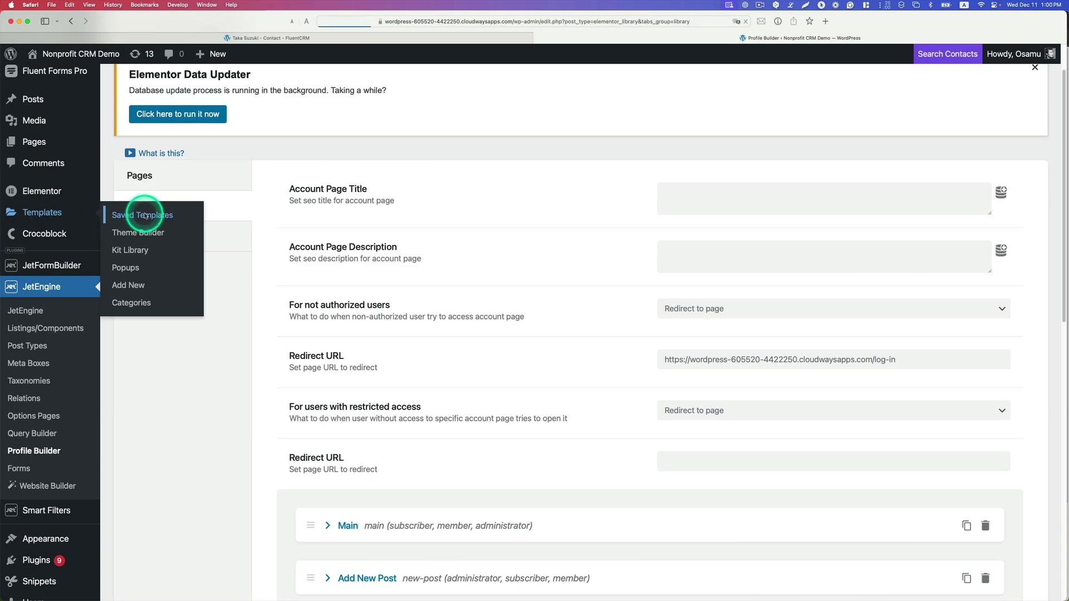
{"action": "scroll", "coordinate": [407, 332], "scroll_direction": "down", "scroll_amount": 2}
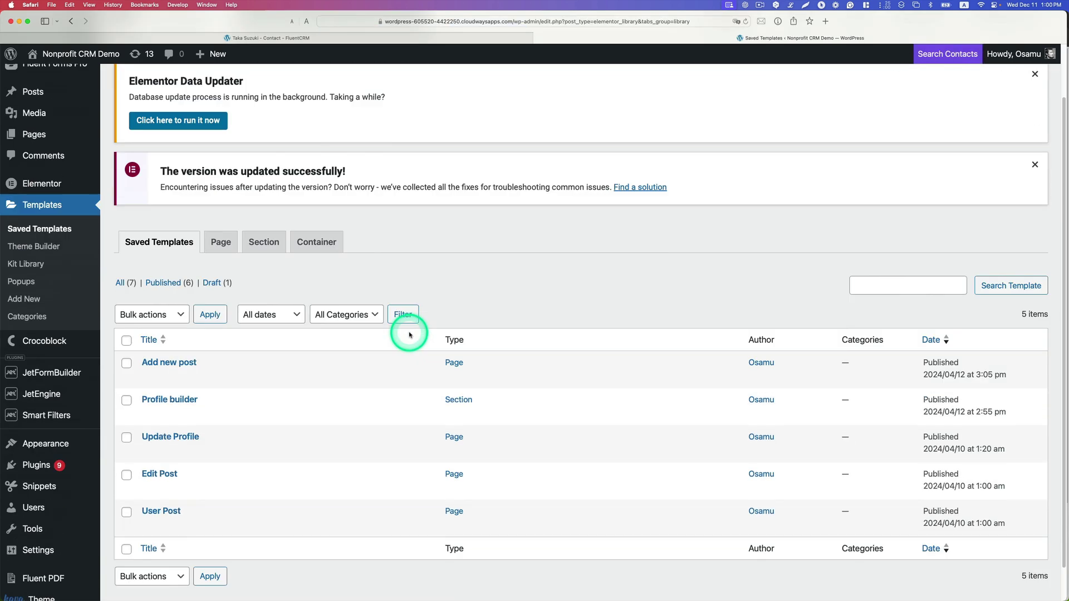
{"action": "mouse_move", "coordinate": [156, 432]}
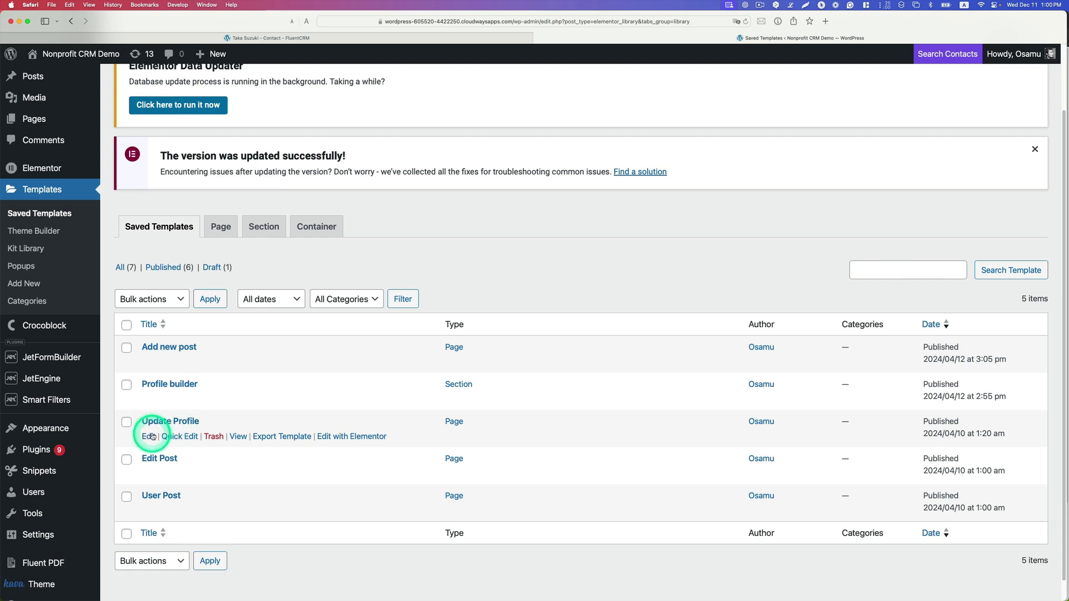
{"action": "left_click", "coordinate": [343, 436]}
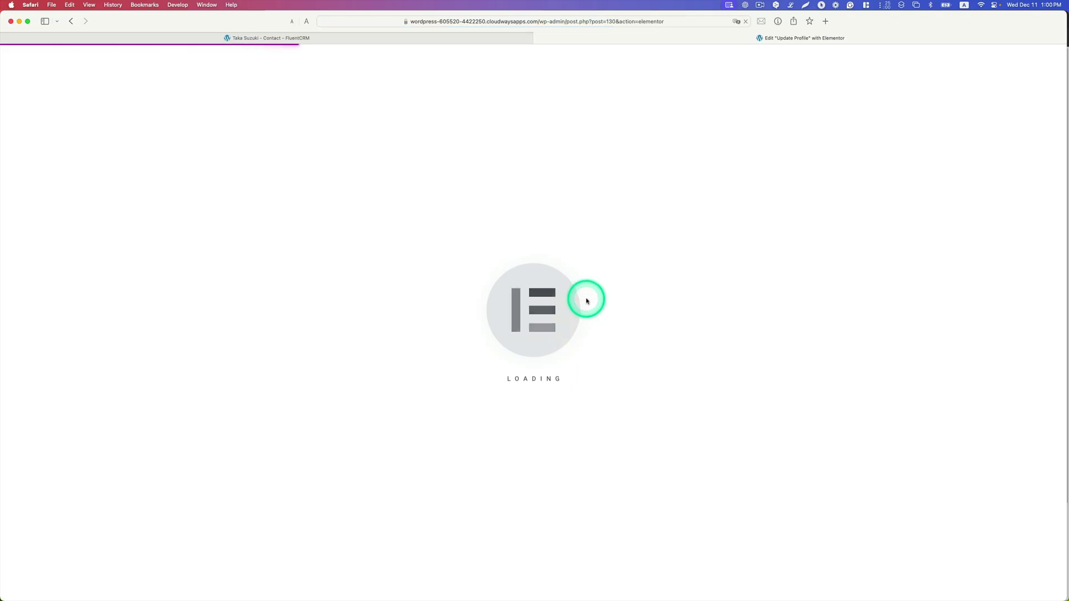
- Inspect the template's profile menu, then search the Elementor widgets for "menu" to locate the Profile Menu widget
{"action": "left_click", "coordinate": [428, 101]}
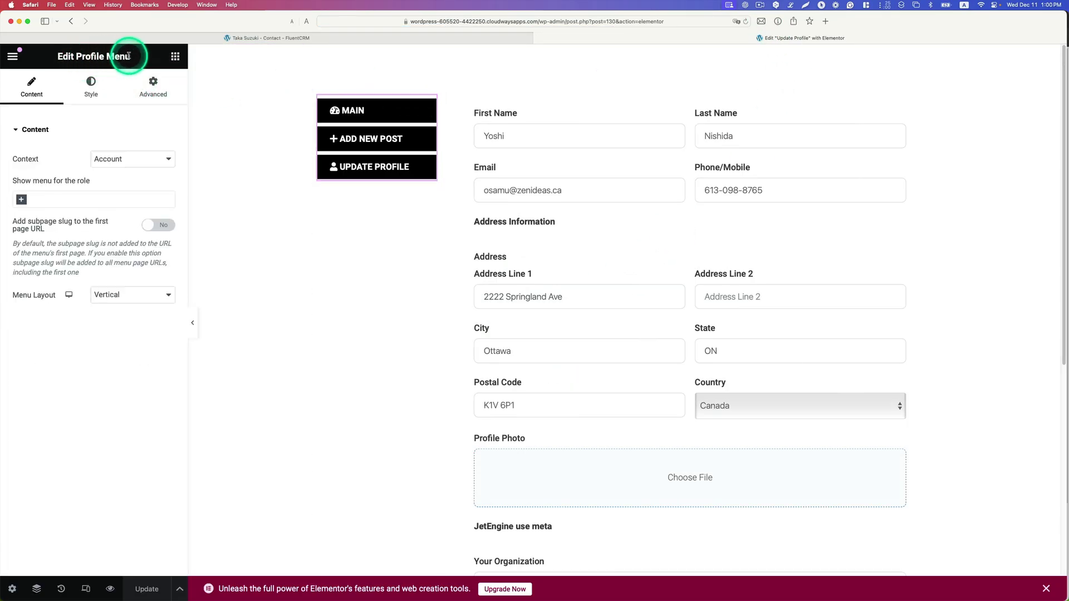
{"action": "left_click", "coordinate": [174, 58]}
{"action": "left_click", "coordinate": [128, 111]}
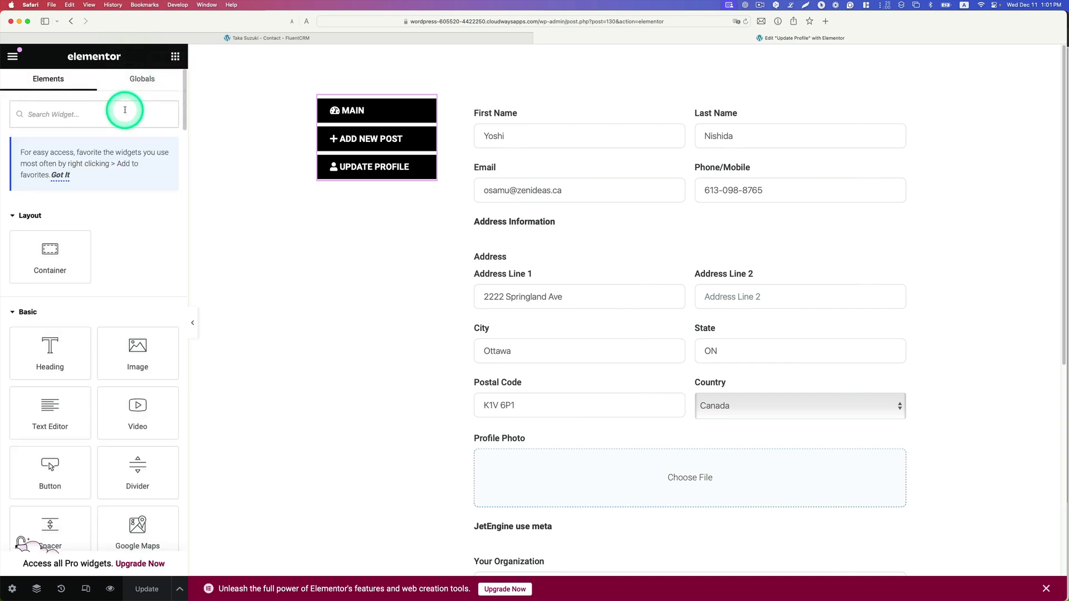
{"action": "type", "text": "menu"}
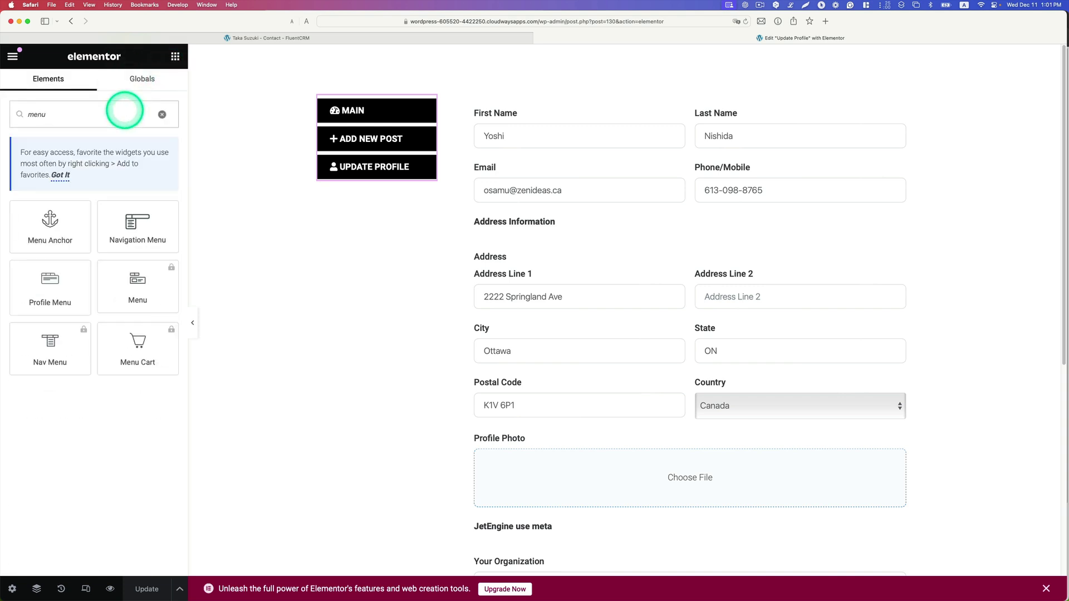
{"action": "left_click_drag", "start_coordinate": [52, 275], "coordinate": [76, 277]}
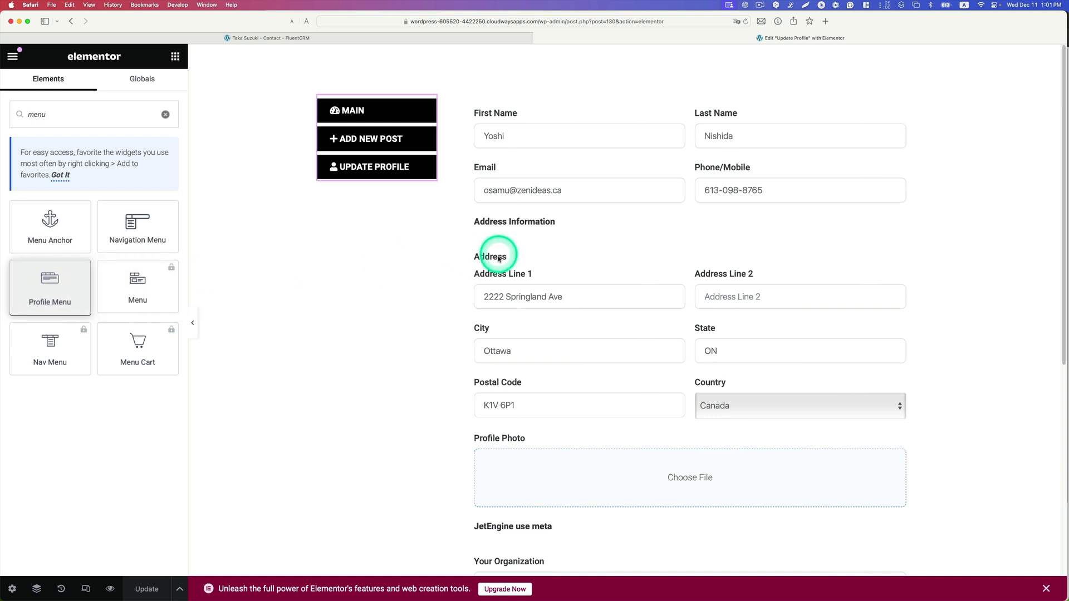
- Select the template's form element and highlight its [fluentform id="10"] shortcode
{"action": "left_click", "coordinate": [633, 177]}
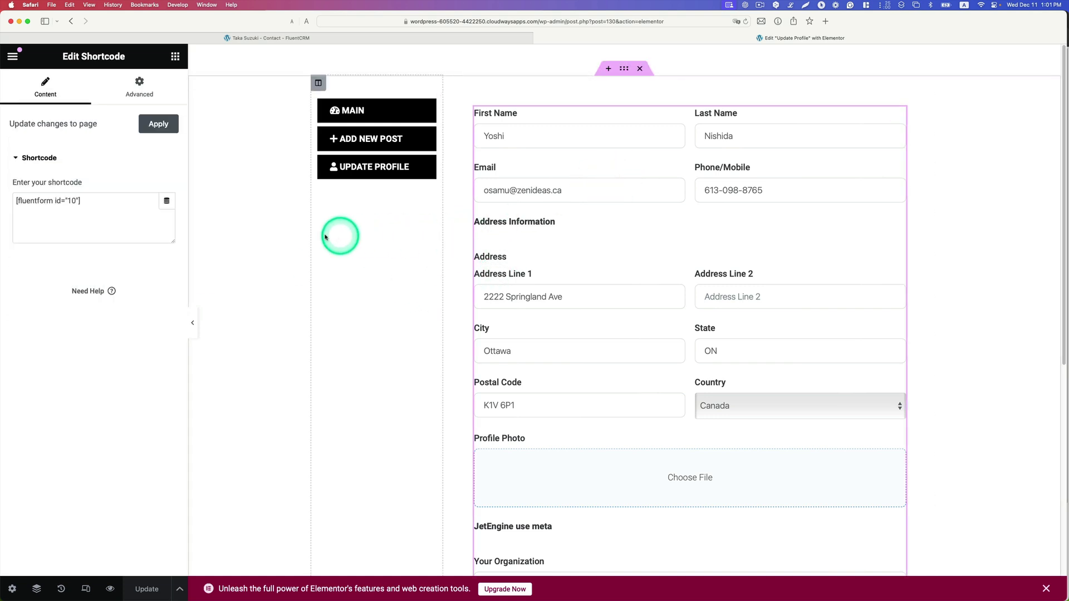
{"action": "left_click_drag", "start_coordinate": [90, 203], "coordinate": [62, 200]}
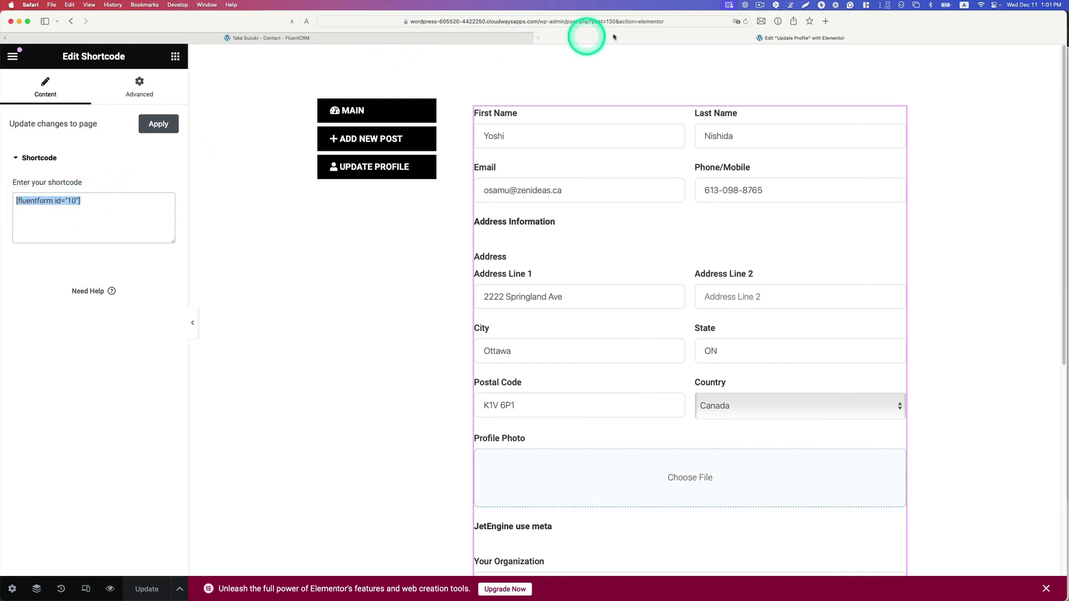
{"action": "left_click", "coordinate": [758, 9]}
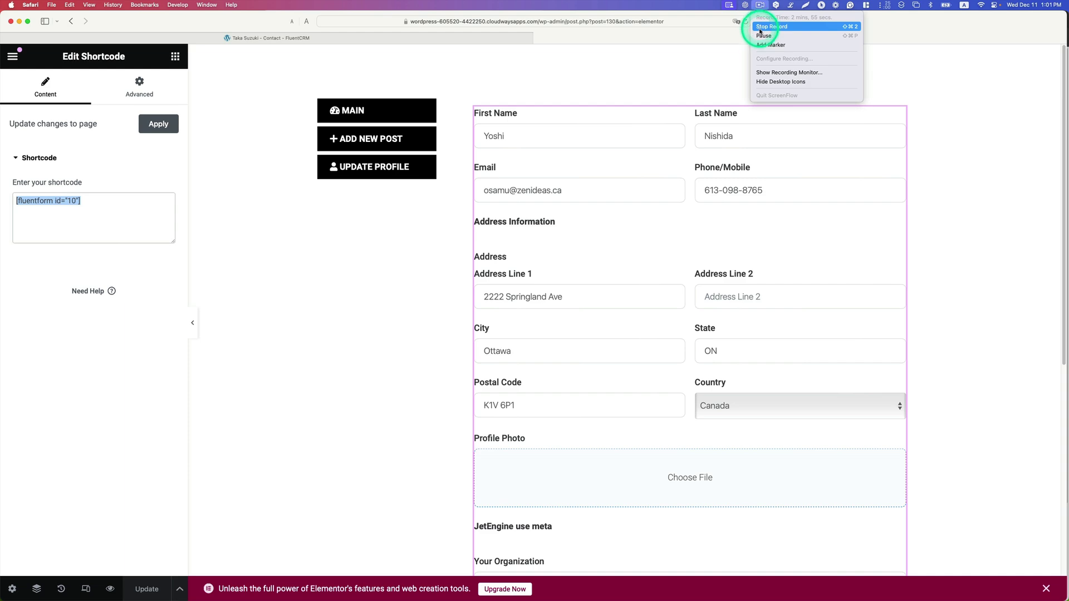
- Copy the shortcode of the Member profile update (#10) form from the Fluent Forms list
{"action": "left_click", "coordinate": [766, 35]}
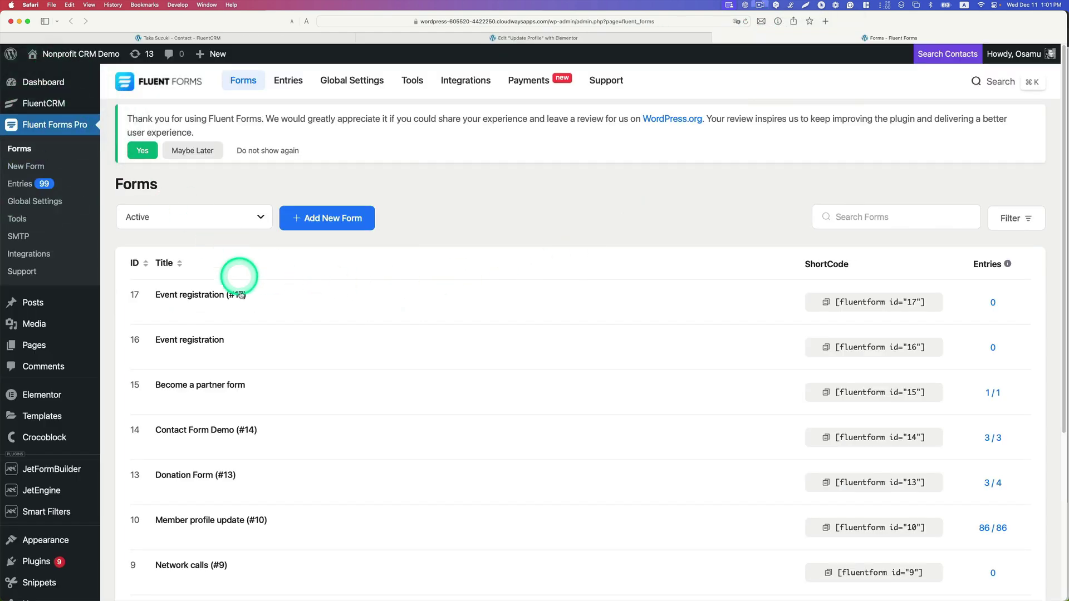
{"action": "scroll", "coordinate": [231, 301], "scroll_direction": "down", "scroll_amount": 5}
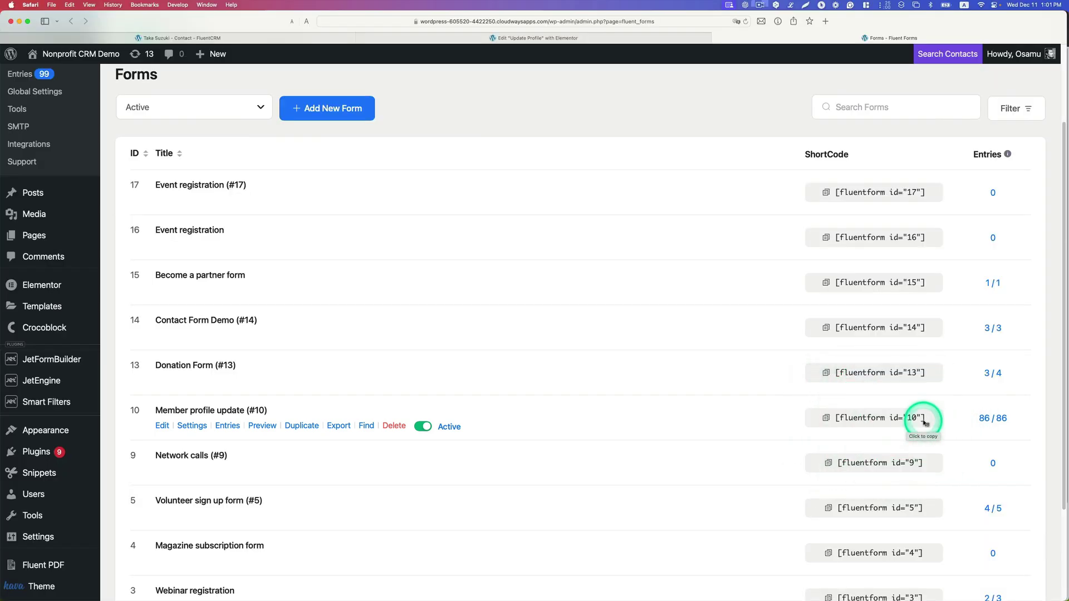
{"action": "left_click", "coordinate": [919, 421]}
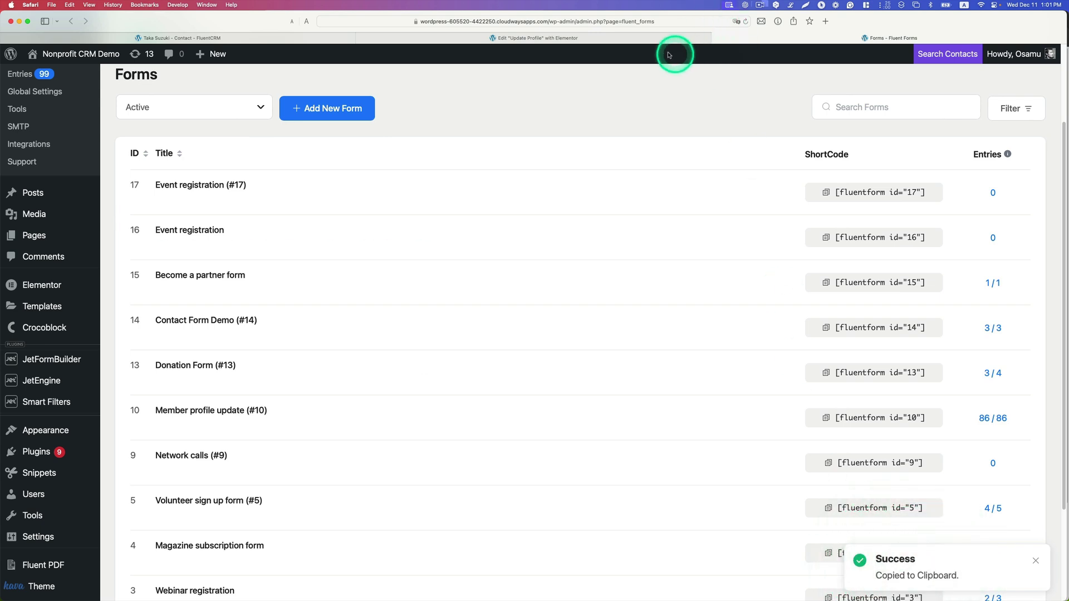
- Return to the Update Profile template, highlight its form shortcode and review the embedded profile form
{"action": "left_click", "coordinate": [620, 38]}
{"action": "left_click_drag", "start_coordinate": [98, 215], "coordinate": [1, 196]}
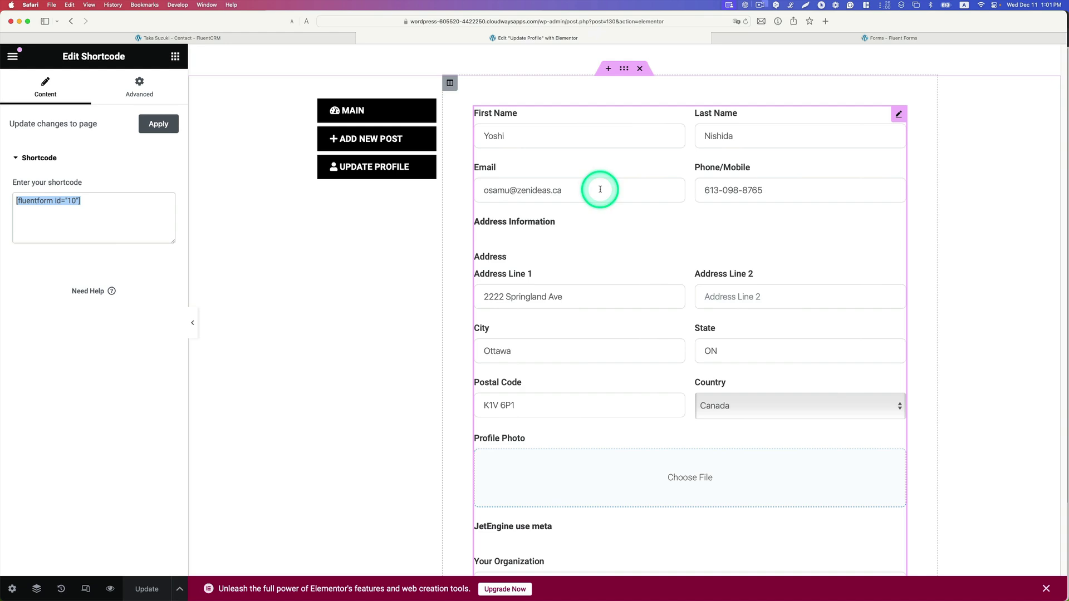
{"action": "scroll", "coordinate": [600, 189], "scroll_direction": "down", "scroll_amount": 5}
{"action": "scroll", "coordinate": [599, 192], "scroll_direction": "up", "scroll_amount": 5}
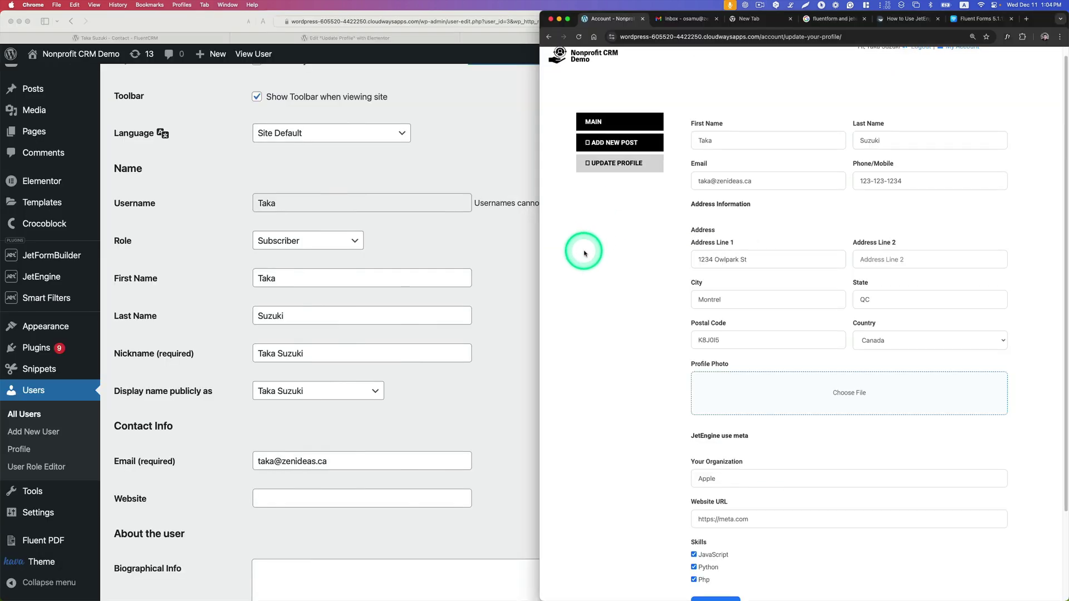
{"action": "scroll", "coordinate": [610, 239], "scroll_direction": "down", "scroll_amount": 3}
{"action": "left_click_drag", "start_coordinate": [736, 373], "coordinate": [682, 370]}
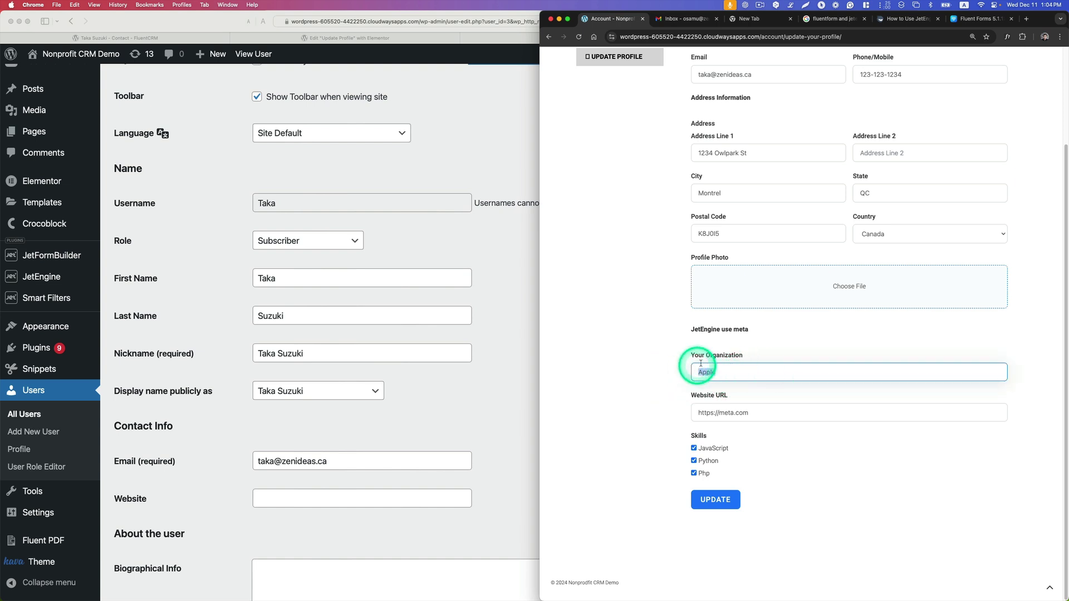
{"action": "left_click_drag", "start_coordinate": [737, 373], "coordinate": [685, 368]}
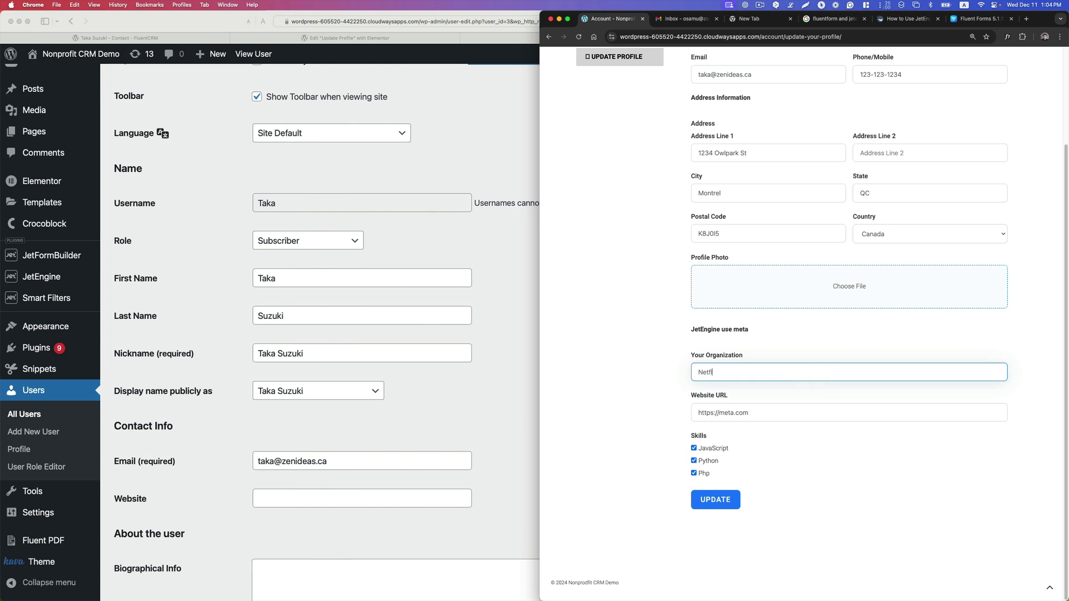
{"action": "left_click_drag", "start_coordinate": [718, 412], "coordinate": [734, 412]}
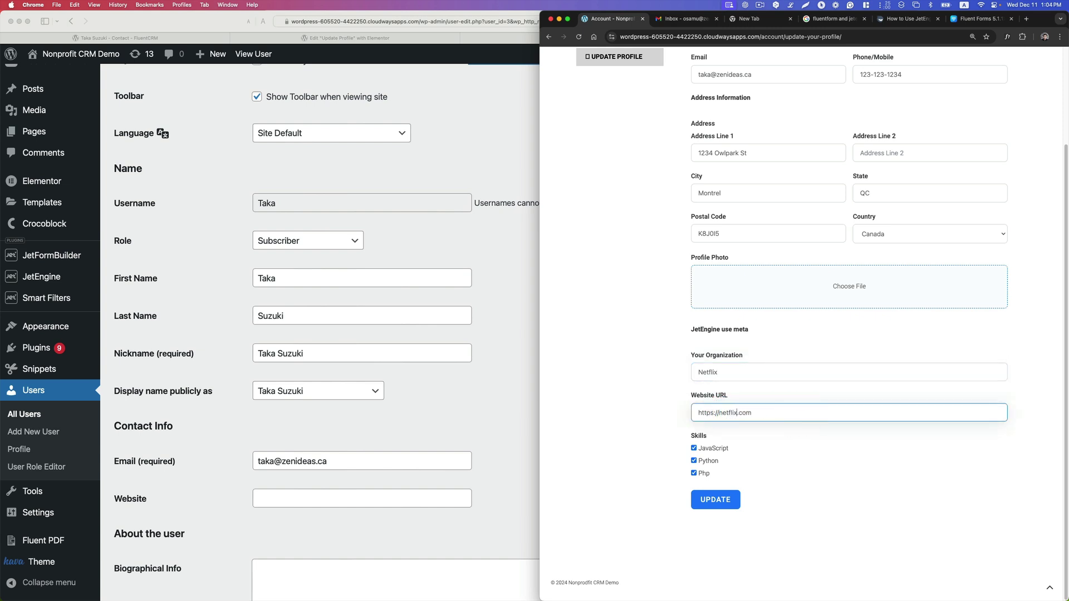
- Deselect the Python and Php skills and submit the profile update
{"action": "left_click", "coordinate": [694, 461]}
{"action": "left_click", "coordinate": [694, 473]}
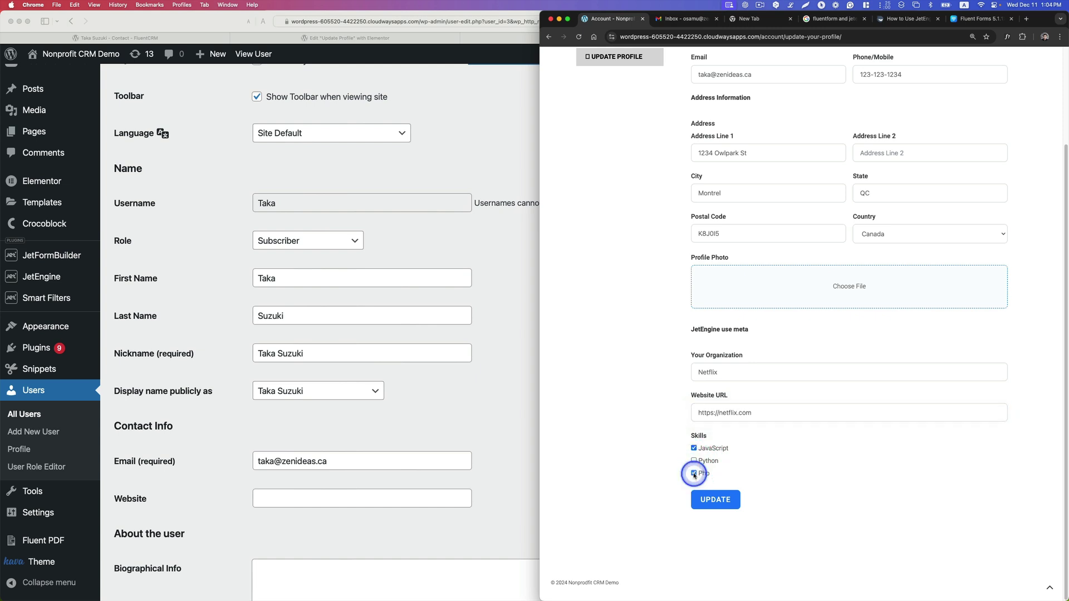
{"action": "left_click", "coordinate": [730, 500]}
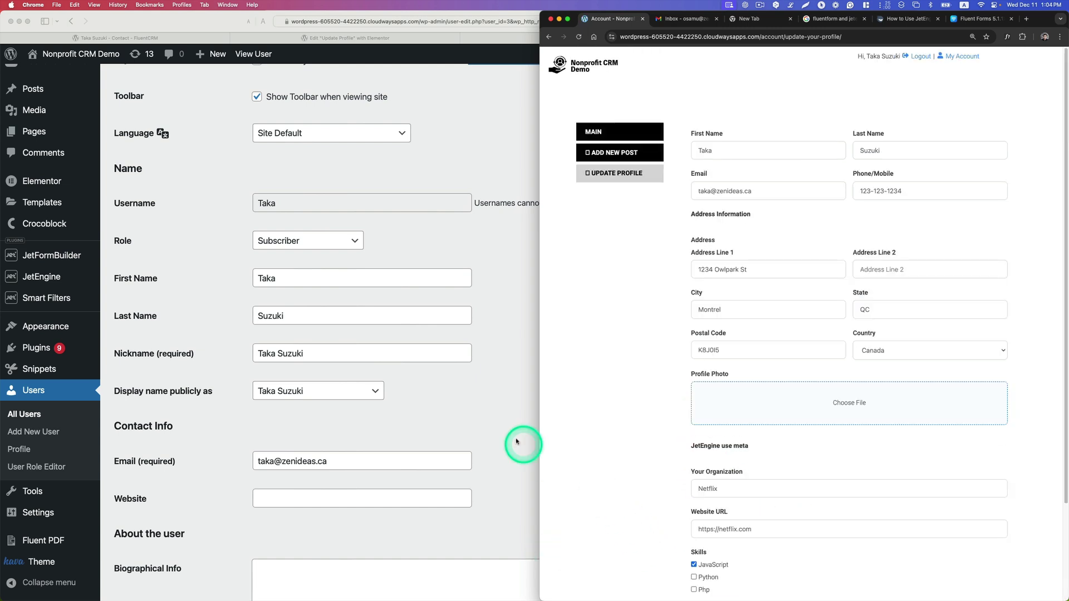
- Reload the WordPress user edit page and check the organization, website and skills under User meta
{"action": "left_click", "coordinate": [492, 422]}
{"action": "scroll", "coordinate": [492, 422], "scroll_direction": "down", "scroll_amount": 15}
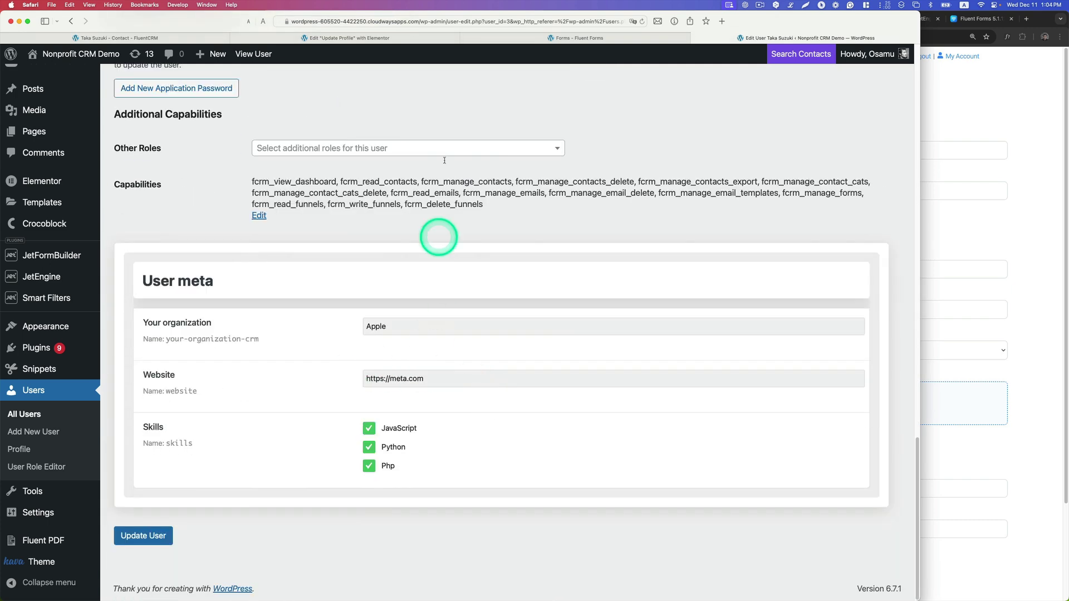
{"action": "left_click", "coordinate": [642, 21]}
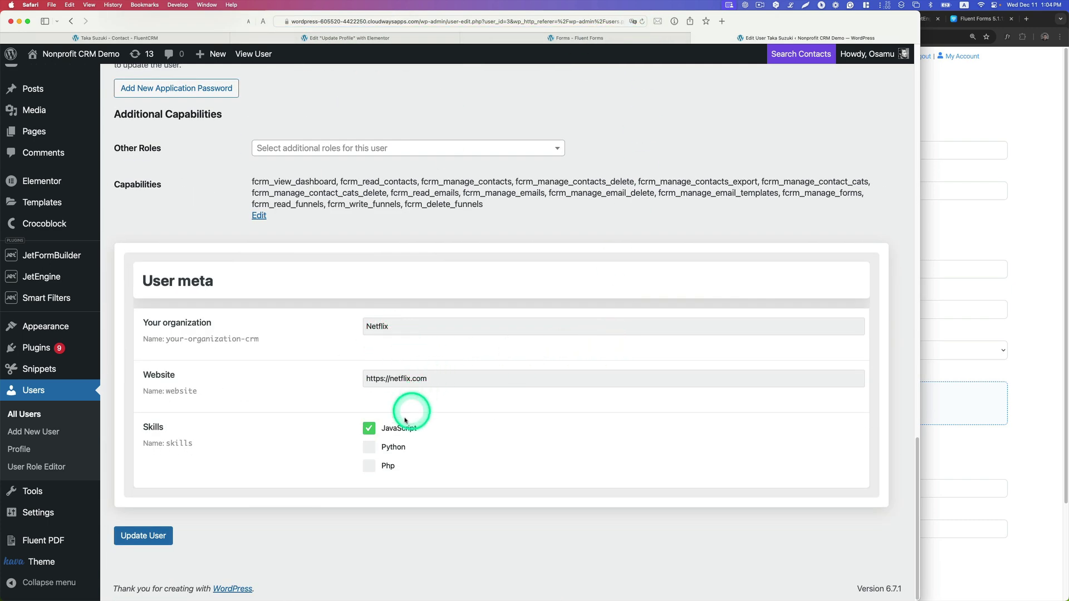
- Check the same contact's Custom Profile Data in FluentCRM, including organization, website and skills
{"action": "key", "text": "ctrl+Tab"}
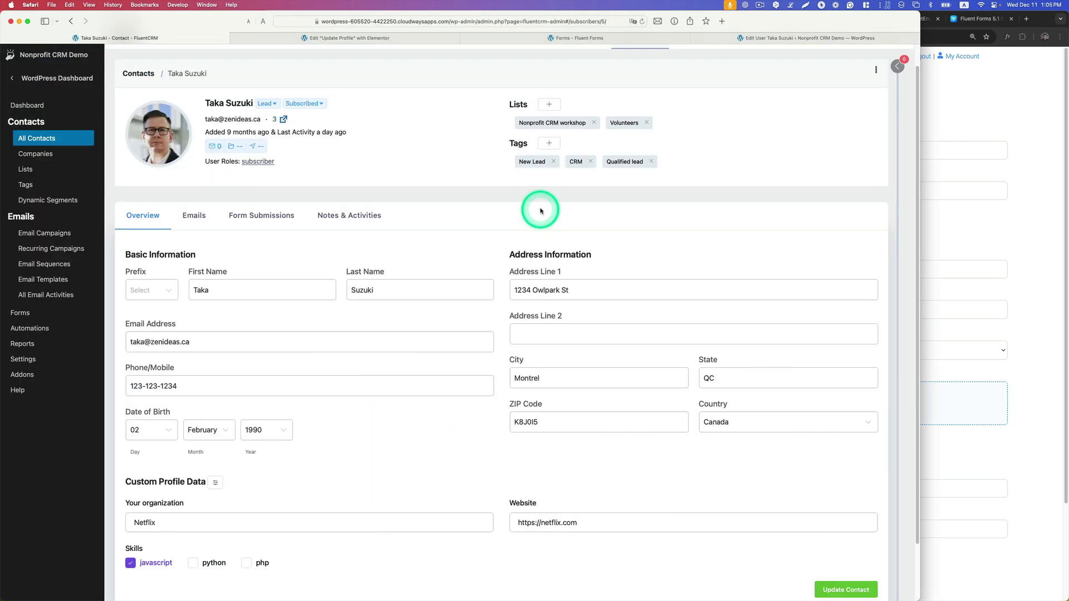
{"action": "scroll", "coordinate": [540, 208], "scroll_direction": "down", "scroll_amount": 2}
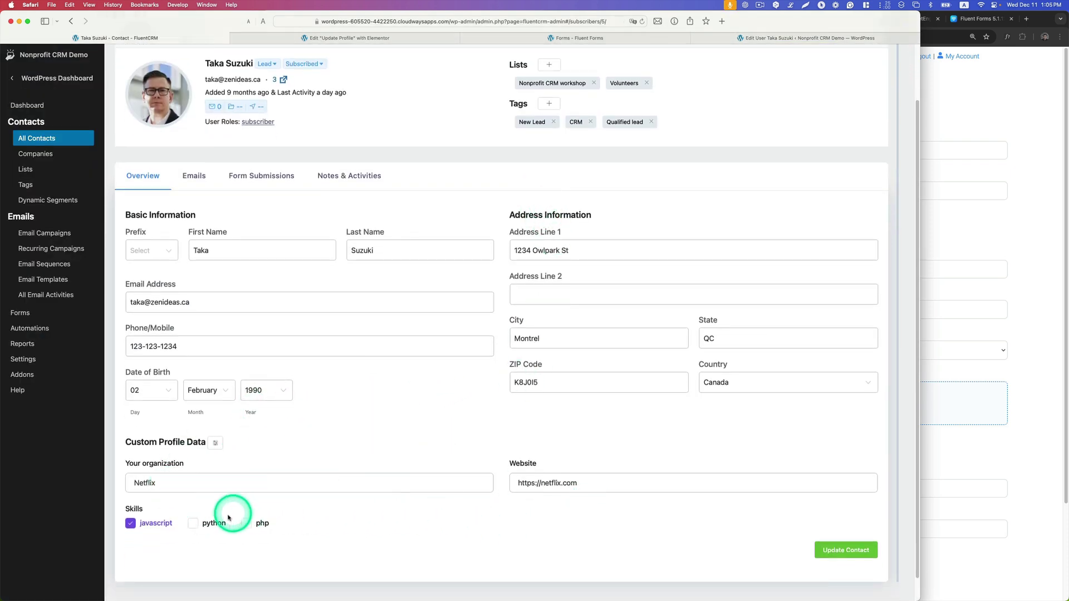
{"action": "key", "text": "ctrl+shift+Tab"}
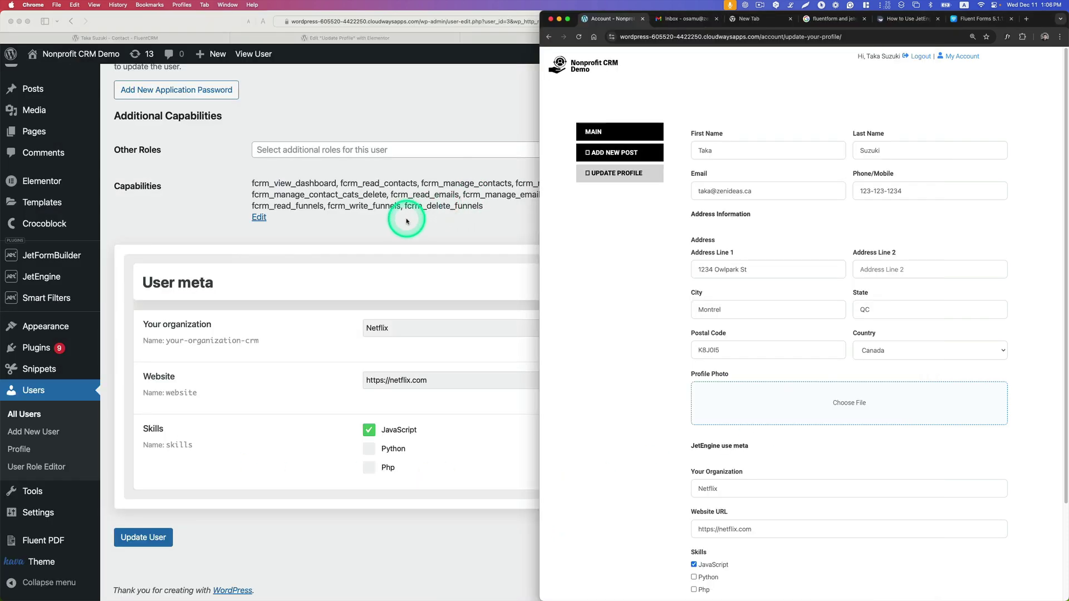
{"action": "left_click", "coordinate": [405, 225]}
{"action": "scroll", "coordinate": [355, 229], "scroll_direction": "up", "scroll_amount": 5}
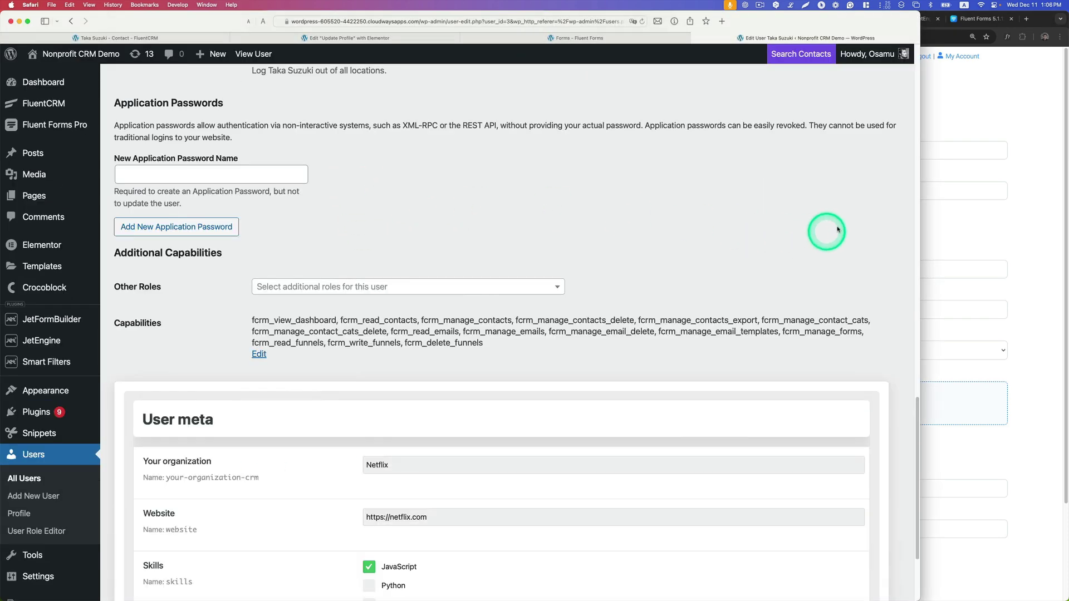
{"action": "left_click", "coordinate": [937, 220]}
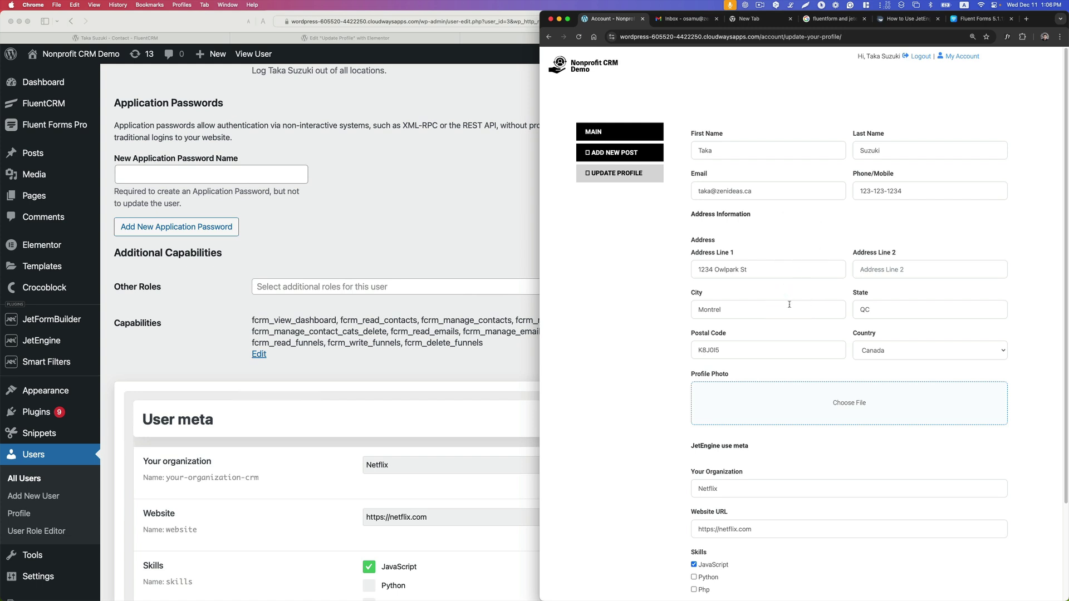
- Open JetEngine's User profile listing item in Elementor and place the editor in its own window
{"action": "left_click", "coordinate": [35, 104]}
{"action": "left_click", "coordinate": [34, 106]}
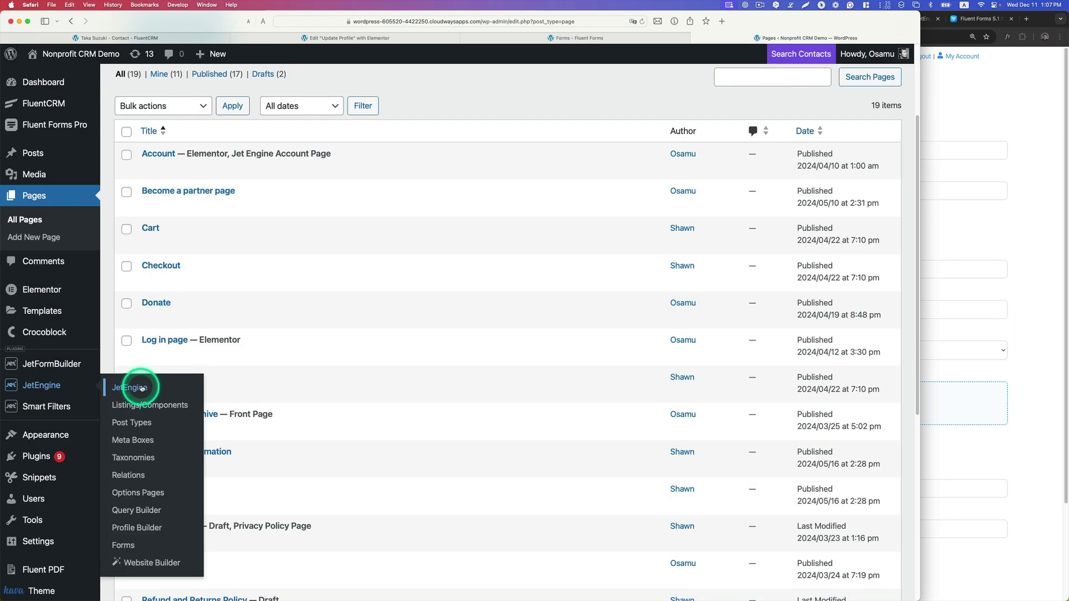
{"action": "left_click", "coordinate": [130, 407]}
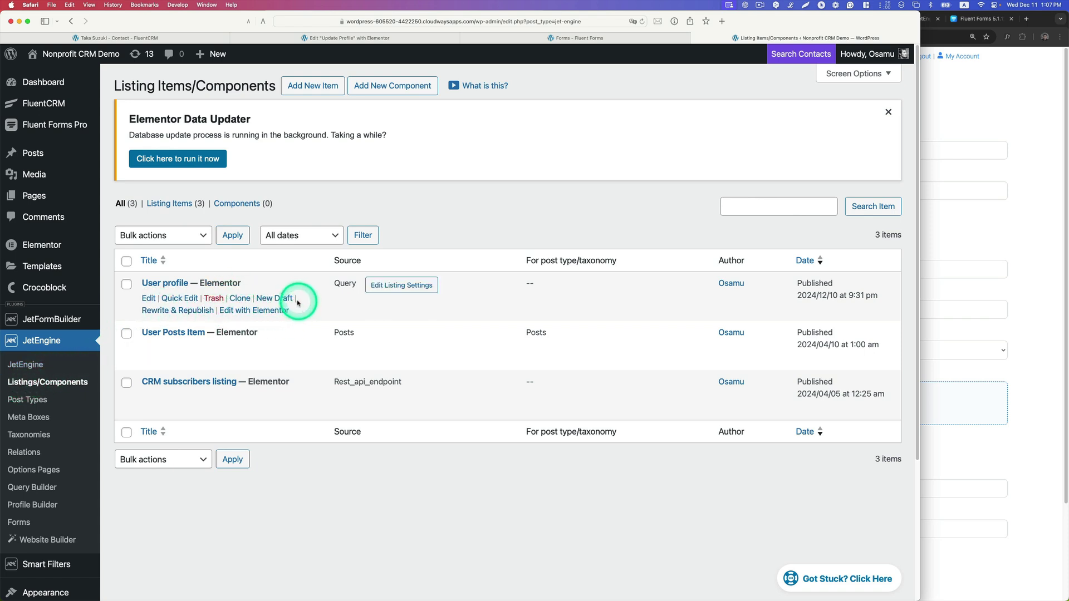
{"action": "left_click", "coordinate": [255, 311]}
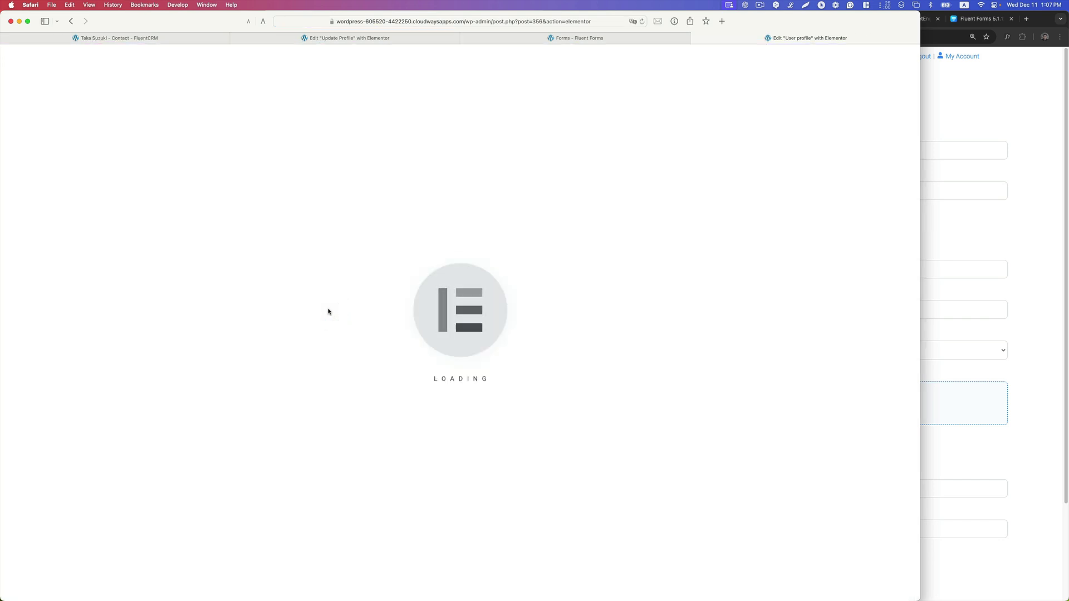
{"action": "mouse_move", "coordinate": [453, 115]}
{"action": "left_mouse_down"}
{"action": "mouse_move", "coordinate": [410, 67]}
{"action": "mouse_move", "coordinate": [406, 107]}
{"action": "left_mouse_up"}
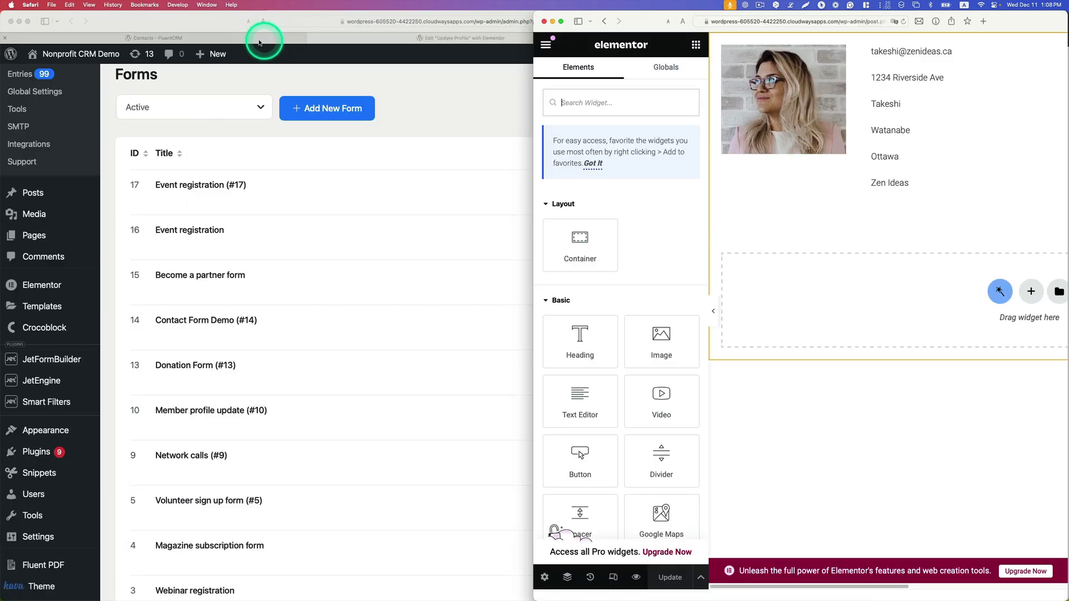
- Open the last record in the FluentCRM contacts list and narrow its window to sit beside the Elementor preview
{"action": "left_click", "coordinate": [262, 39]}
{"action": "left_click", "coordinate": [356, 118]}
{"action": "scroll", "coordinate": [357, 118], "scroll_direction": "down", "scroll_amount": 5}
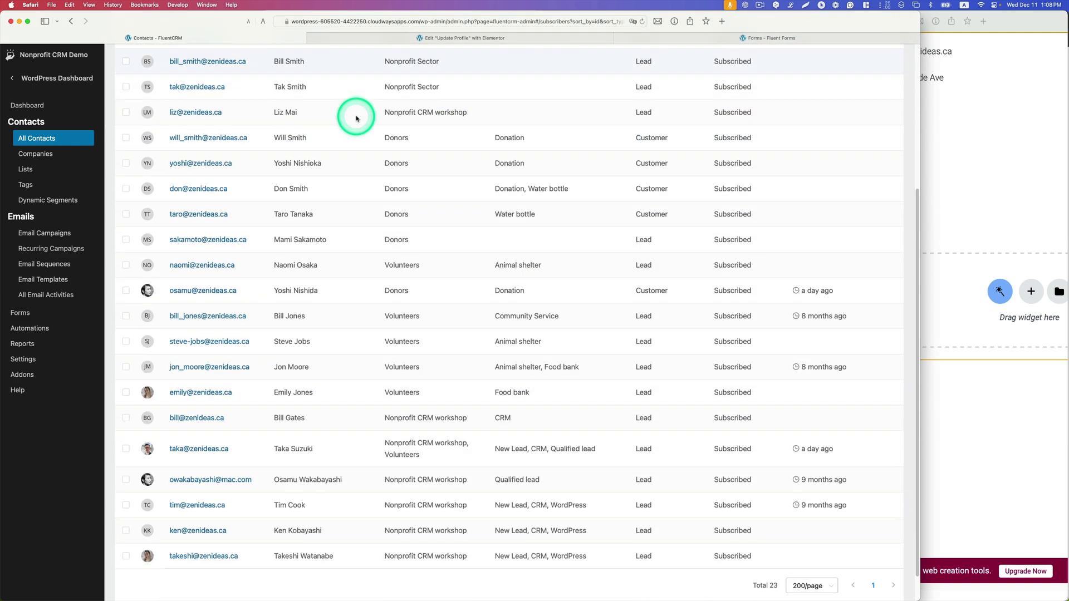
{"action": "scroll", "coordinate": [210, 520], "scroll_direction": "down", "scroll_amount": 3}
{"action": "left_click", "coordinate": [210, 520]}
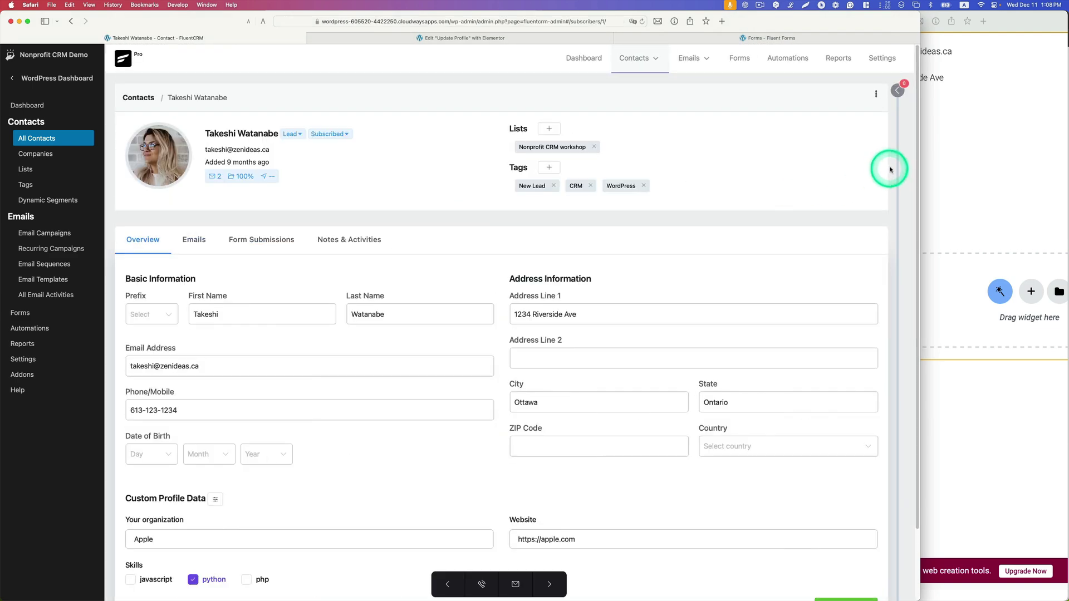
{"action": "left_click_drag", "start_coordinate": [920, 129], "coordinate": [646, 160]}
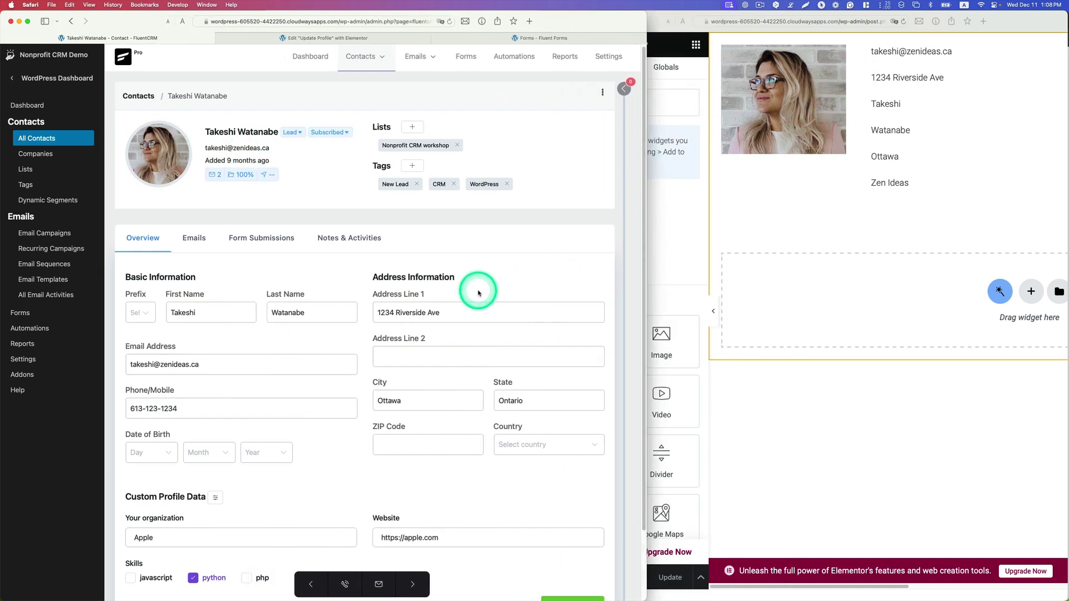
- Replace the street number in the contact's Address Line 1 and save the contact
{"action": "scroll", "coordinate": [477, 287], "scroll_direction": "down", "scroll_amount": 2}
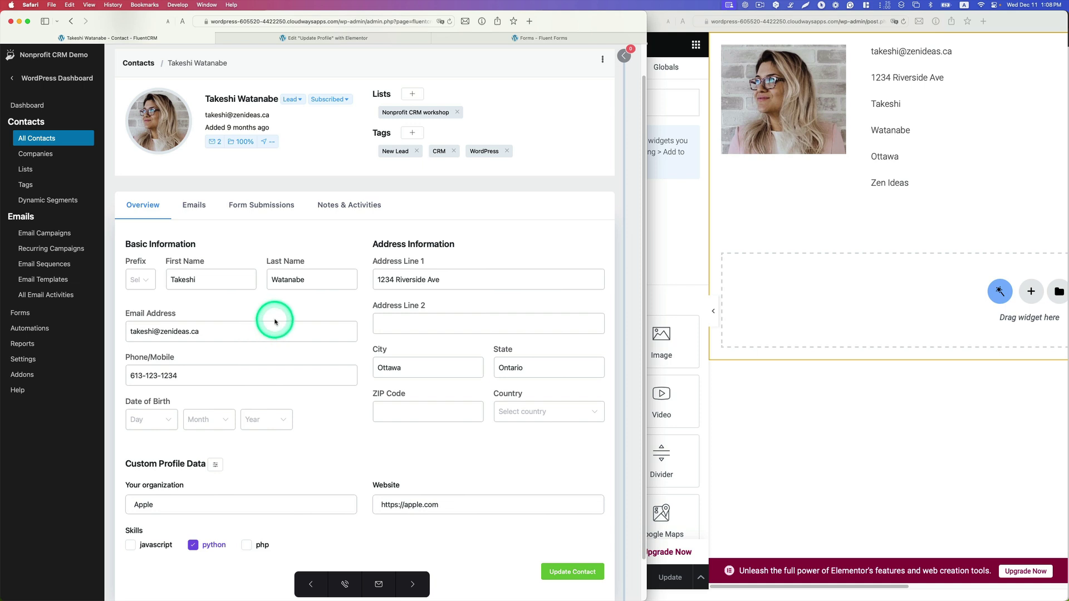
{"action": "double_click", "coordinate": [384, 281]}
{"action": "type", "text": "5555"}
{"action": "left_click", "coordinate": [571, 571]}
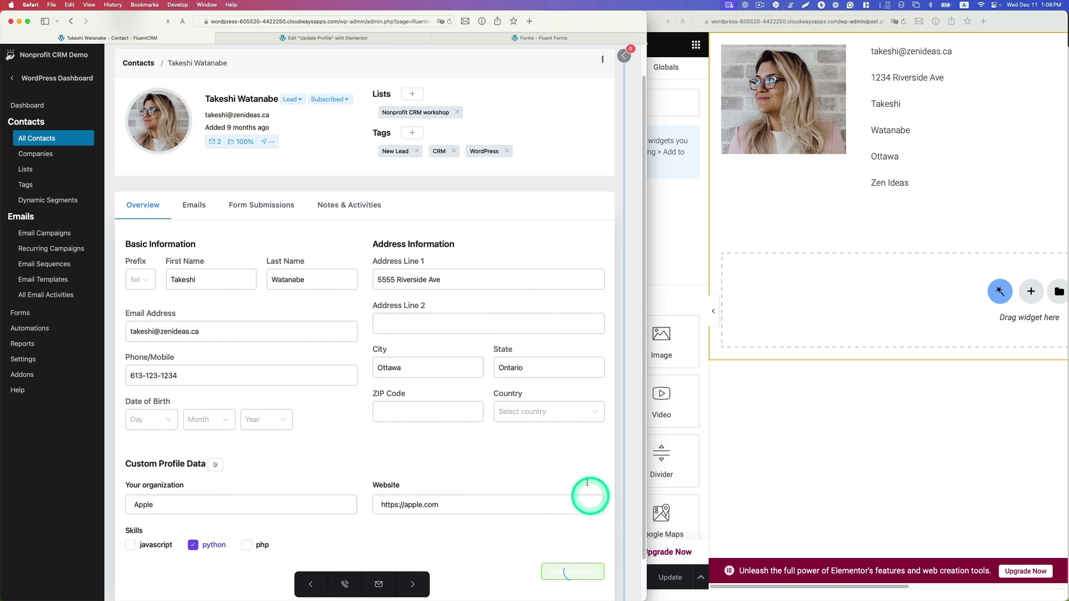
- Reload the User profile listing in Elementor to check the synced contact address
{"action": "left_click", "coordinate": [876, 201]}
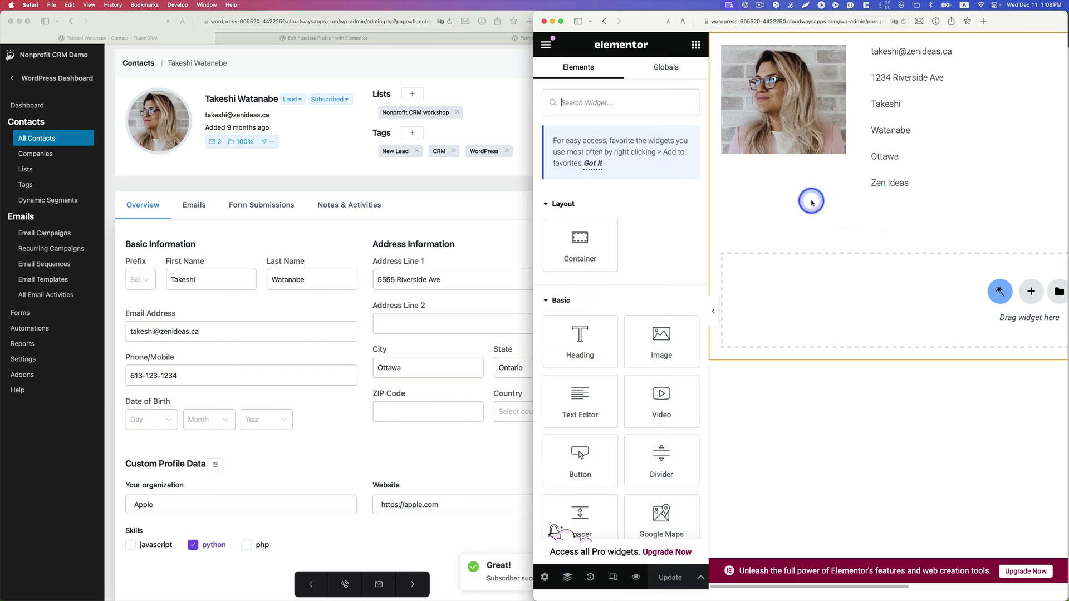
{"action": "left_click", "coordinate": [781, 249]}
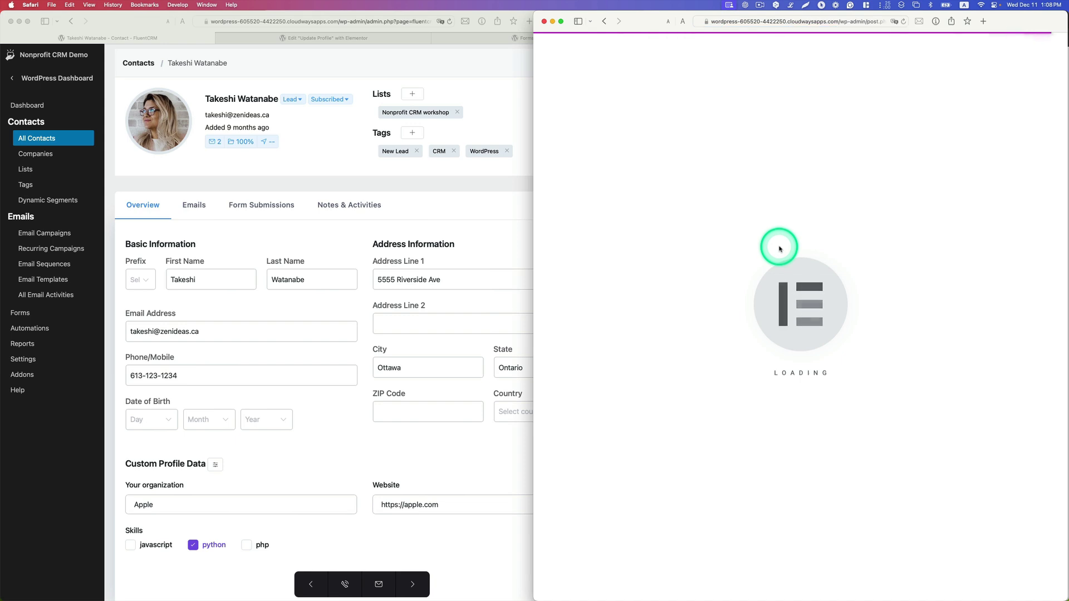